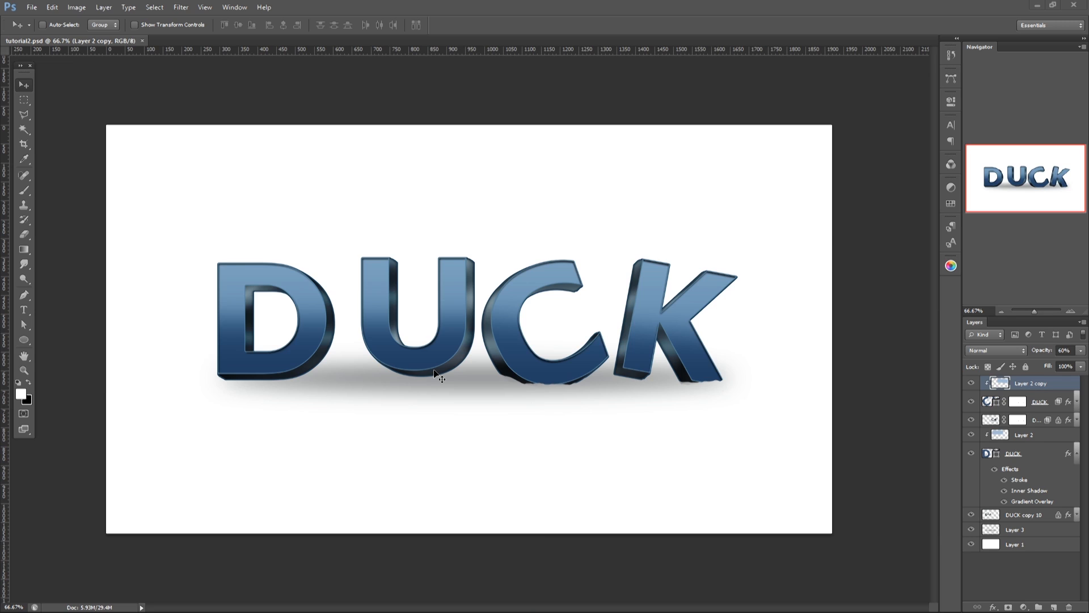
# Step: Create a new 1920 × 1080 pixel transparent document at 300 pixels/inch and fill its layer with white
pyautogui.click(32, 8)
pyautogui.click(46, 18)
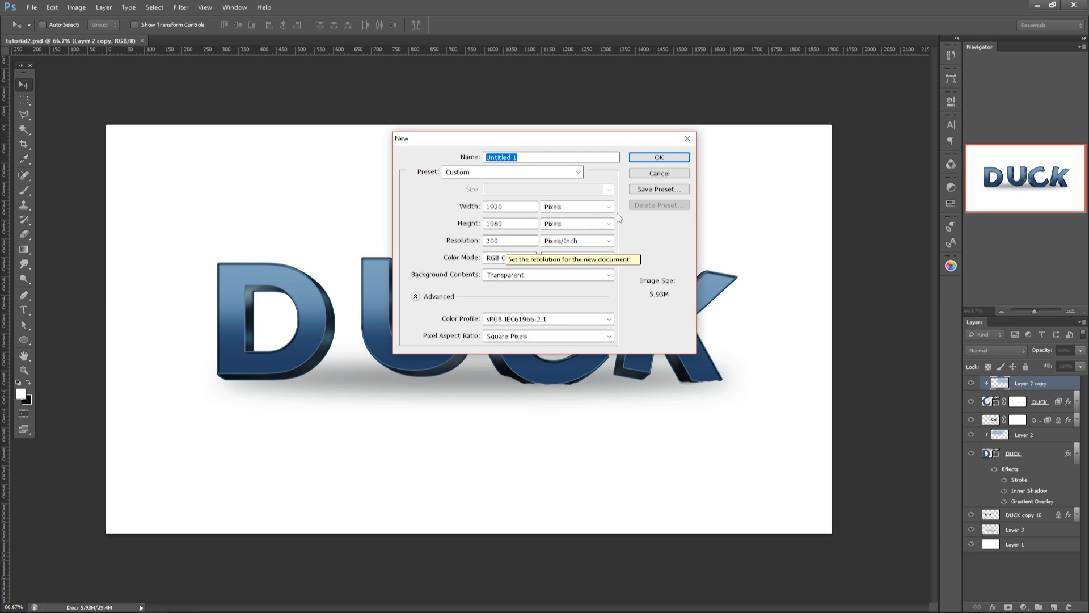
pyautogui.click(661, 159)
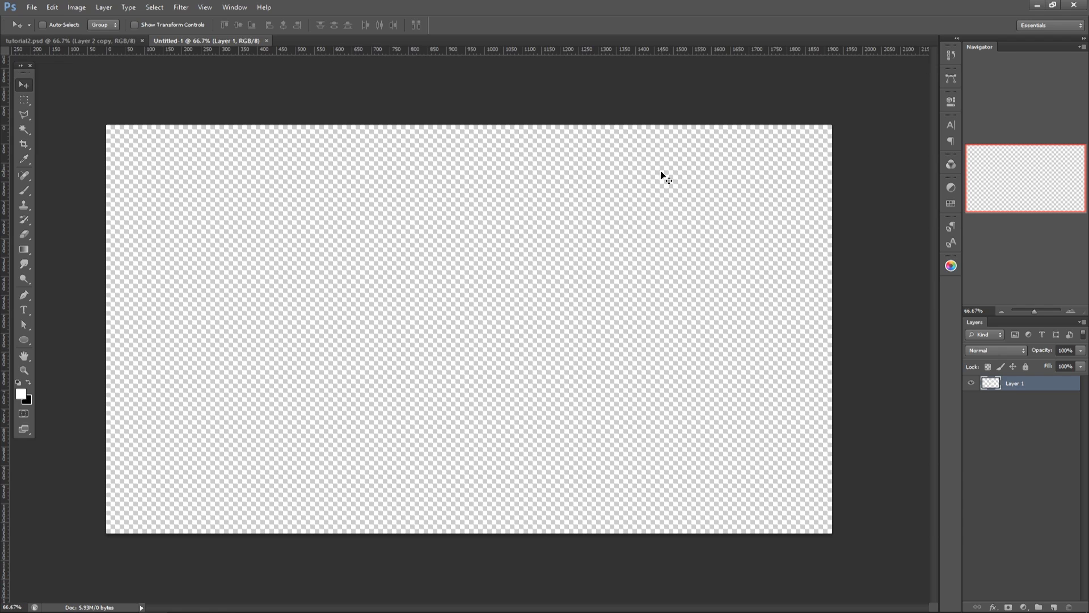
pyautogui.press('d')
pyautogui.hotkey('ctrl', 'BackSpace')
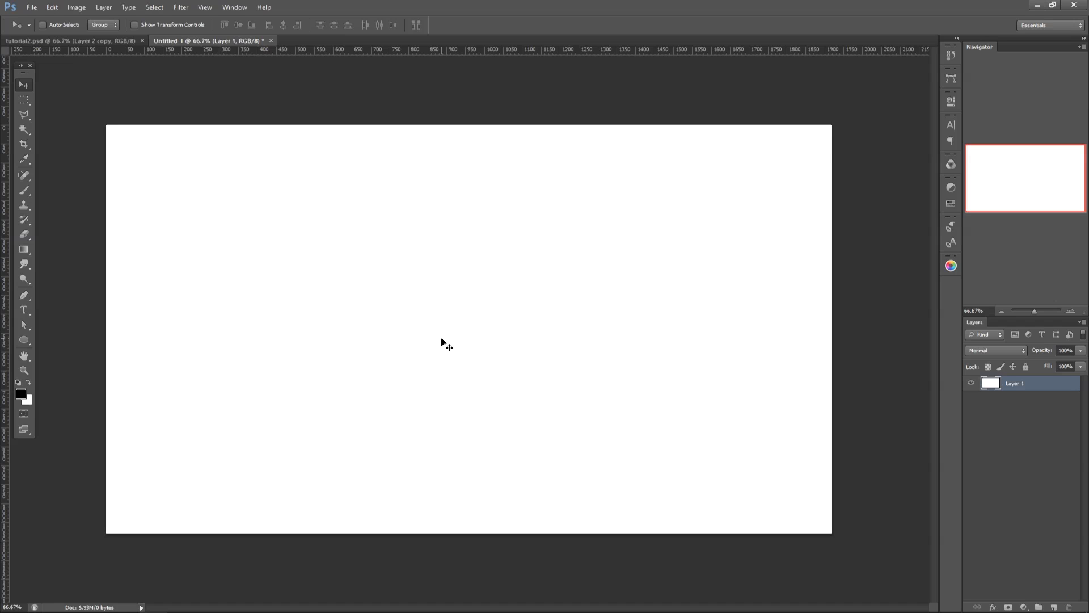
# Step: Add the word DUCK in black Verdana Regular at 35 pt near the middle of the canvas
pyautogui.press('t')
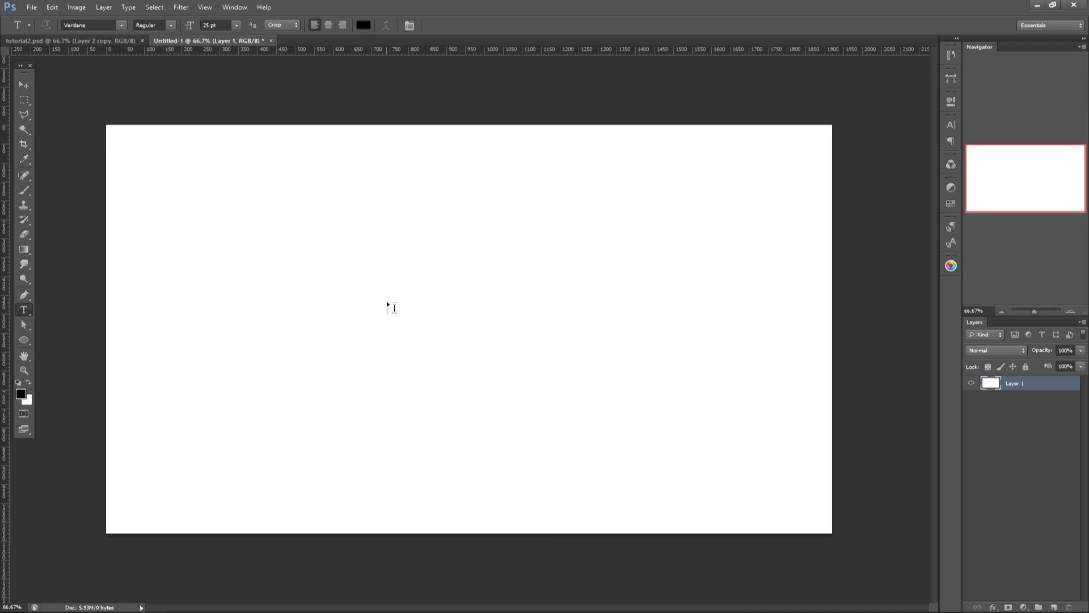
pyautogui.click(445, 303)
pyautogui.write('DCUK')
pyautogui.press('BackSpace')
pyautogui.press('BackSpace')
pyautogui.press('BackSpace')
pyautogui.write('UCK')
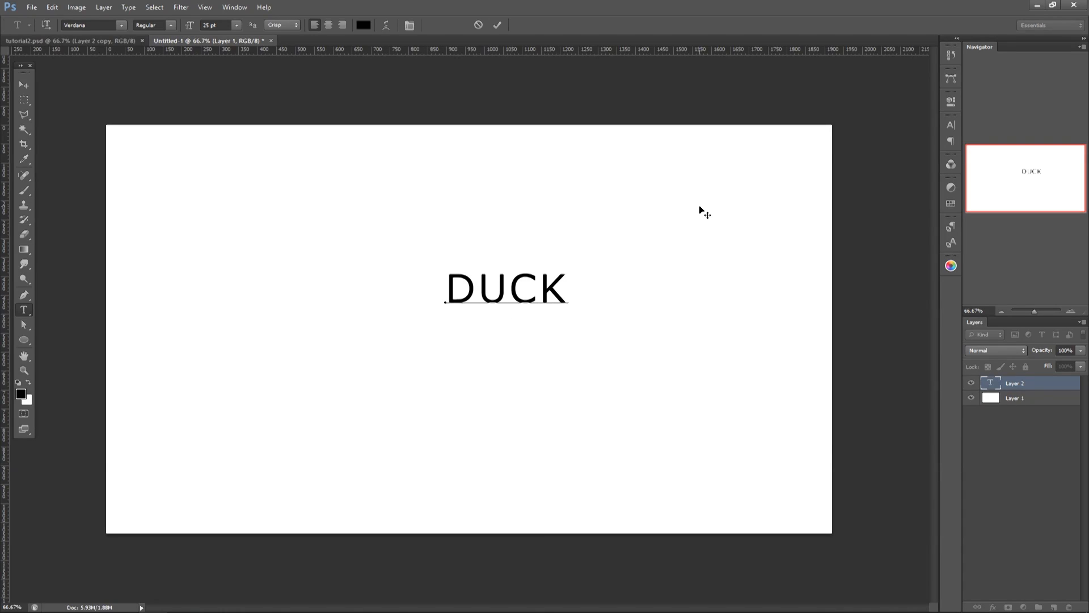
pyautogui.hotkey('ctrl', 'Return')
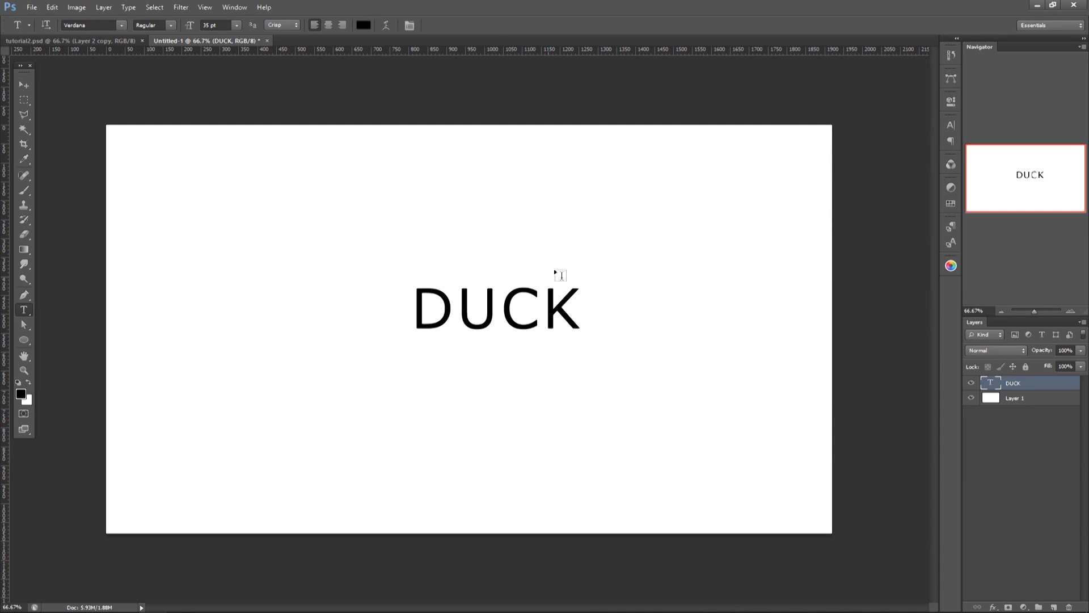
# Step: Widen the tracking of the DUCK text and center-align its paragraph
pyautogui.click(951, 124)
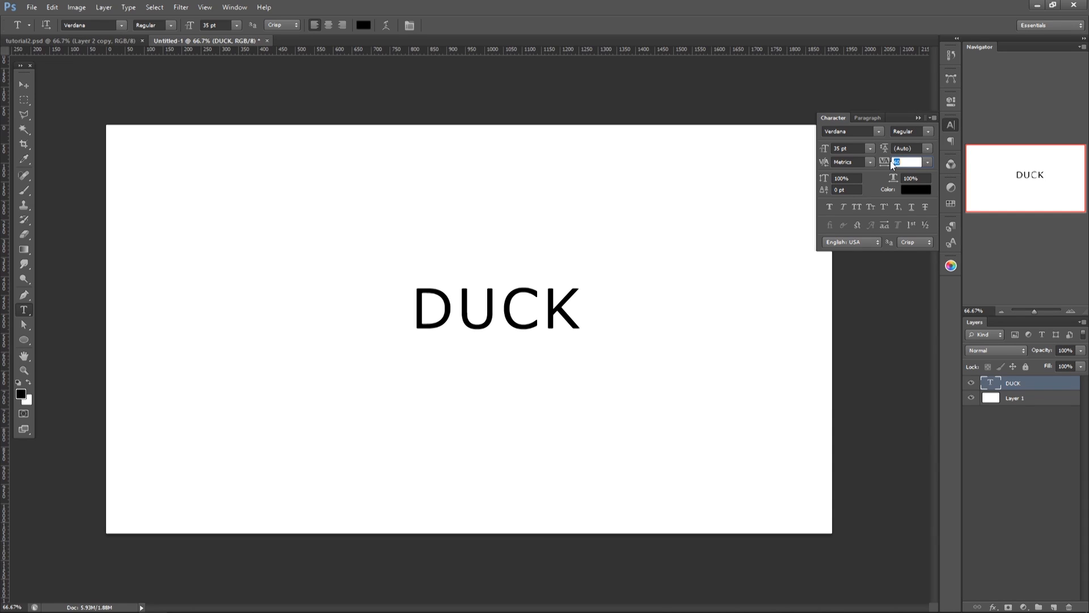
pyautogui.moveTo(881, 166); pyautogui.dragTo(884, 168)
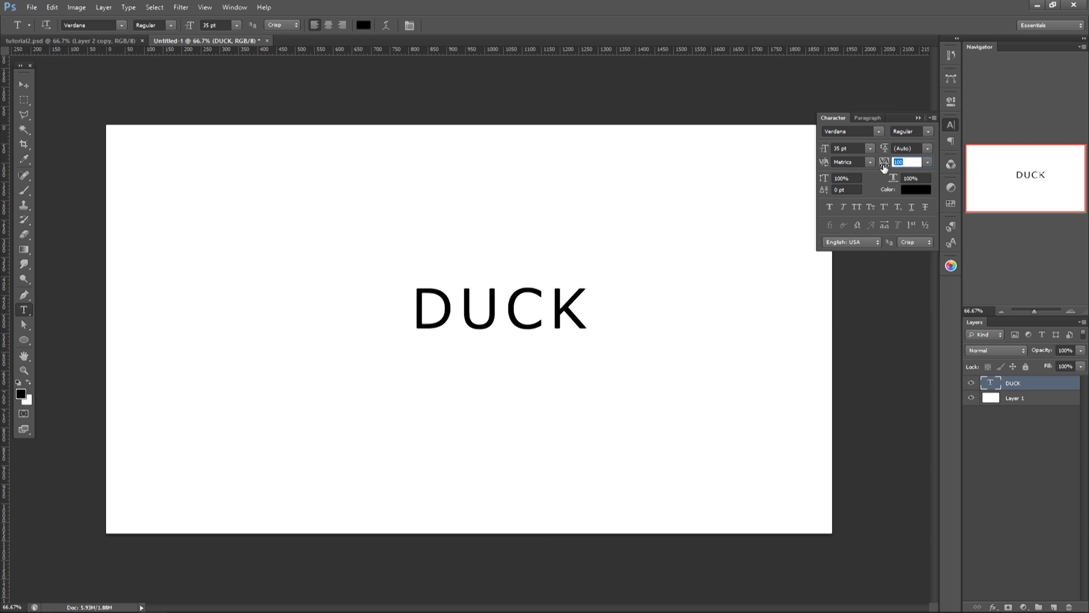
pyautogui.click(866, 118)
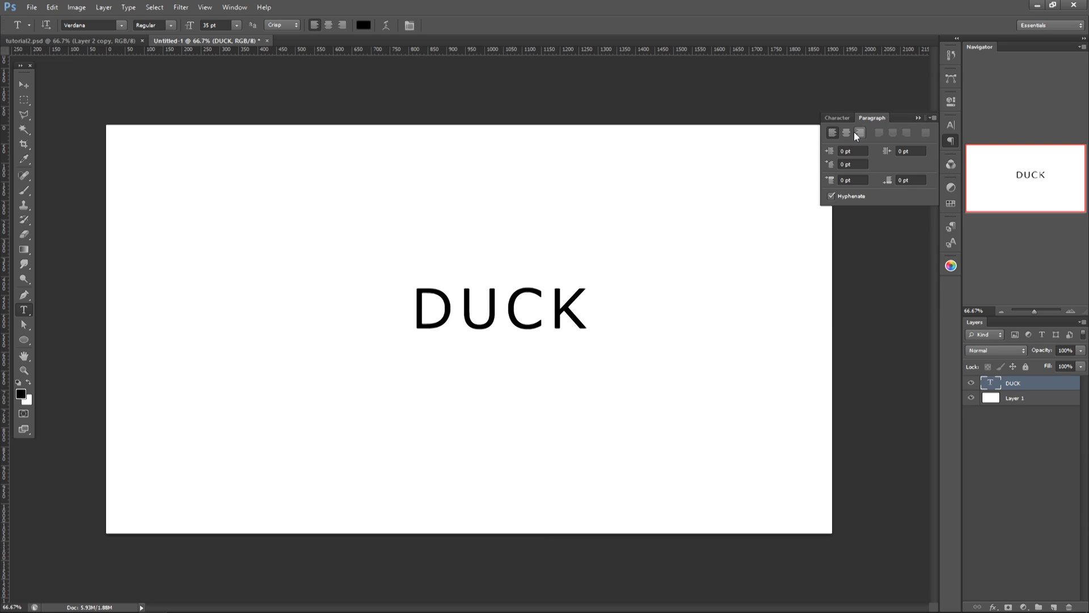
pyautogui.click(850, 134)
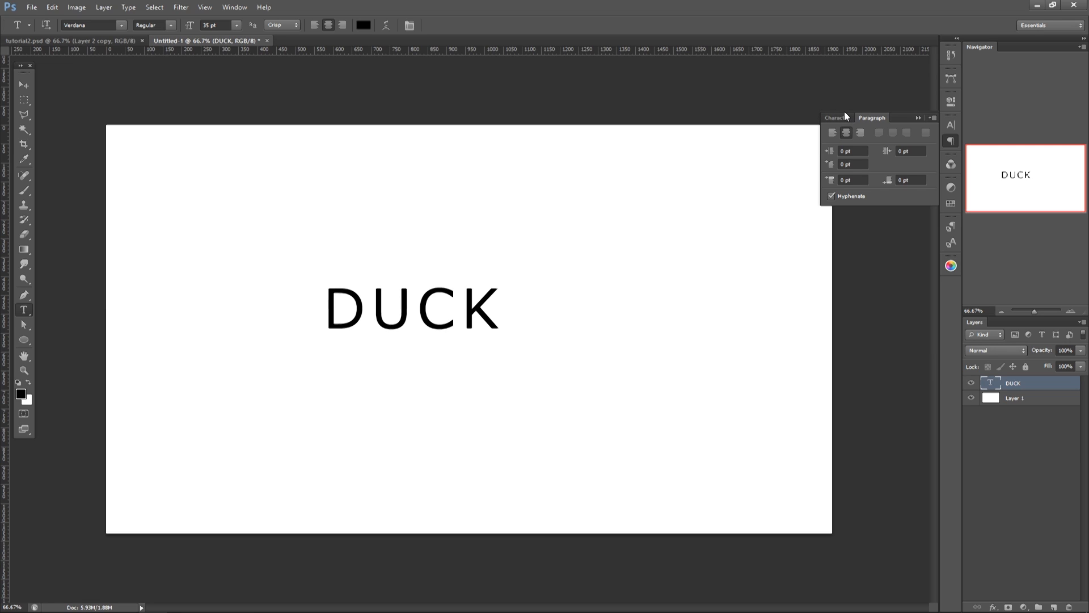
# Step: Align the DUCK text to the horizontal and vertical center of the canvas, and clear the selection
pyautogui.press('a')
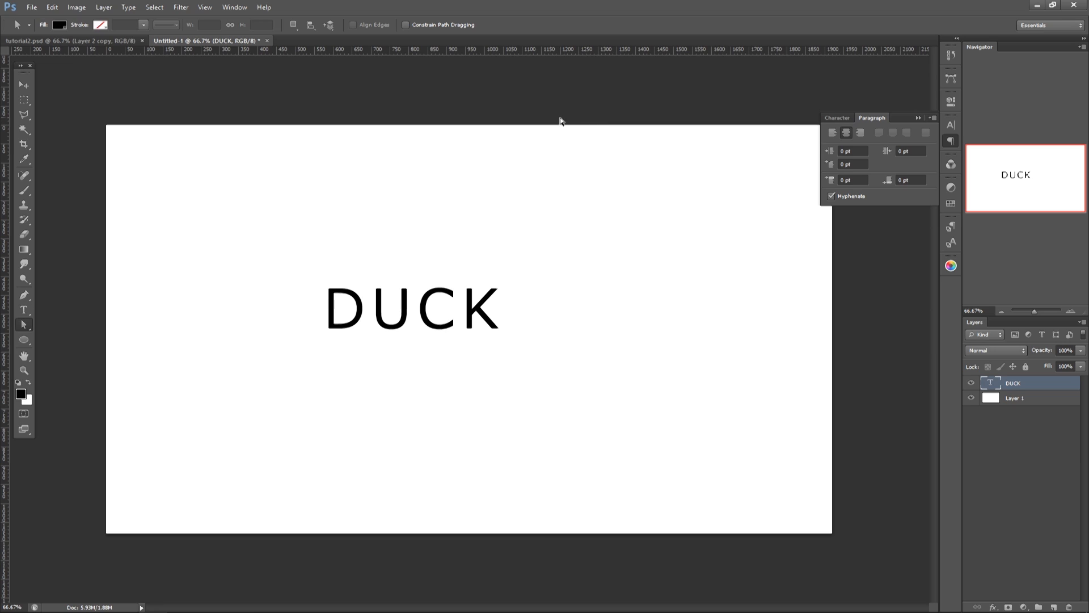
pyautogui.press('v')
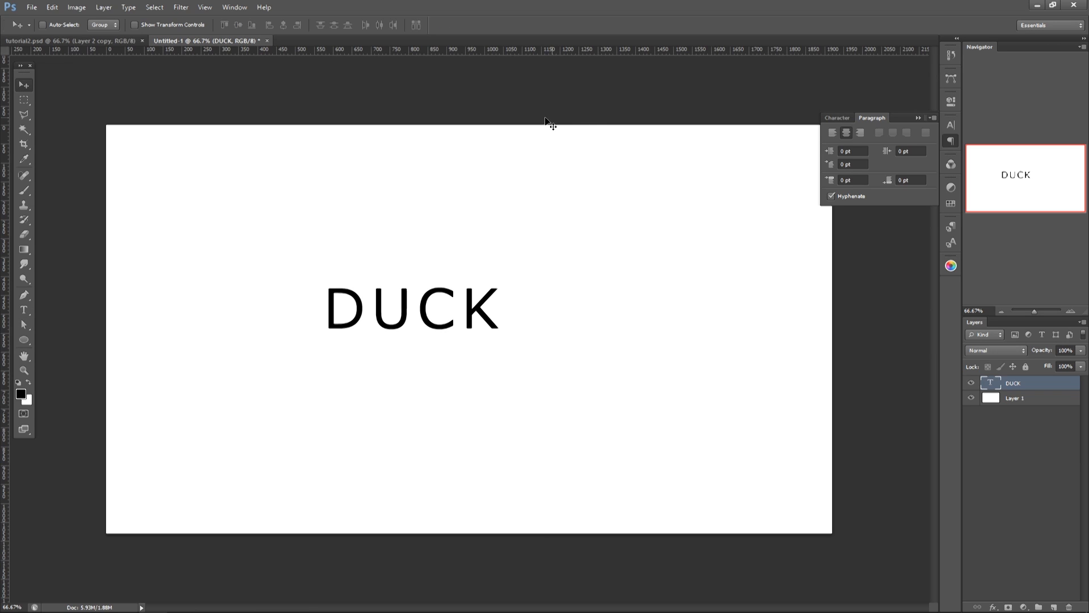
pyautogui.hotkey('ctrl', 'a')
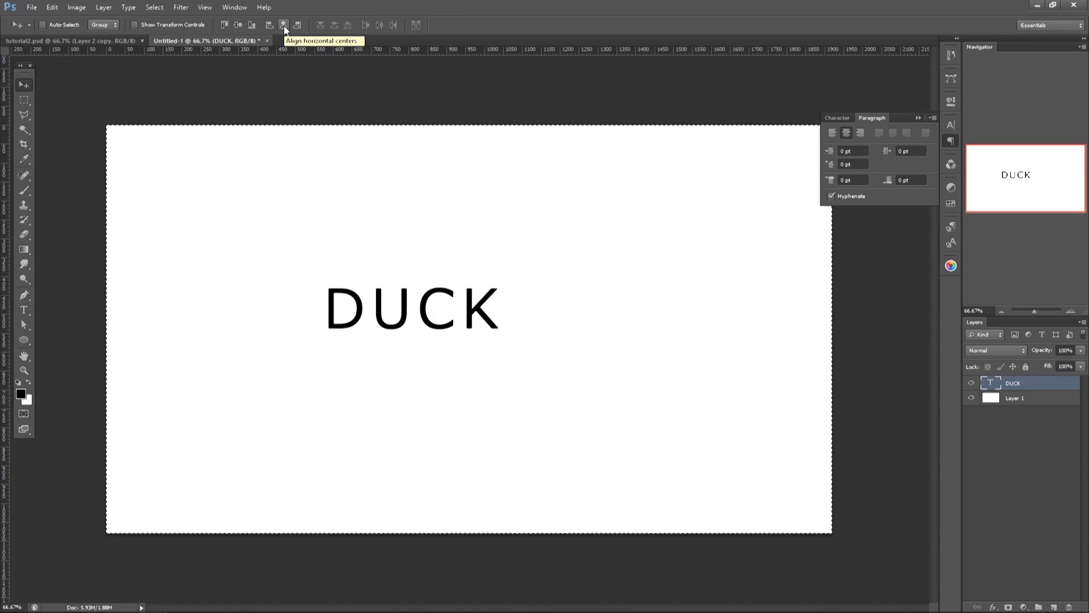
pyautogui.click(283, 25)
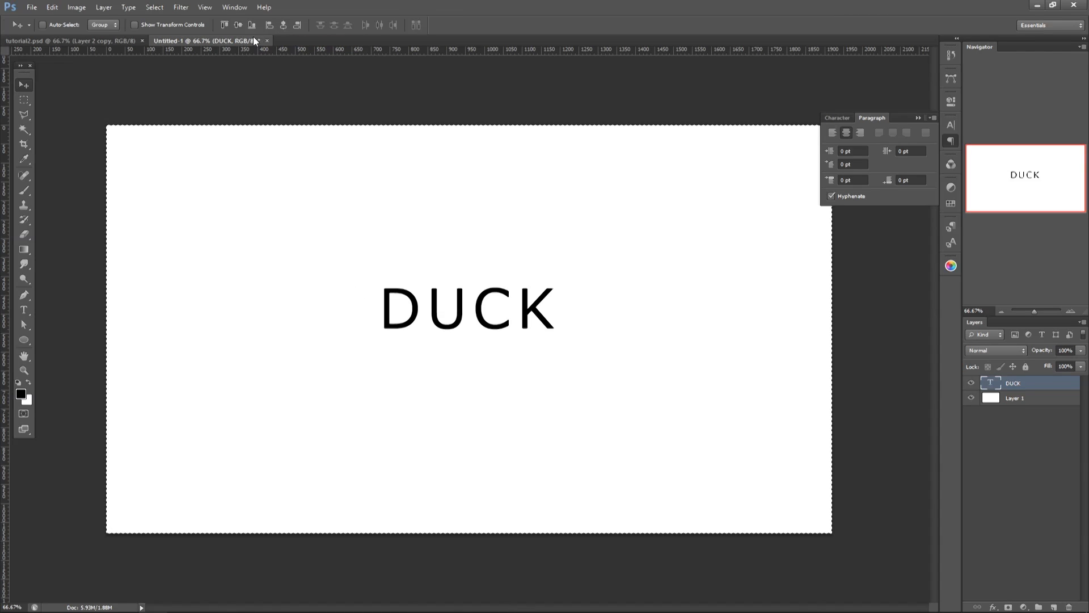
pyautogui.click(236, 26)
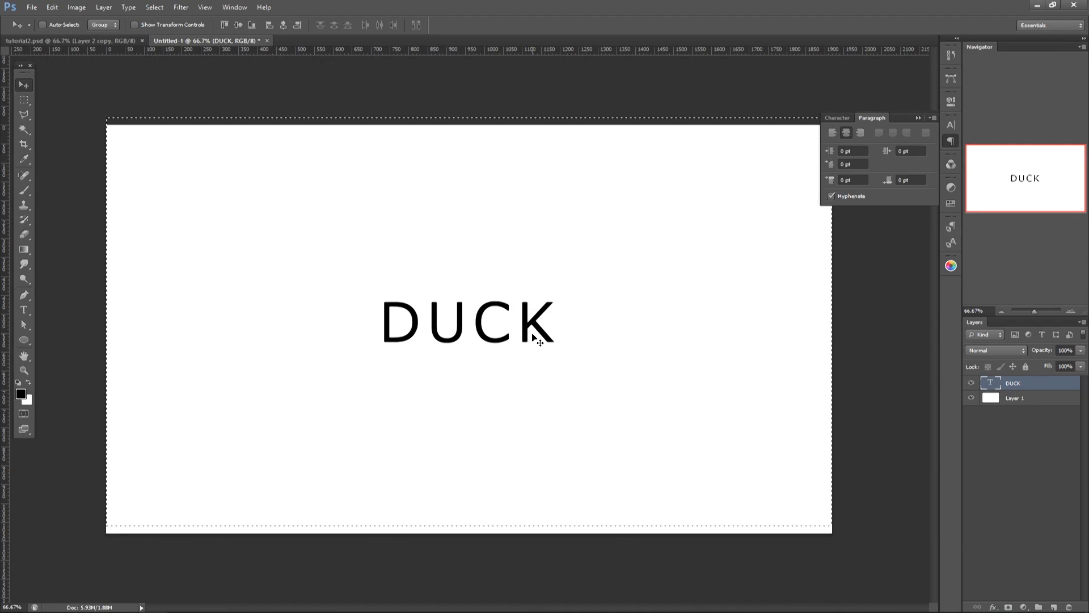
pyautogui.moveTo(533, 341); pyautogui.dragTo(525, 337)
pyautogui.hotkey('ctrl', 'z')
pyautogui.hotkey('ctrl', 'd')
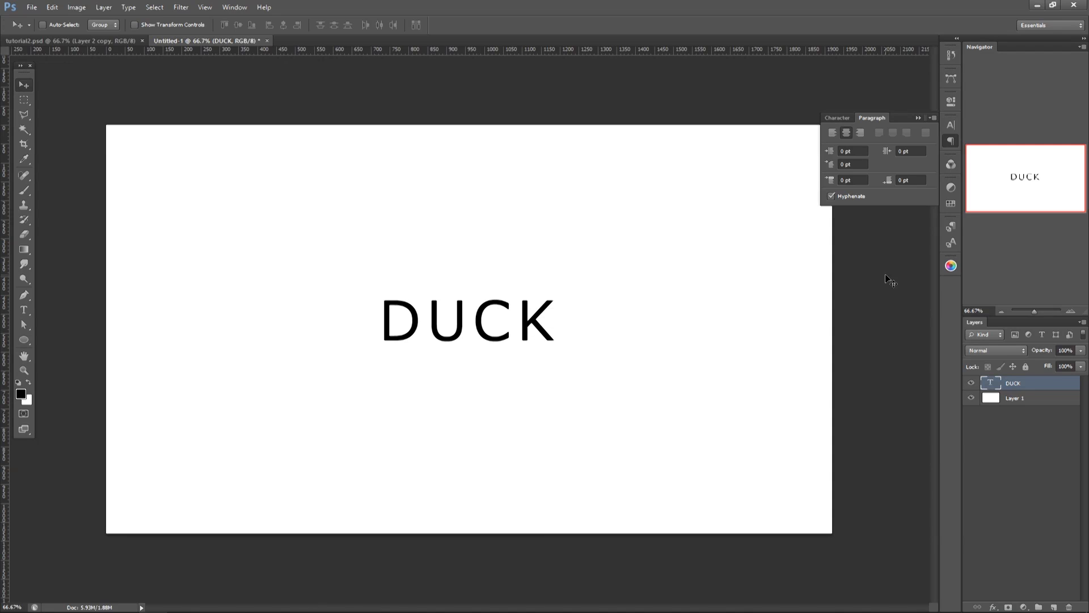
# Step: Change the DUCK text's font to Humanst521 BT Bold and widen its tracking beyond 160
pyautogui.click(838, 118)
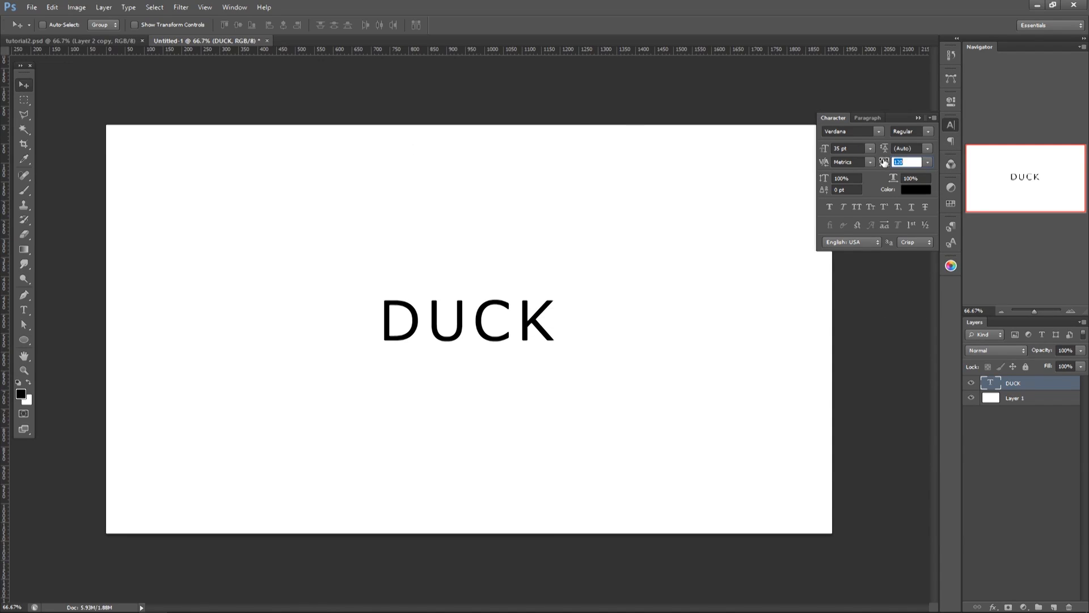
pyautogui.moveTo(884, 162); pyautogui.dragTo(885, 162)
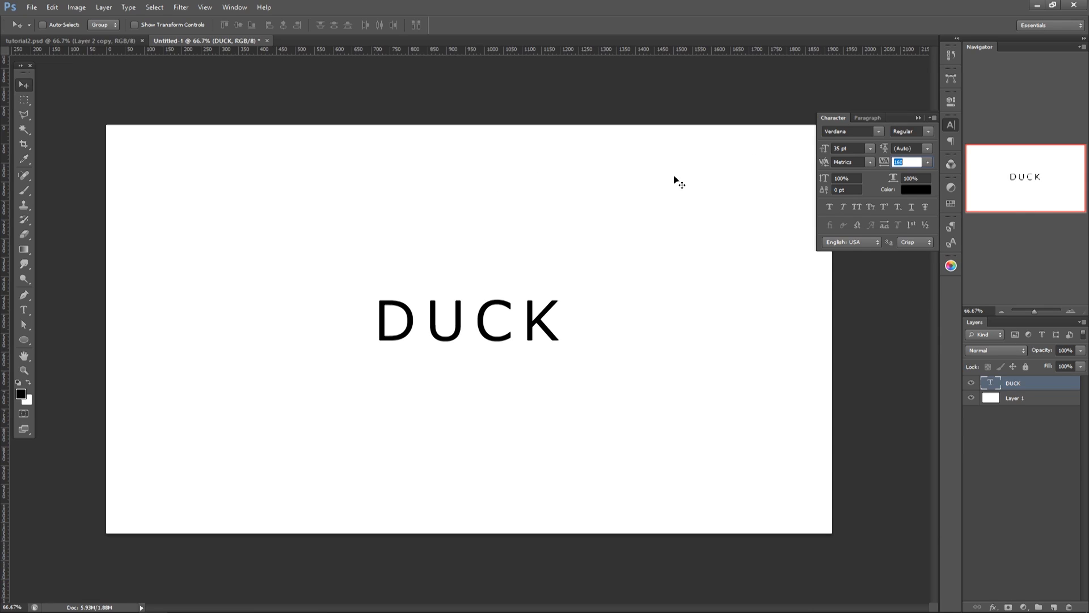
pyautogui.click(879, 133)
pyautogui.scroll(3, 923, 358)
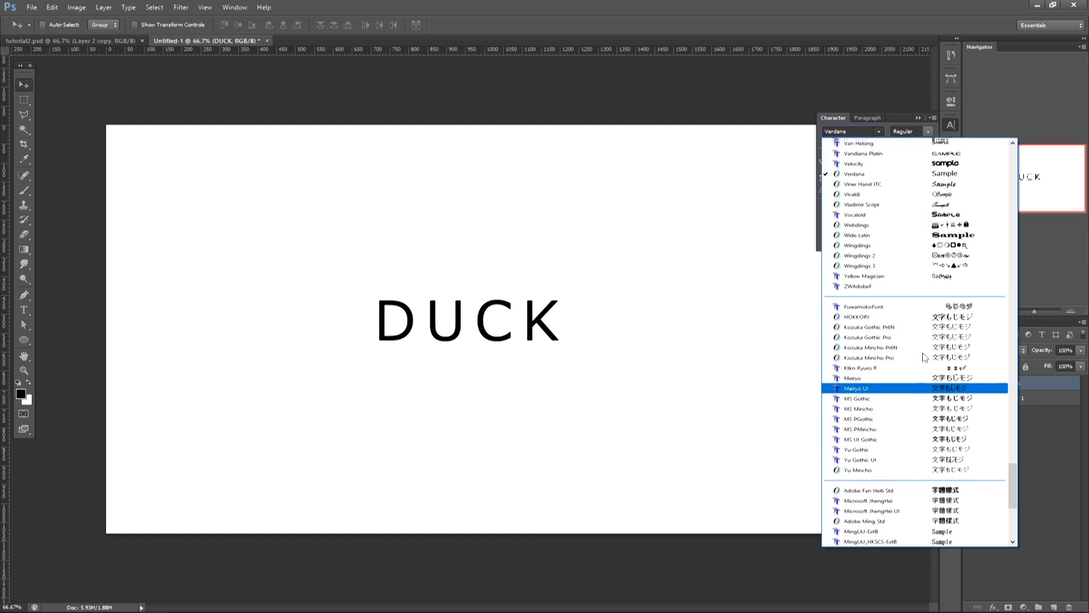
pyautogui.moveTo(1012, 478); pyautogui.dragTo(1011, 312)
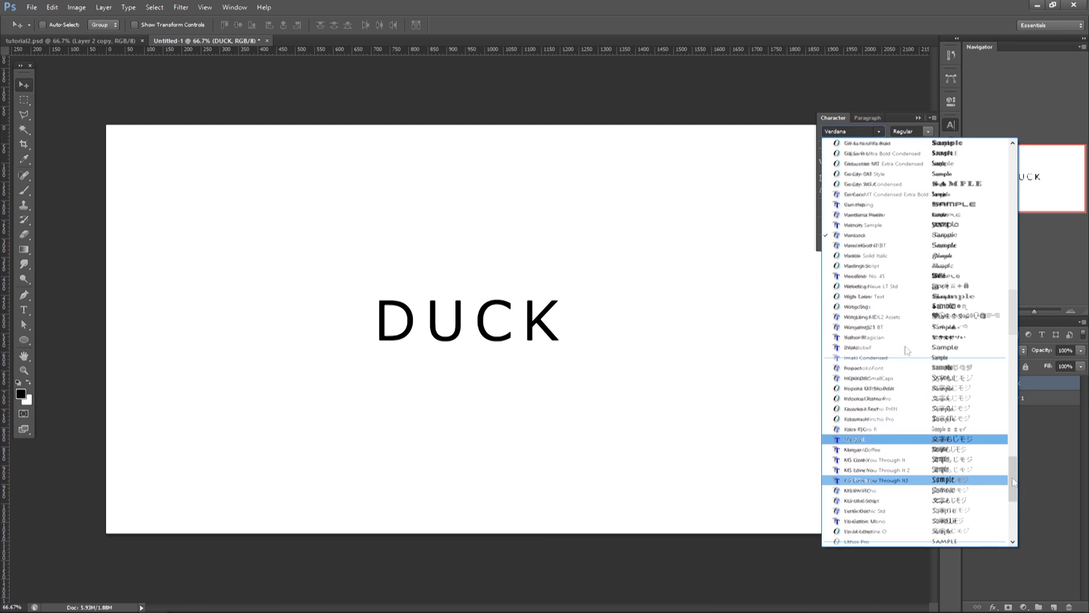
pyautogui.scroll(2, 907, 350)
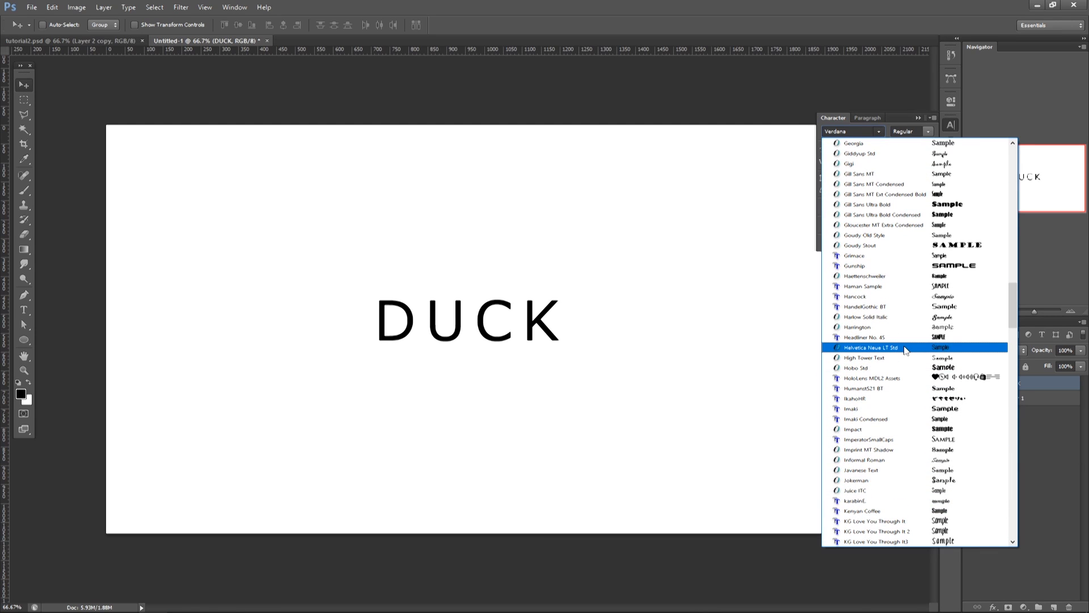
pyautogui.click(911, 389)
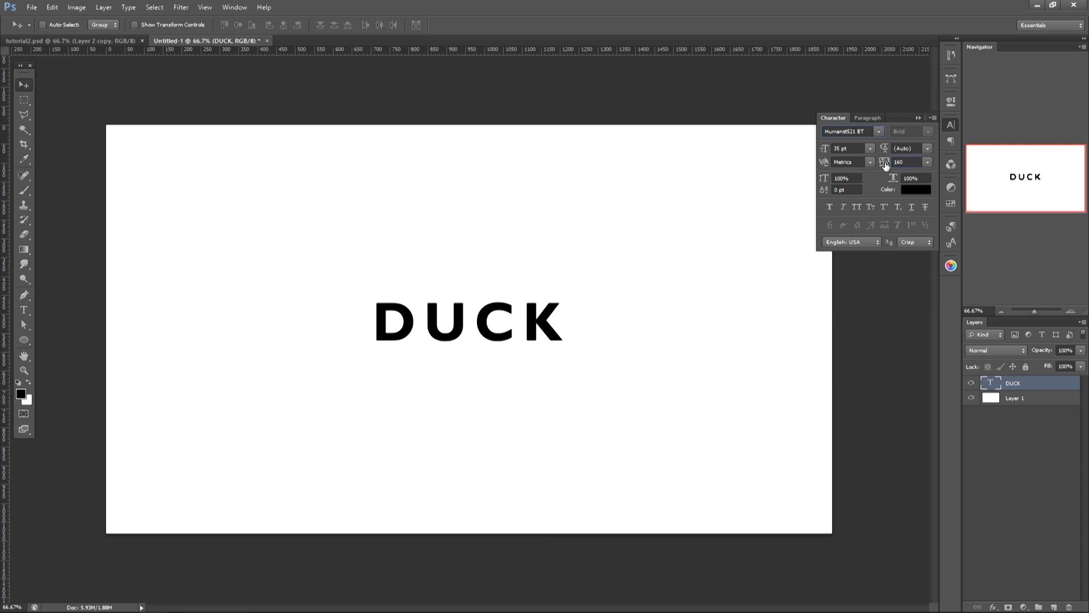
pyautogui.moveTo(884, 164); pyautogui.dragTo(889, 166)
pyautogui.click(917, 118)
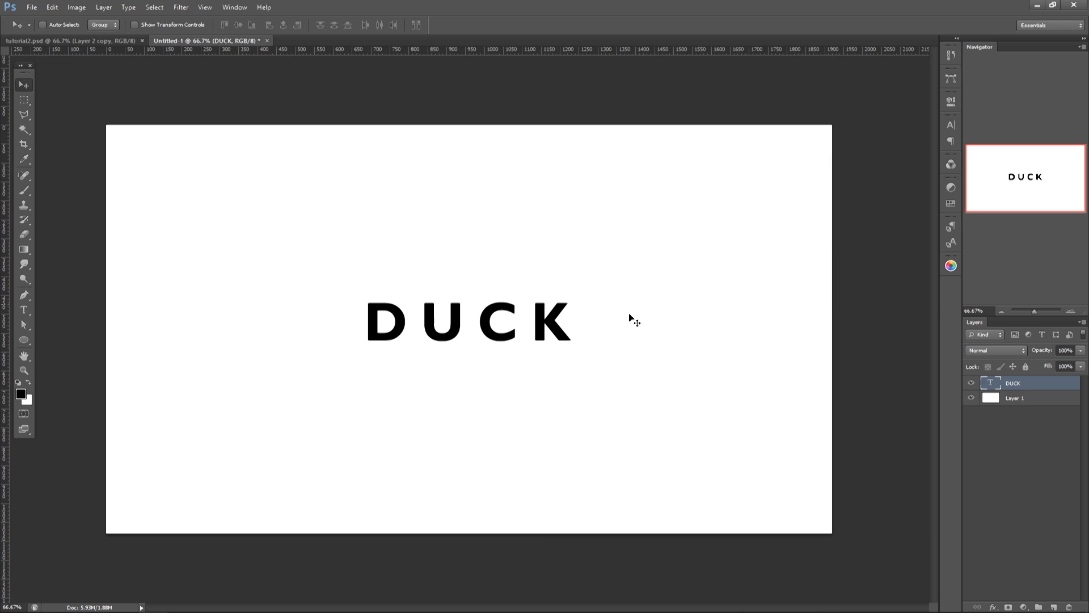
# Step: Scale the DUCK text up proportionally about its center to about 190%
pyautogui.hotkey('ctrl', 't')
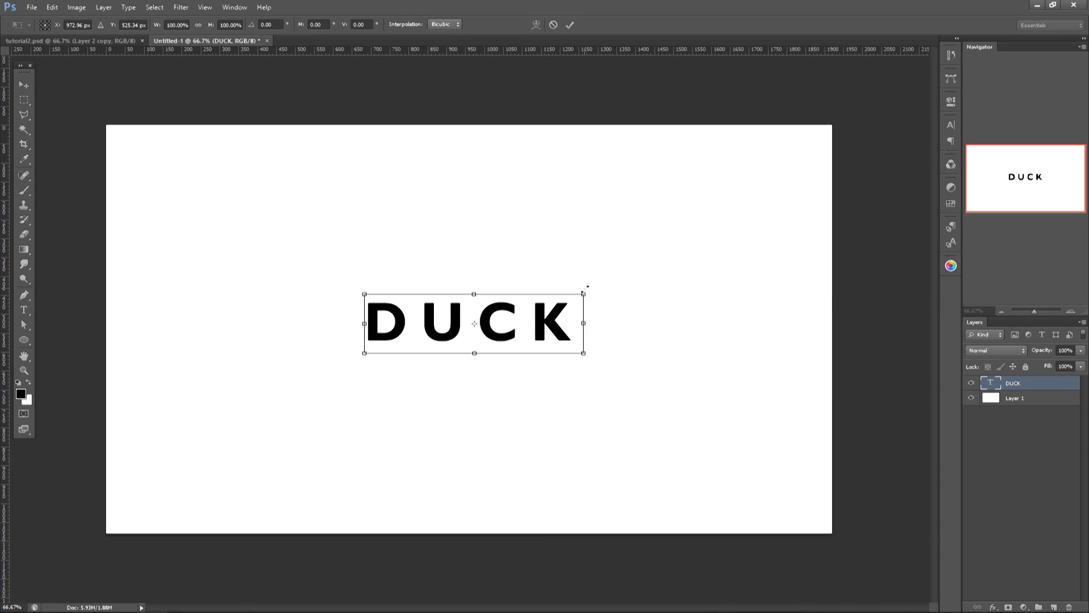
pyautogui.moveTo(585, 292); pyautogui.dragTo(688, 278)
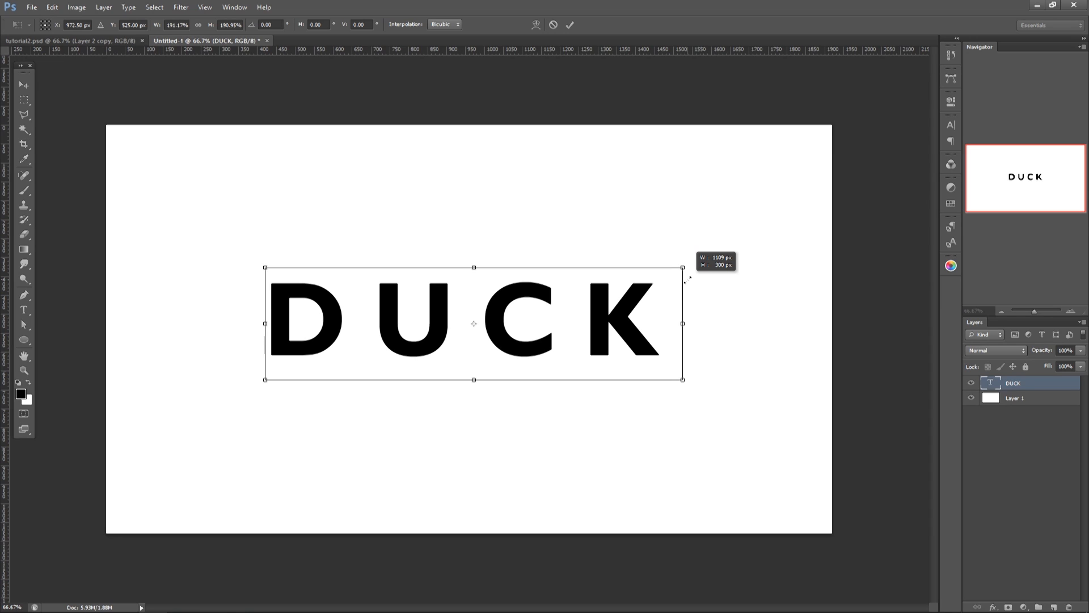
pyautogui.press('Return')
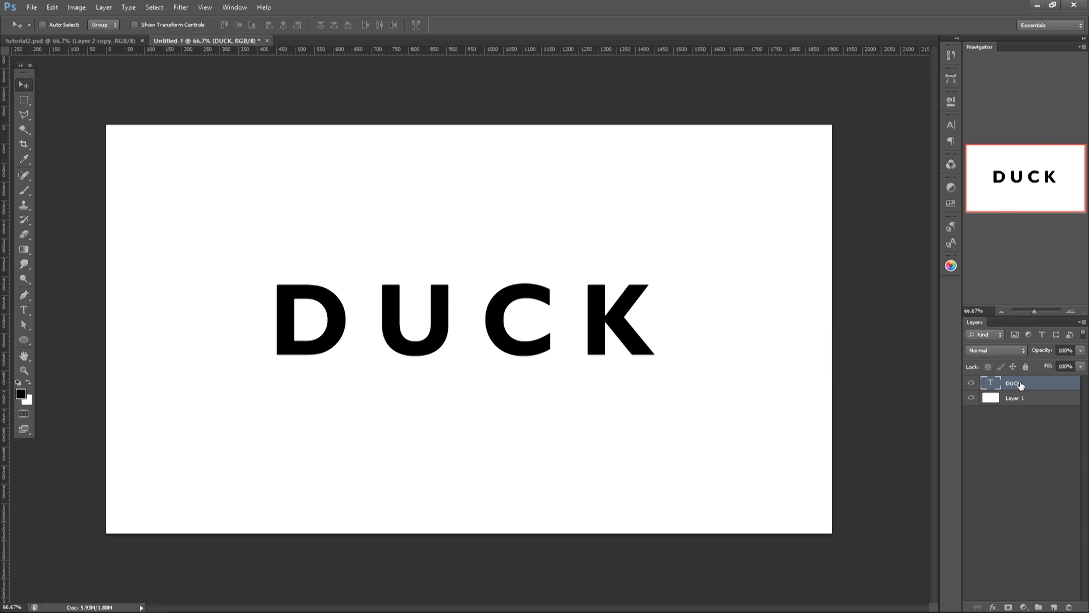
# Step: Convert the DUCK text layer to a shape and set its fill color to #355072
pyautogui.rightClick(1020, 384)
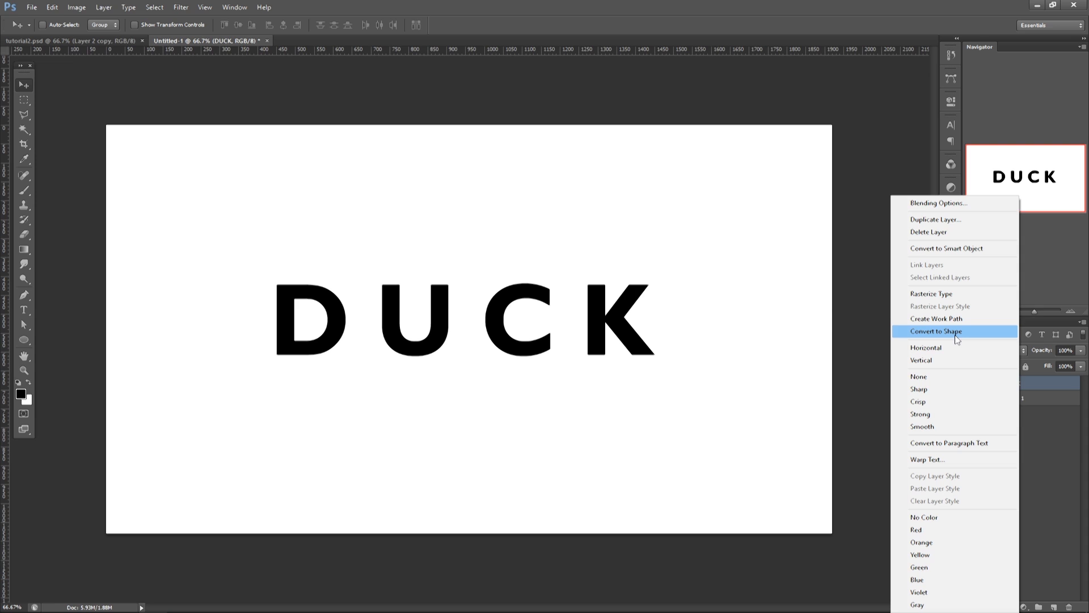
pyautogui.click(955, 335)
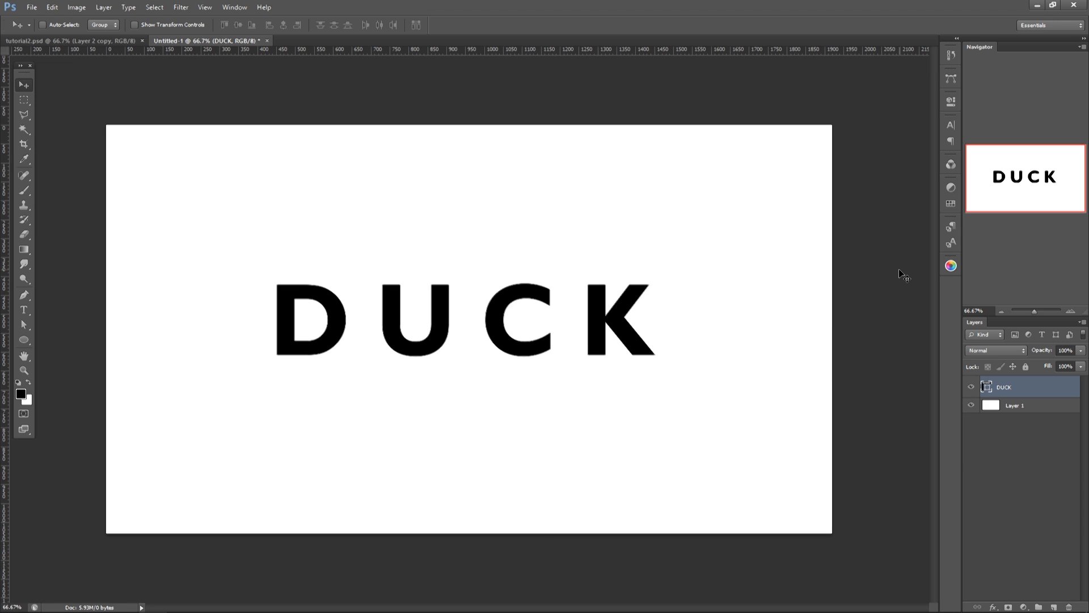
pyautogui.doubleClick(988, 387)
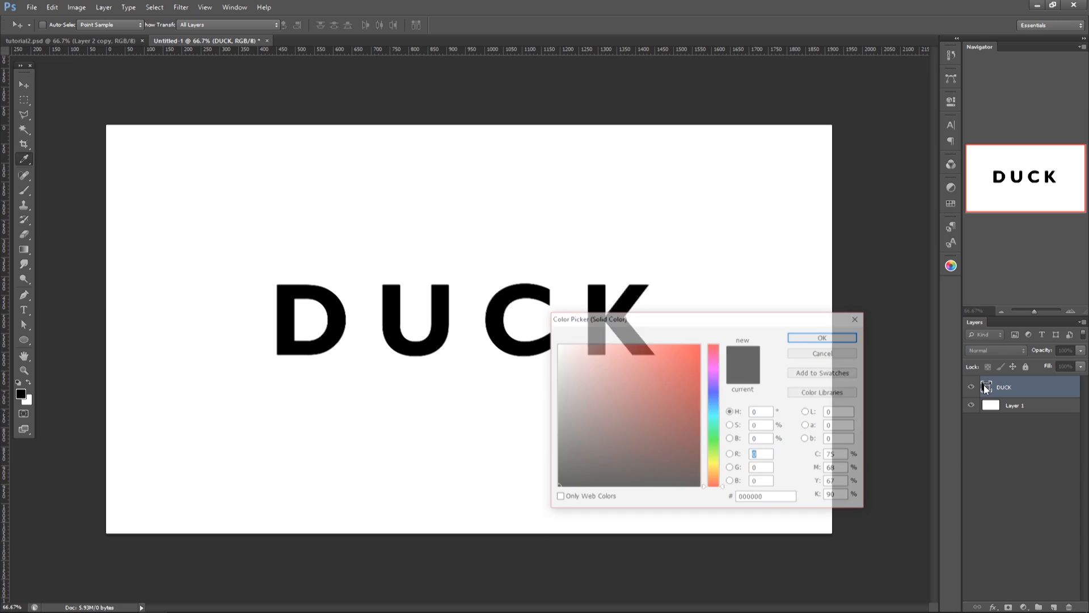
pyautogui.click(713, 410)
pyautogui.click(629, 406)
pyautogui.moveTo(711, 406); pyautogui.dragTo(714, 402)
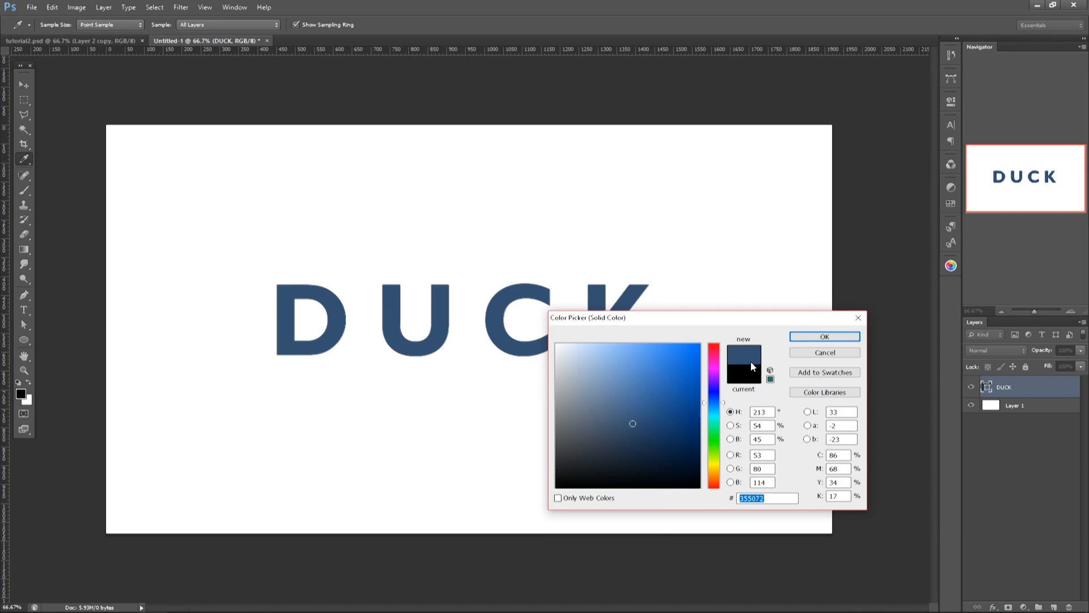
pyautogui.click(825, 335)
# Step: Enlarge the DUCK shape proportionally about its center to about 1349 px wide
pyautogui.press('v')
pyautogui.hotkey('ctrl', 't')
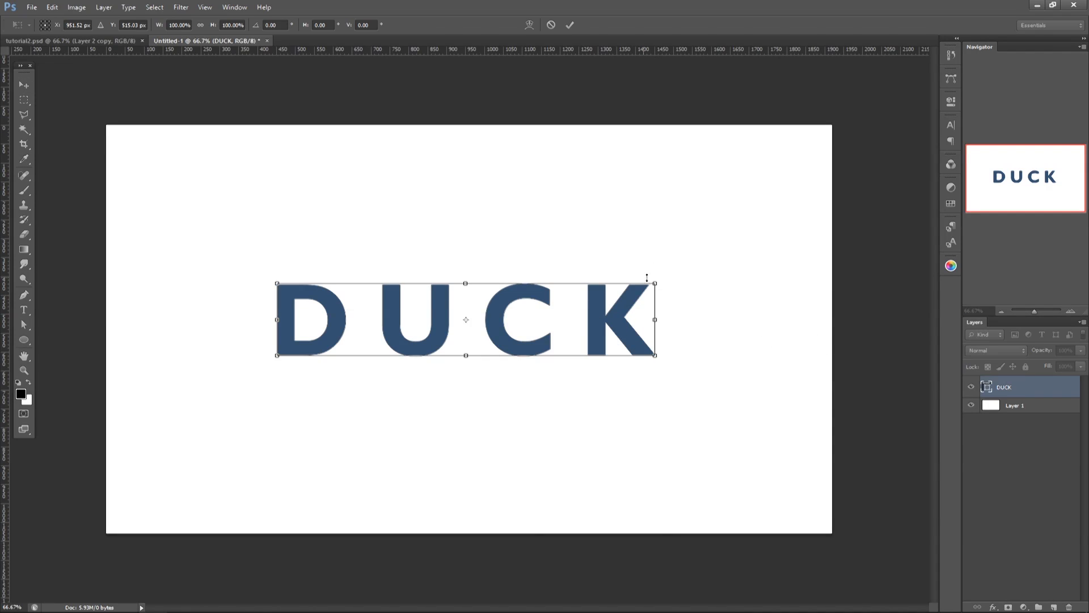
pyautogui.moveTo(658, 276); pyautogui.dragTo(717, 238)
pyautogui.press('Return')
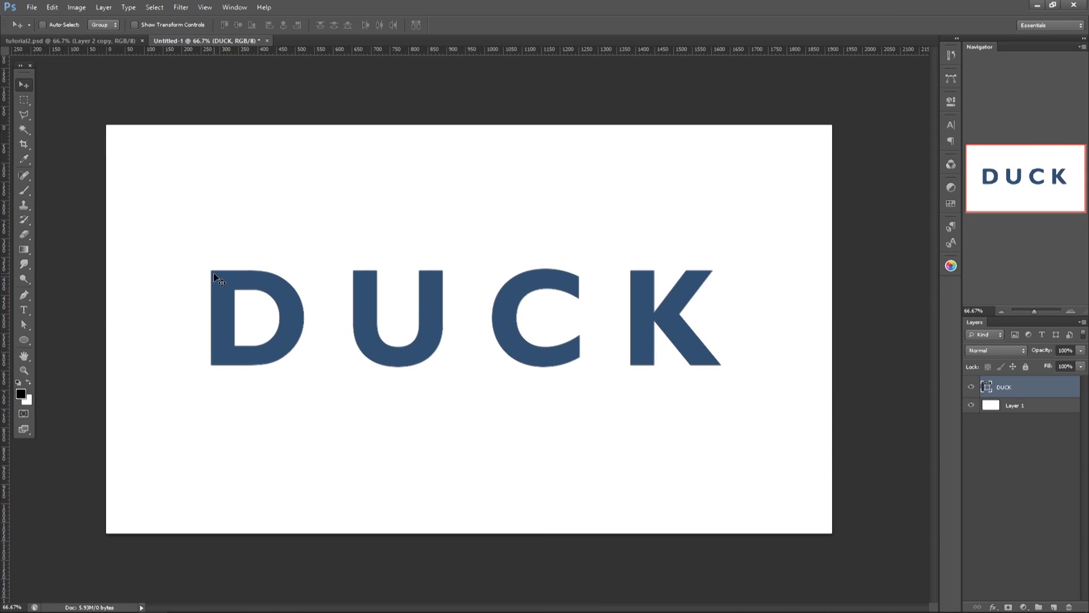
# Step: Move the lower anchor points of the letter C down about 15 px with the Direct Selection tool
pyautogui.press('a')
pyautogui.click(21, 328)
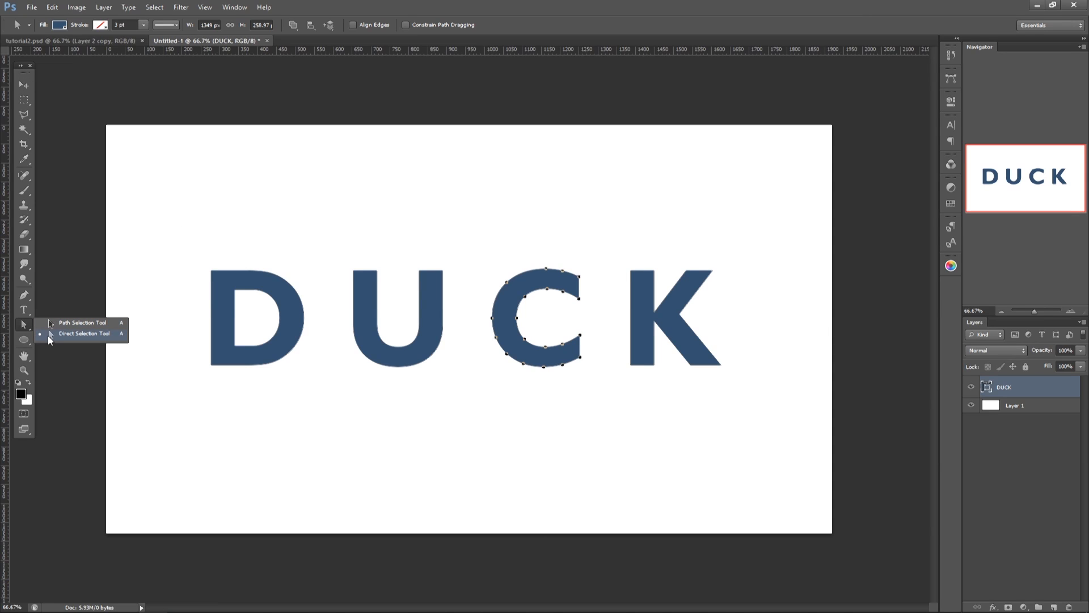
pyautogui.click(479, 319)
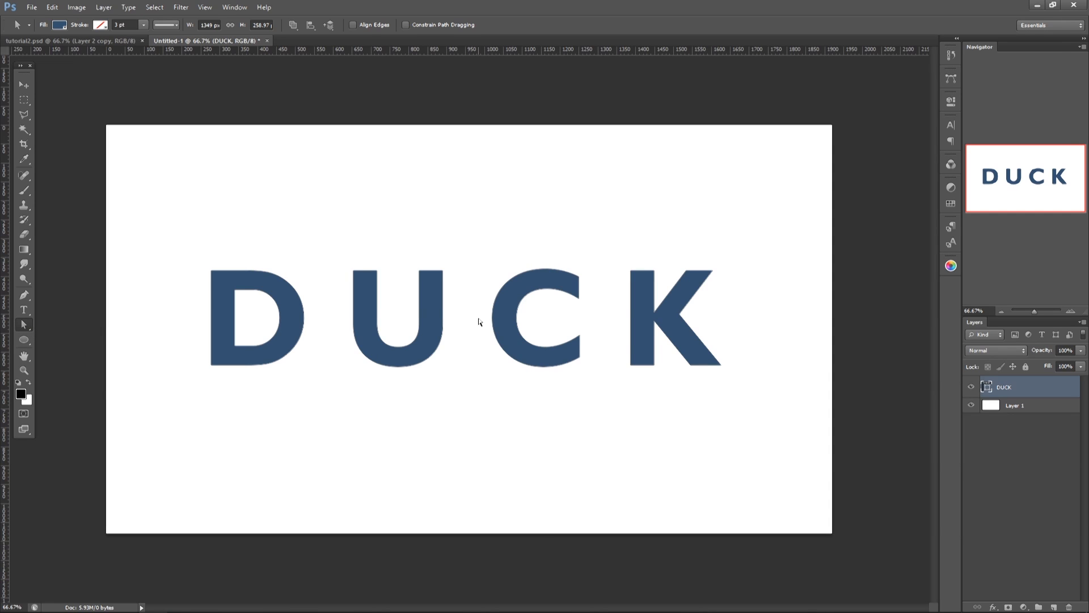
pyautogui.moveTo(479, 319); pyautogui.dragTo(591, 373)
pyautogui.moveTo(516, 322); pyautogui.dragTo(517, 328)
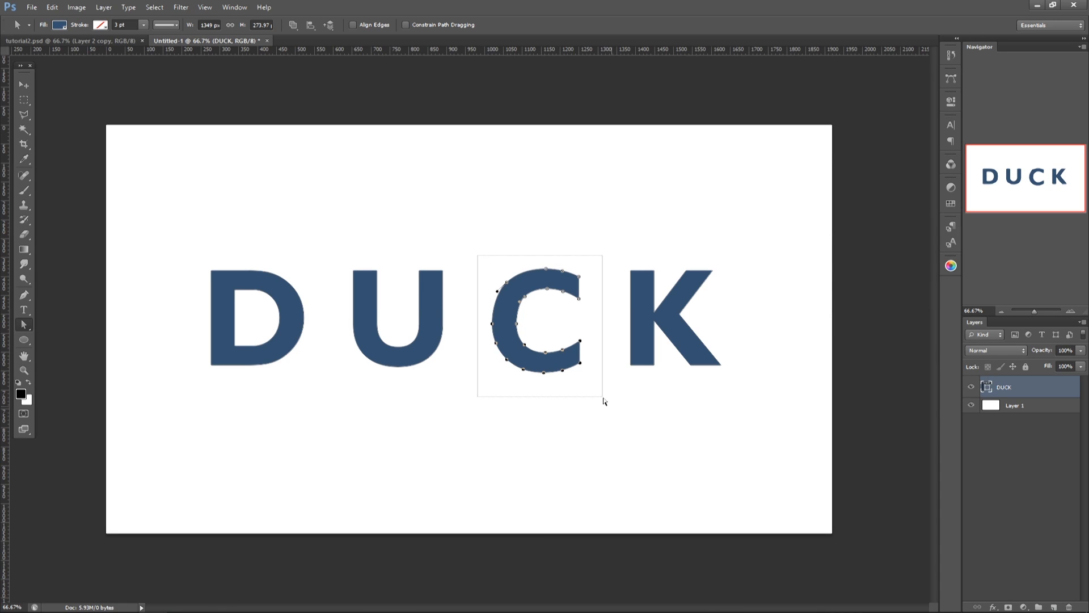
# Step: Rotate the letter C counterclockwise by about 13° around its center
pyautogui.hotkey('ctrl', 't')
pyautogui.moveTo(600, 243); pyautogui.dragTo(592, 232)
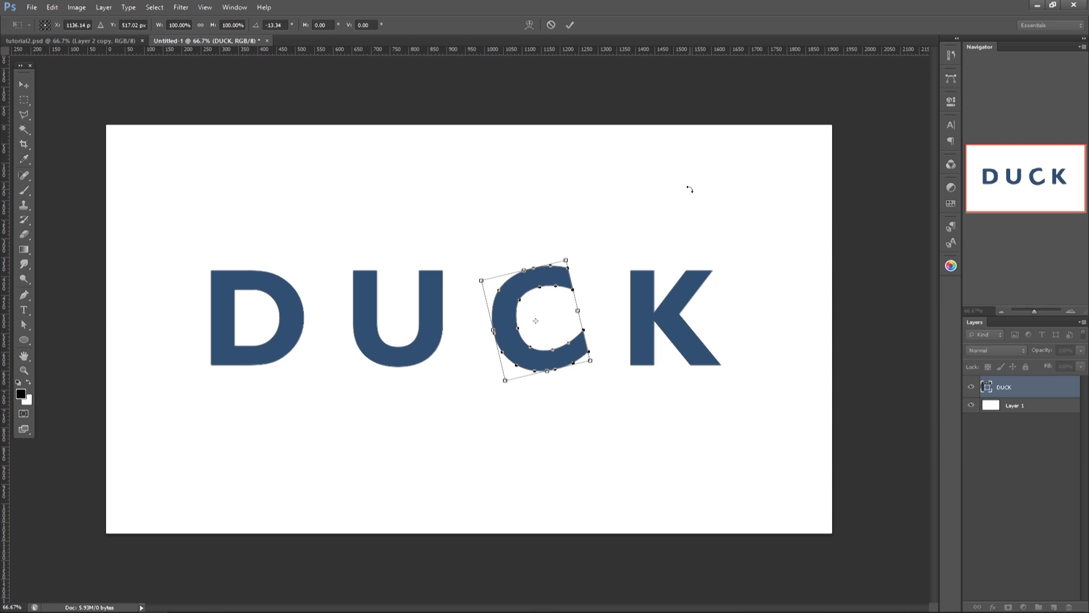
pyautogui.press('Return')
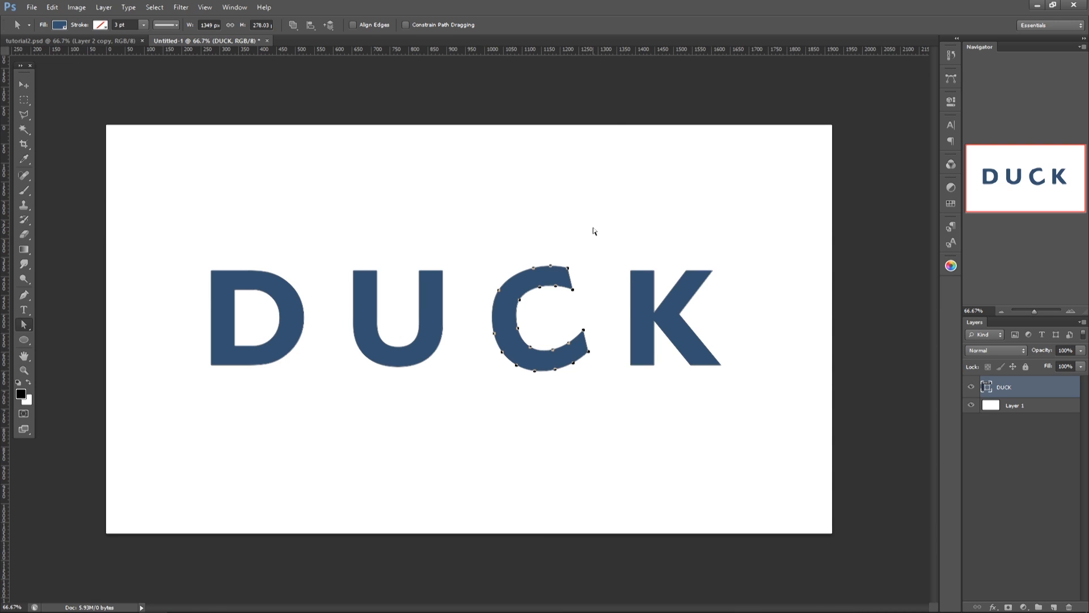
# Step: Rotate the letter K slightly clockwise around its center
pyautogui.moveTo(594, 230); pyautogui.dragTo(780, 381)
pyautogui.hotkey('ctrl', 't')
pyautogui.moveTo(732, 250); pyautogui.dragTo(744, 261)
pyautogui.press('Return')
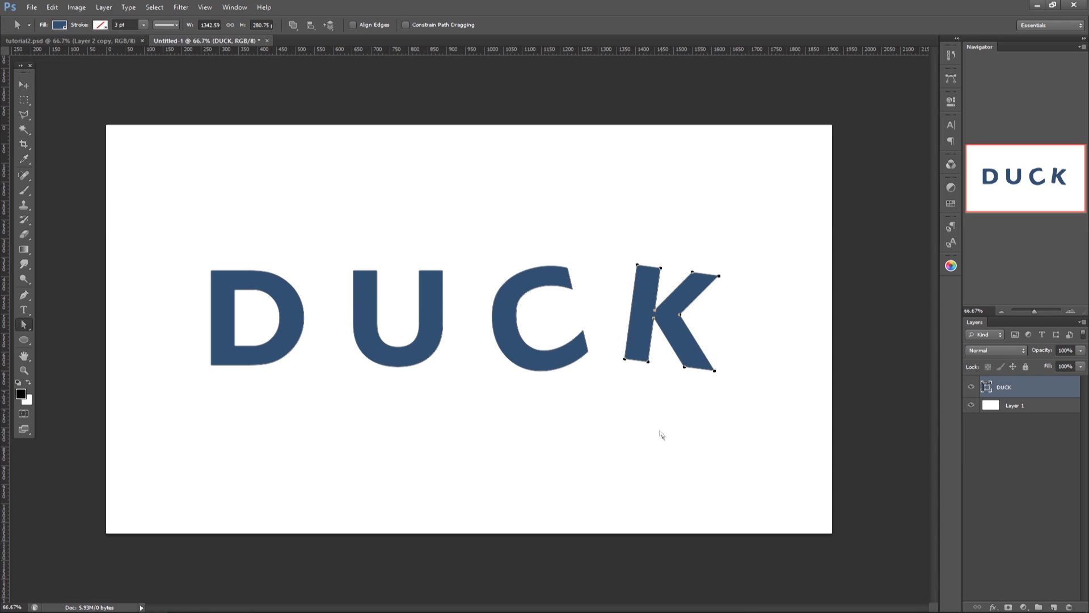
# Step: Separate C and K onto their own shape layer by duplicating them and deleting them from the original DUCK layer
pyautogui.moveTo(483, 227); pyautogui.dragTo(736, 400)
pyautogui.hotkey('ctrl', 'j')
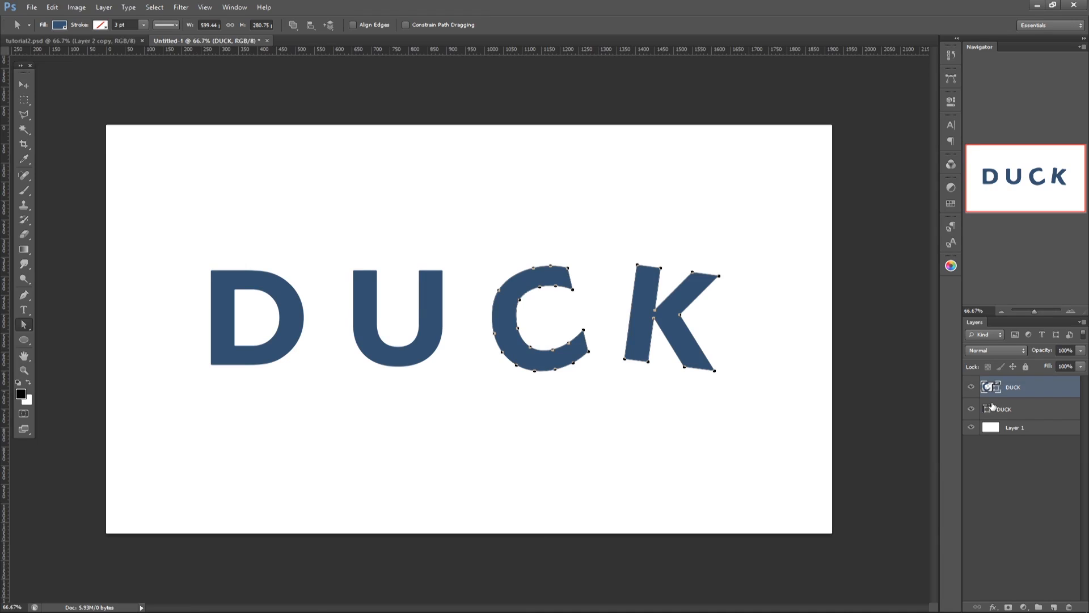
pyautogui.click(972, 386)
pyautogui.click(1010, 407)
pyautogui.moveTo(480, 241); pyautogui.dragTo(754, 410)
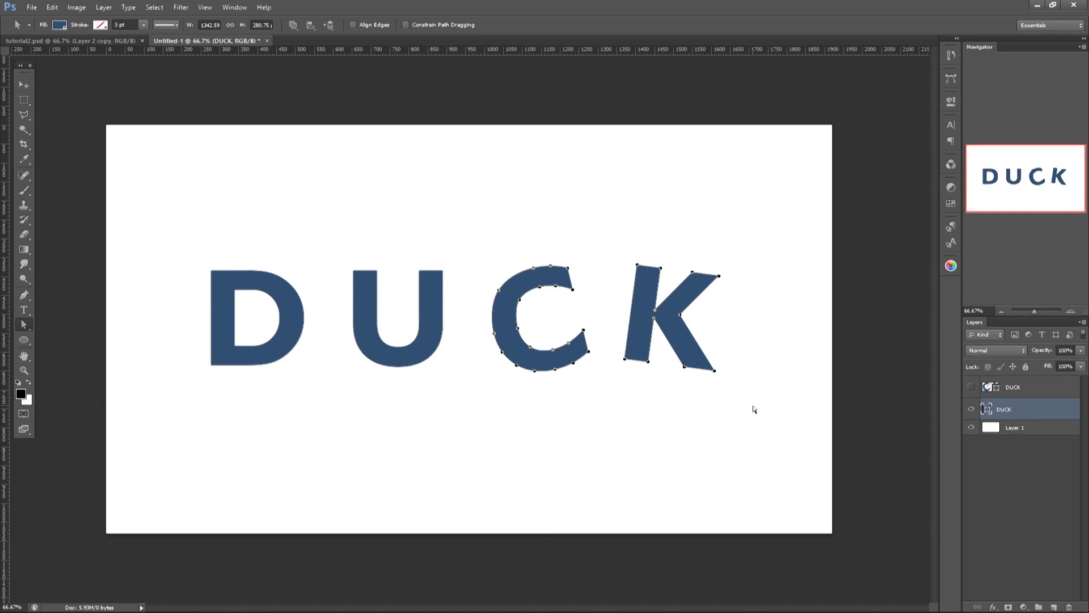
pyautogui.press('Delete')
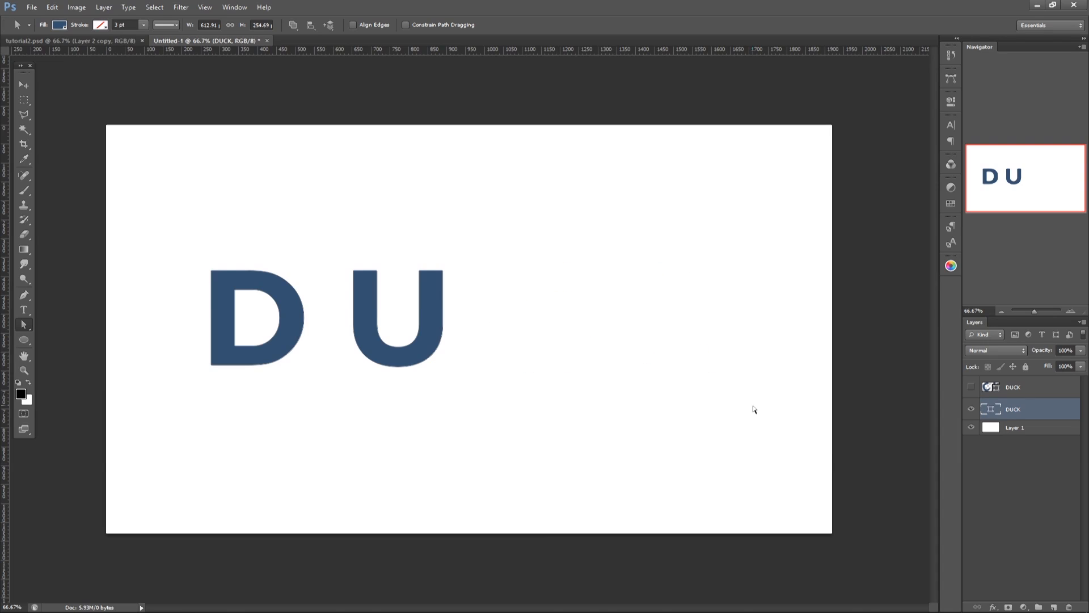
pyautogui.click(971, 387)
pyautogui.click(1030, 389)
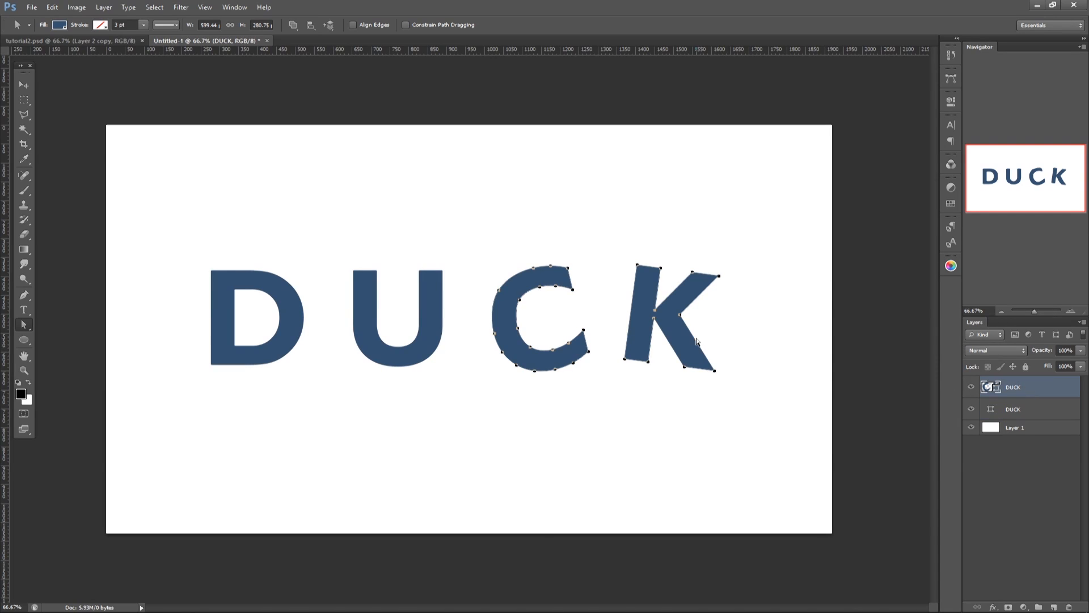
# Step: Shift the C and K slightly right and the D and U further right to narrow the gap between U and C
pyautogui.click(23, 86)
pyautogui.moveTo(667, 343)
pyautogui.mouseDown()
pyautogui.moveTo(645, 344)
pyautogui.moveTo(668, 347)
pyautogui.mouseUp()
pyautogui.keyDown('shift'); pyautogui.click(1013, 409); pyautogui.keyUp('shift')
pyautogui.moveTo(675, 384); pyautogui.dragTo(702, 384)
# Step: Rename the layer holding the first two letters DU and the layer holding the last two letters CK
pyautogui.click(1014, 409)
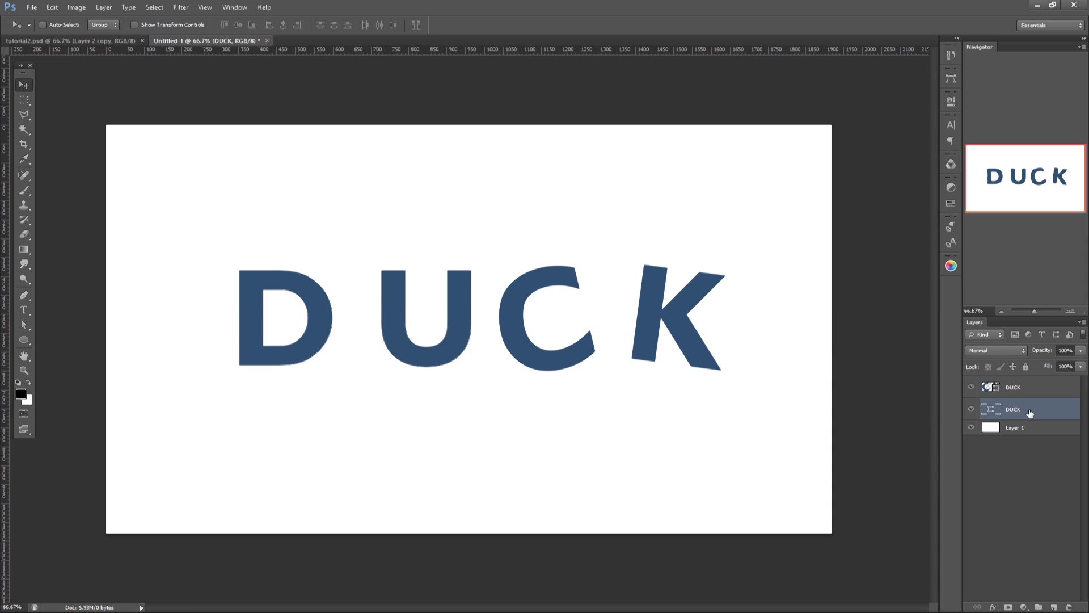
pyautogui.doubleClick(1015, 410)
pyautogui.write('DU')
pyautogui.press('Return')
pyautogui.doubleClick(1013, 388)
pyautogui.write('CK')
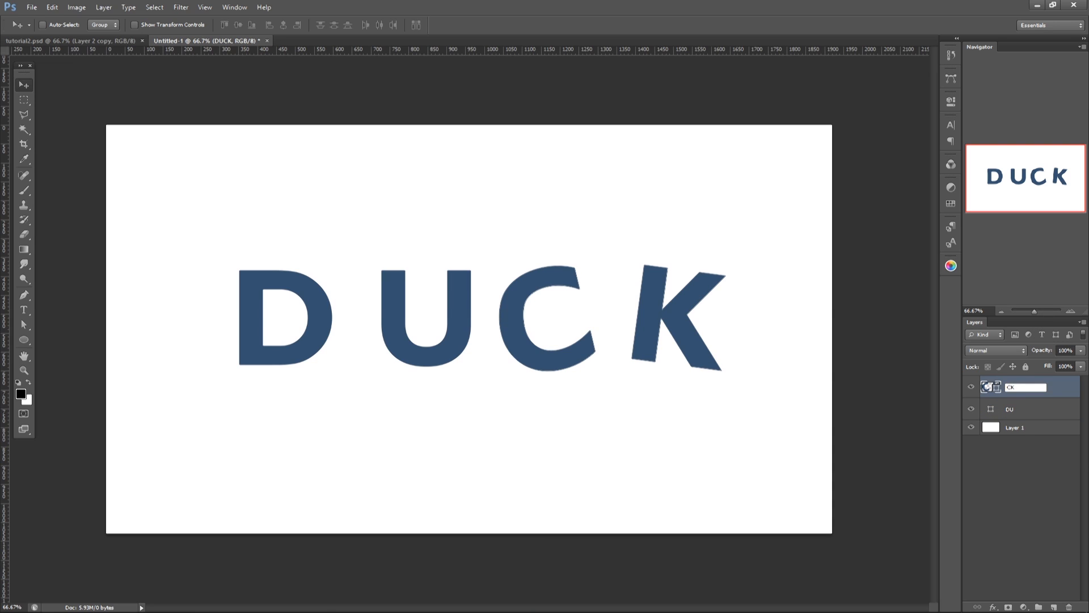
pyautogui.press('Return')
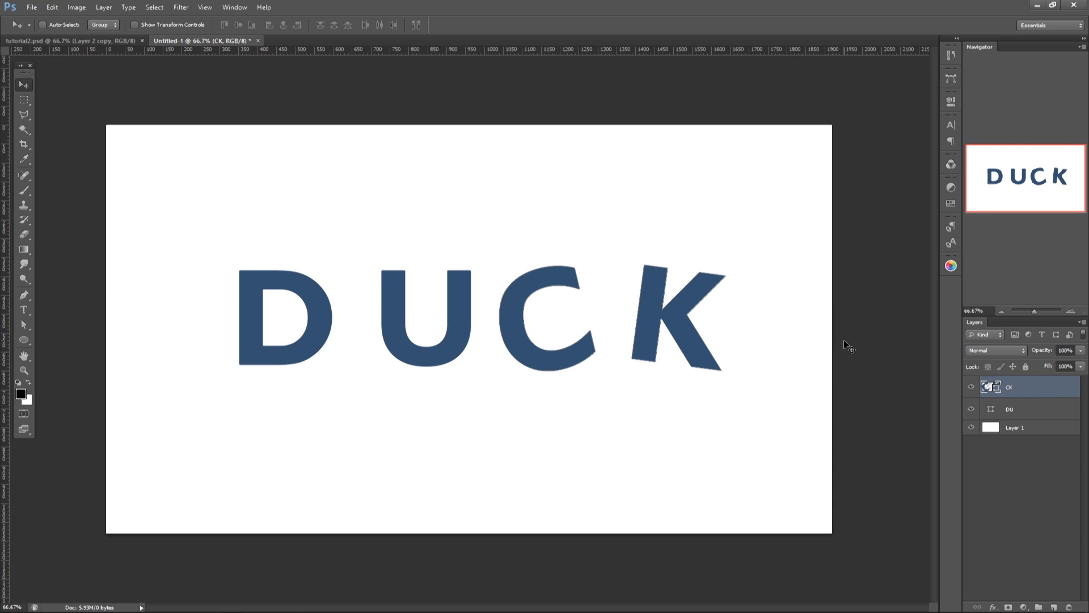
# Step: Duplicate the DU layer and place the copy directly beneath the original
pyautogui.click(1015, 411)
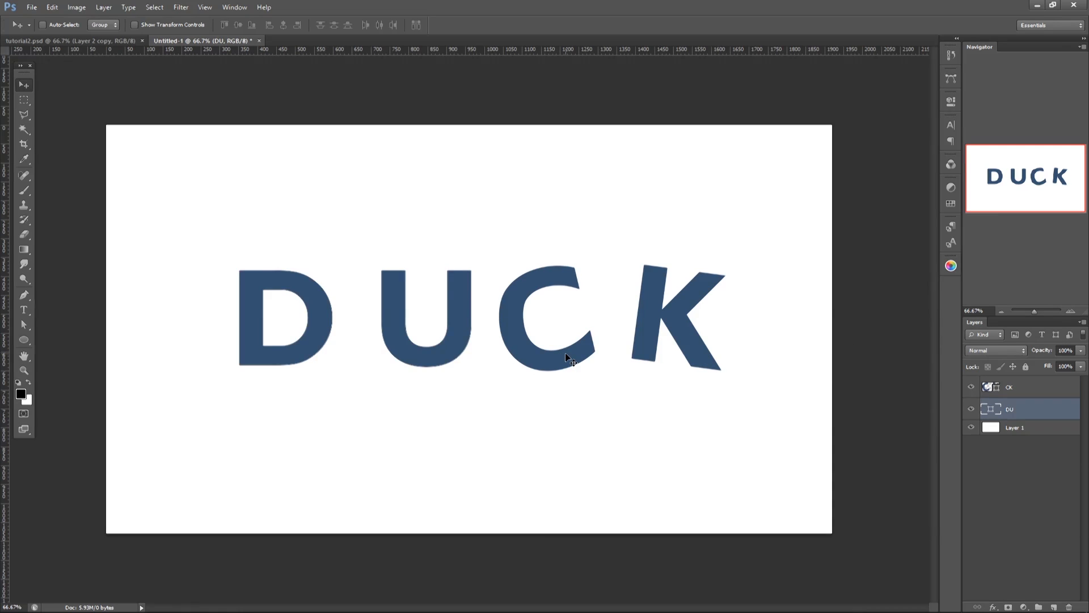
pyautogui.keyDown('alt'); pyautogui.click(566, 354); pyautogui.keyUp('alt')
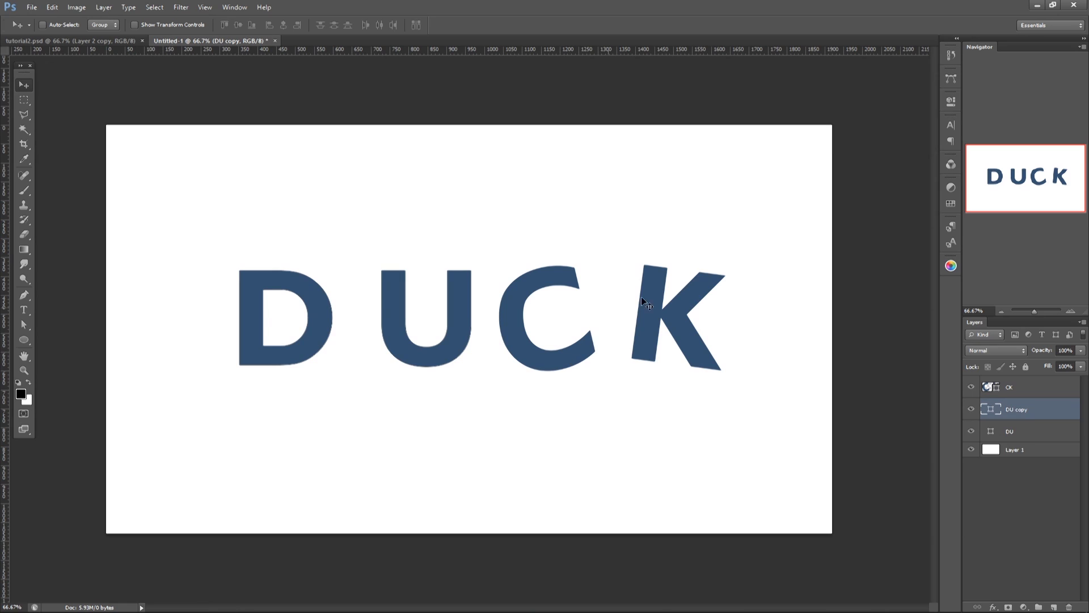
pyautogui.moveTo(1050, 416); pyautogui.dragTo(1043, 437)
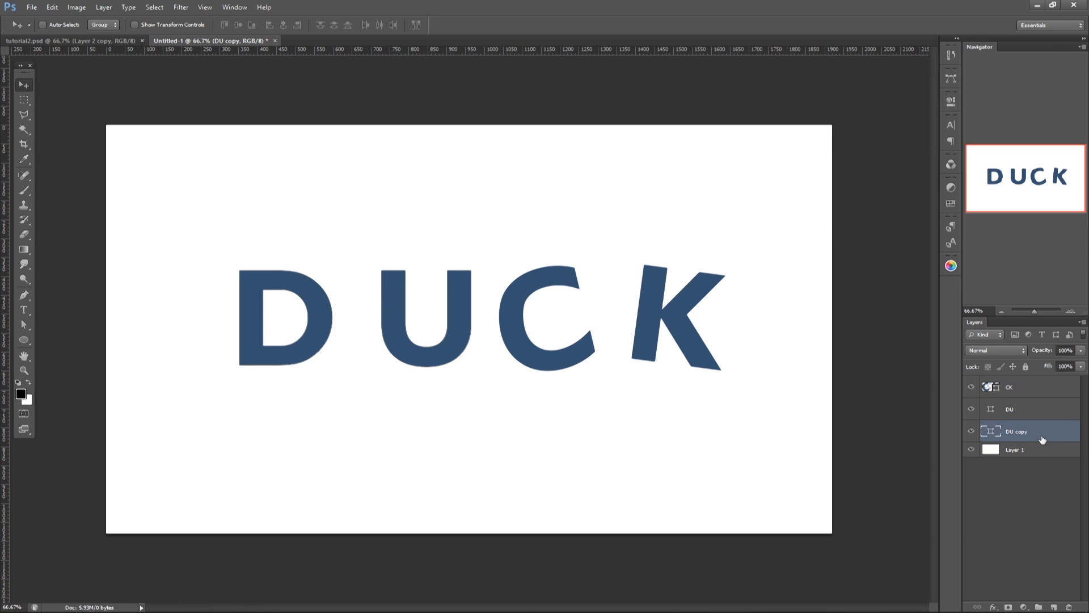
# Step: Set the fill color of the lower DU copy to black, #000000
pyautogui.doubleClick(992, 433)
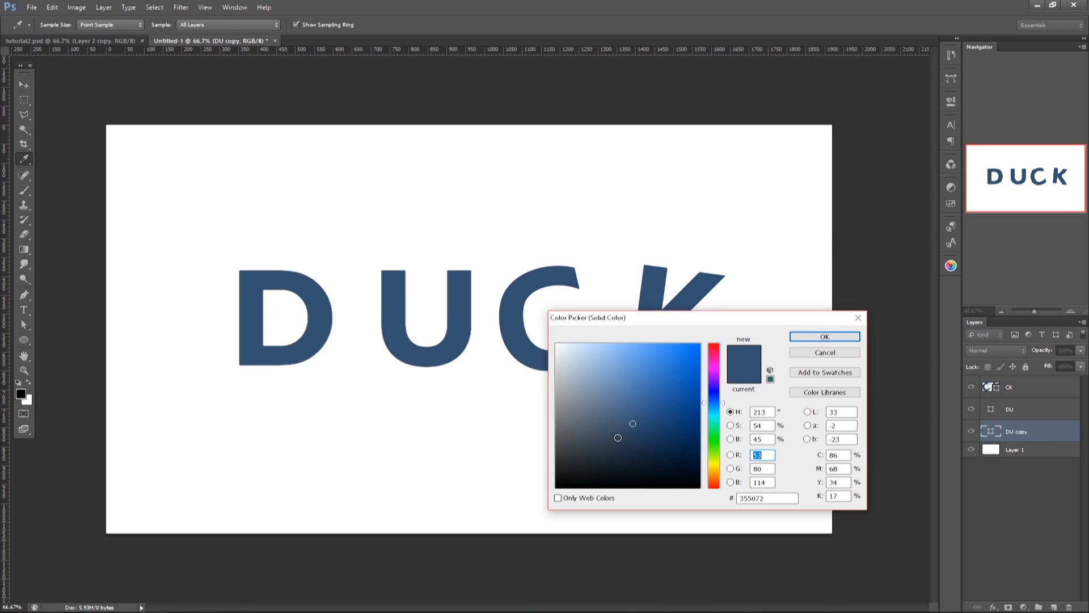
pyautogui.moveTo(618, 437); pyautogui.dragTo(516, 487)
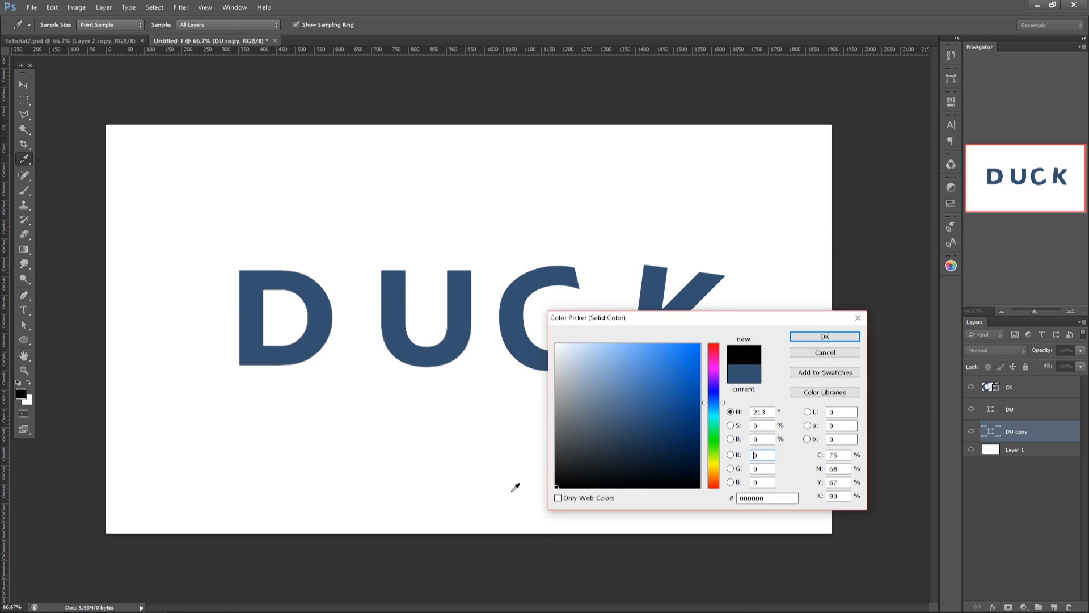
pyautogui.click(805, 338)
# Step: Build a black extrusion from seven DU copies, each nudged slightly further down and right, and merge them into one shape
pyautogui.press('v')
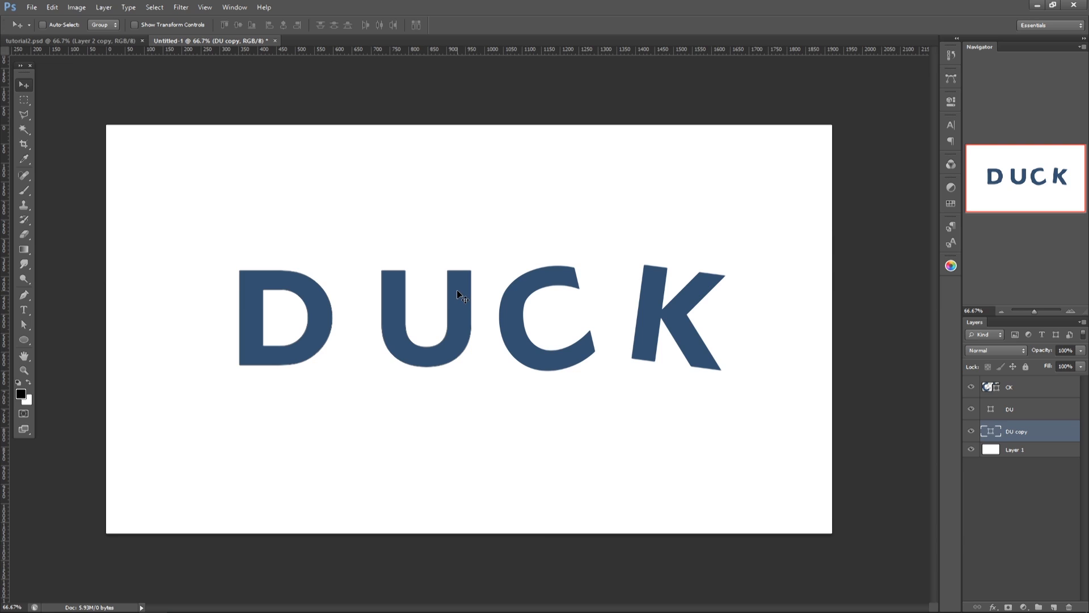
pyautogui.press('Down')
pyautogui.press('Right')
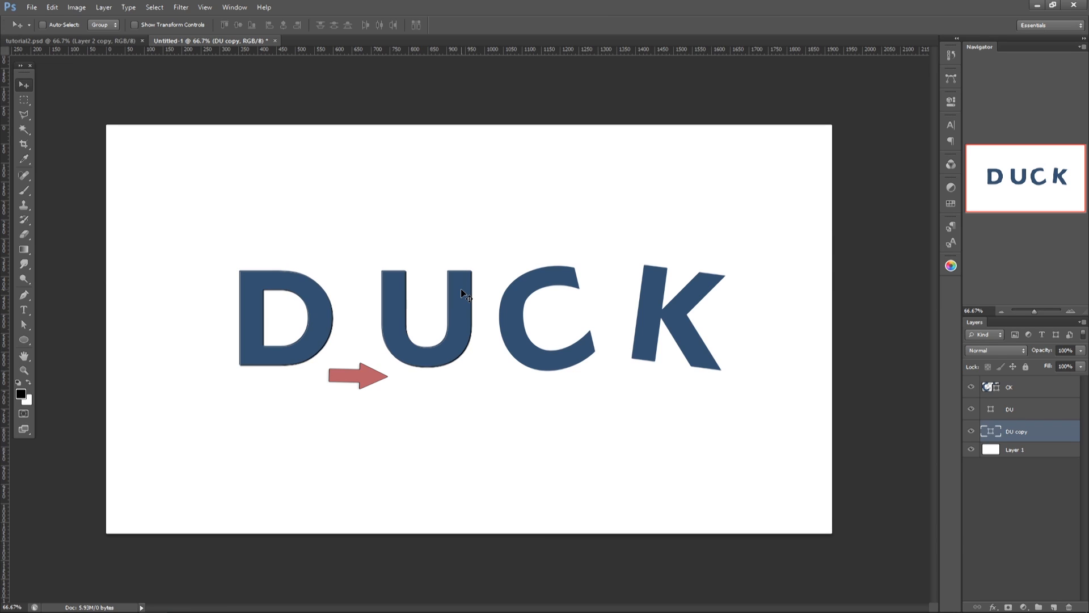
pyautogui.hotkey('ctrl', 'j')
pyautogui.press('Down')
pyautogui.press('Right')
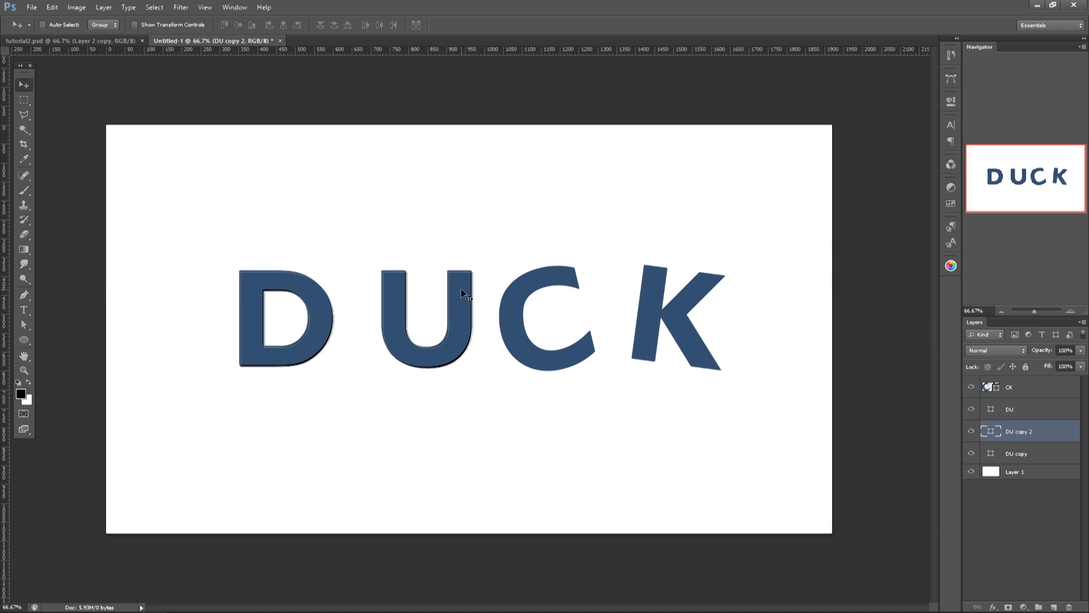
pyautogui.hotkey('ctrl', 'j')
pyautogui.hotkey('ctrl', 'j')
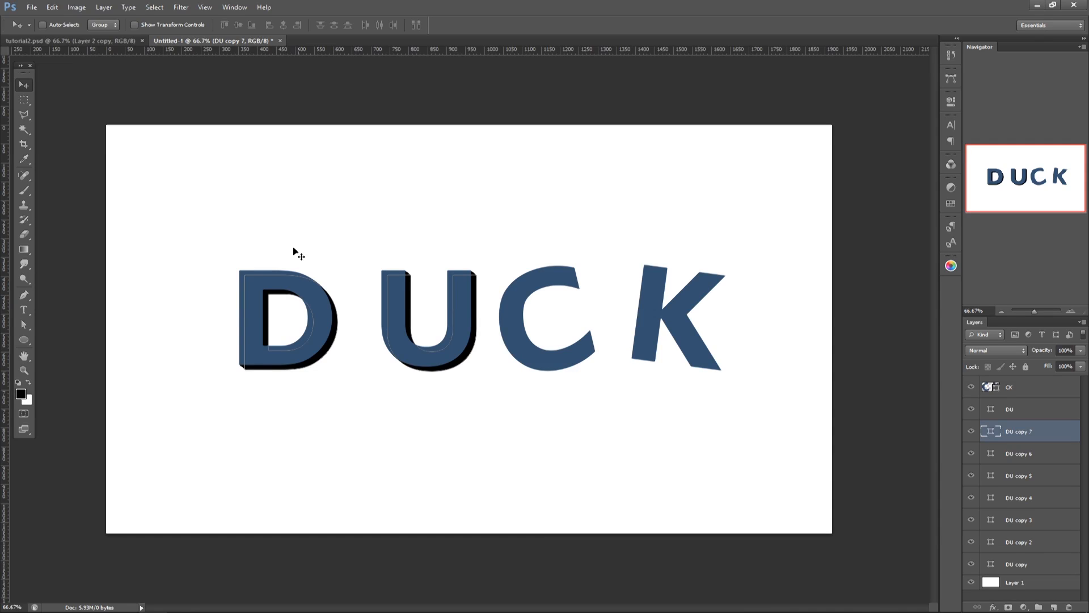
pyautogui.keyDown('shift'); pyautogui.click(1028, 562); pyautogui.keyUp('shift')
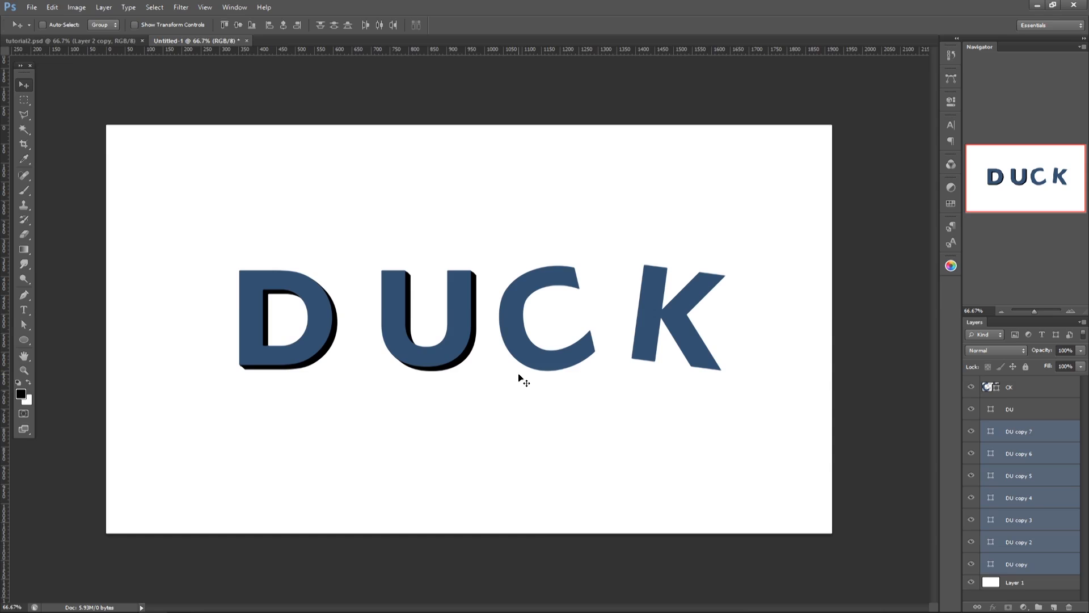
pyautogui.hotkey('ctrl', 'e')
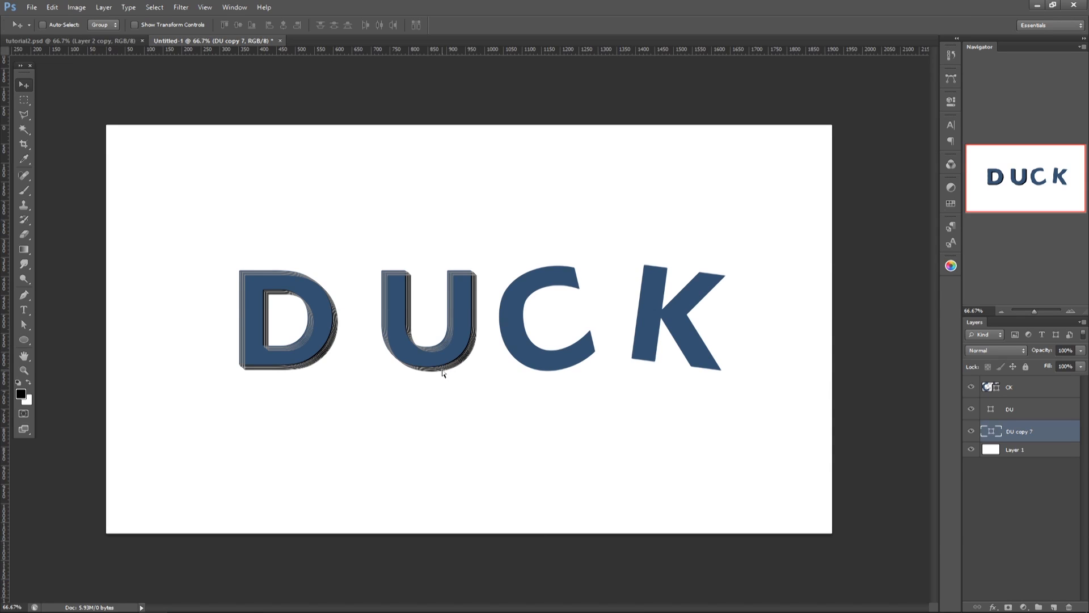
# Step: Duplicate the merged DU extrusion and build a matching black extrusion beneath the CK letters, running down and left
pyautogui.hotkey('ctrl', 'j')
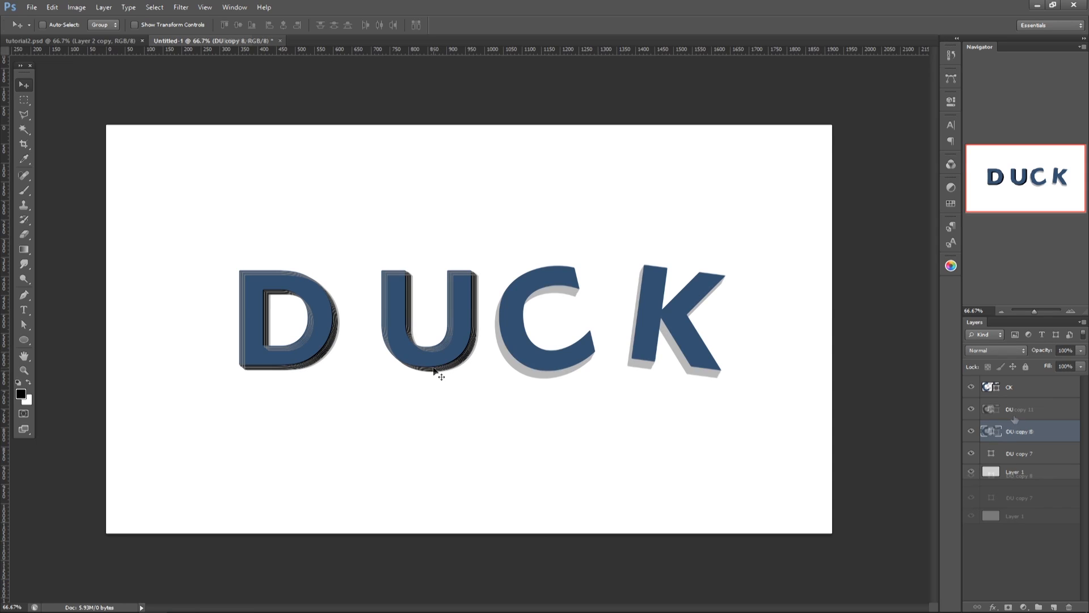
pyautogui.keyDown('shift'); pyautogui.click(1017, 413); pyautogui.keyUp('shift')
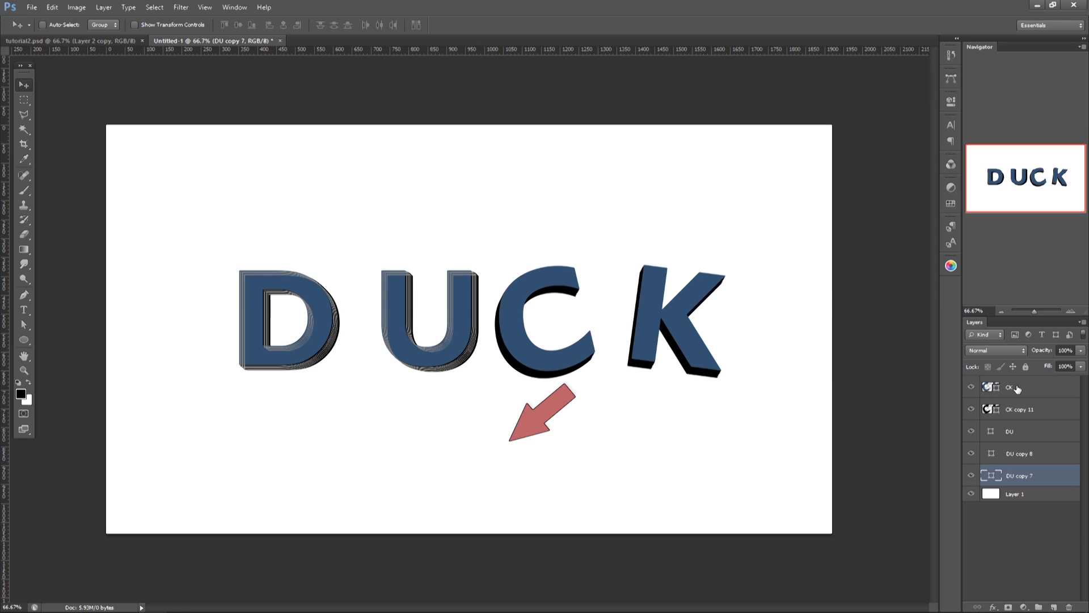
# Step: Enlarge all the letter and extrusion layers together proportionally about their common center
pyautogui.keyDown('shift'); pyautogui.click(1018, 390); pyautogui.keyUp('shift')
pyautogui.hotkey('ctrl', 't')
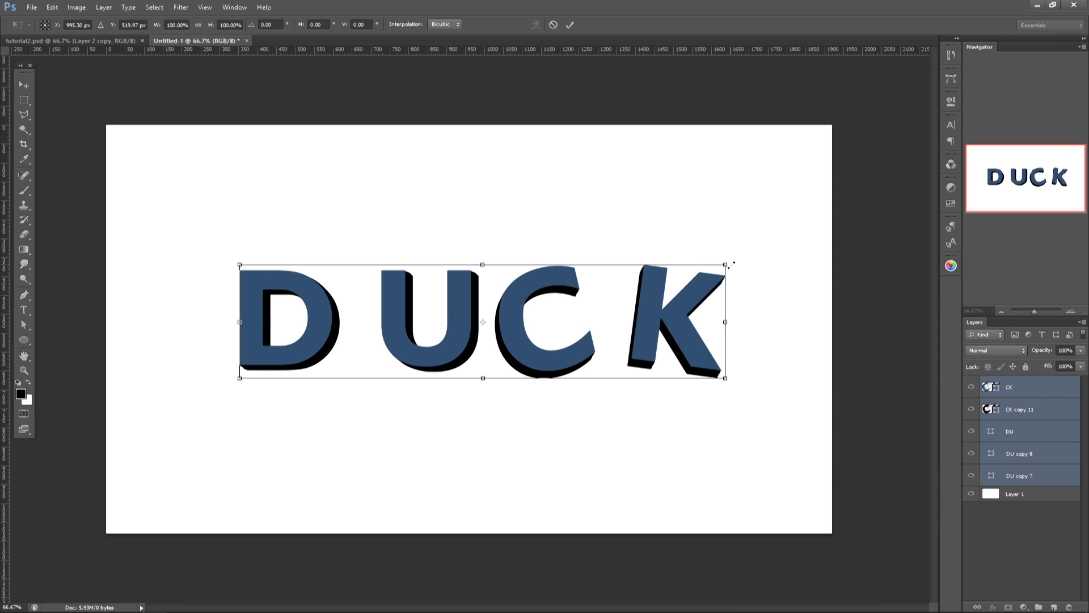
pyautogui.moveTo(726, 265); pyautogui.dragTo(761, 252)
pyautogui.press('Return')
pyautogui.click(1050, 552)
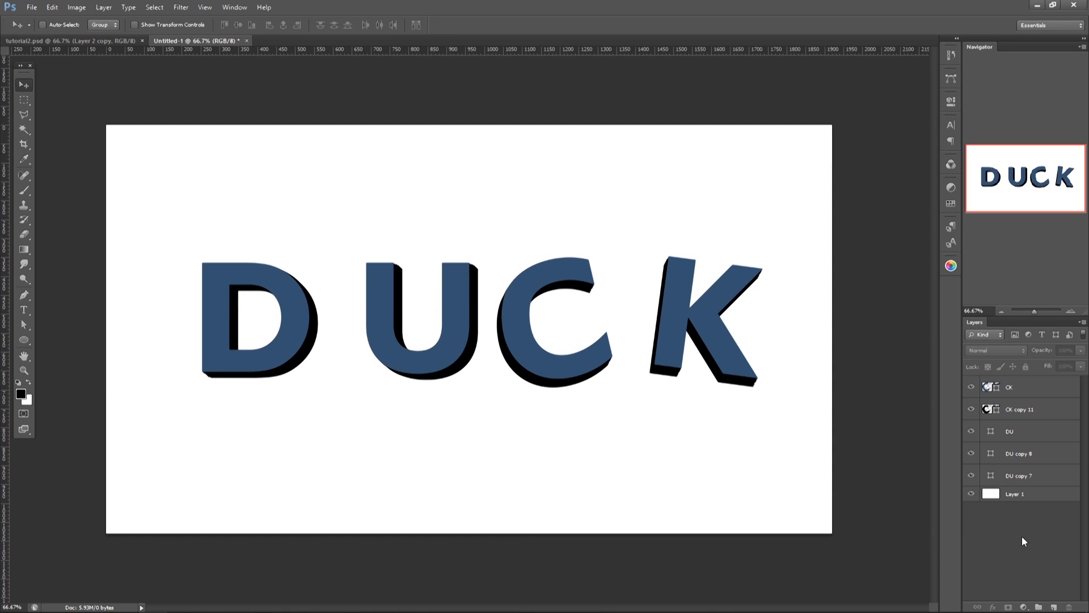
# Step: Merge the two black DU extrusion layers into a single layer
pyautogui.click(1008, 473)
pyautogui.keyDown('shift'); pyautogui.click(1015, 459); pyautogui.keyUp('shift')
pyautogui.hotkey('ctrl', 'e')
# Step: Open the blending options of the DU layer and turn off the display of the target path
pyautogui.rightClick(1006, 427)
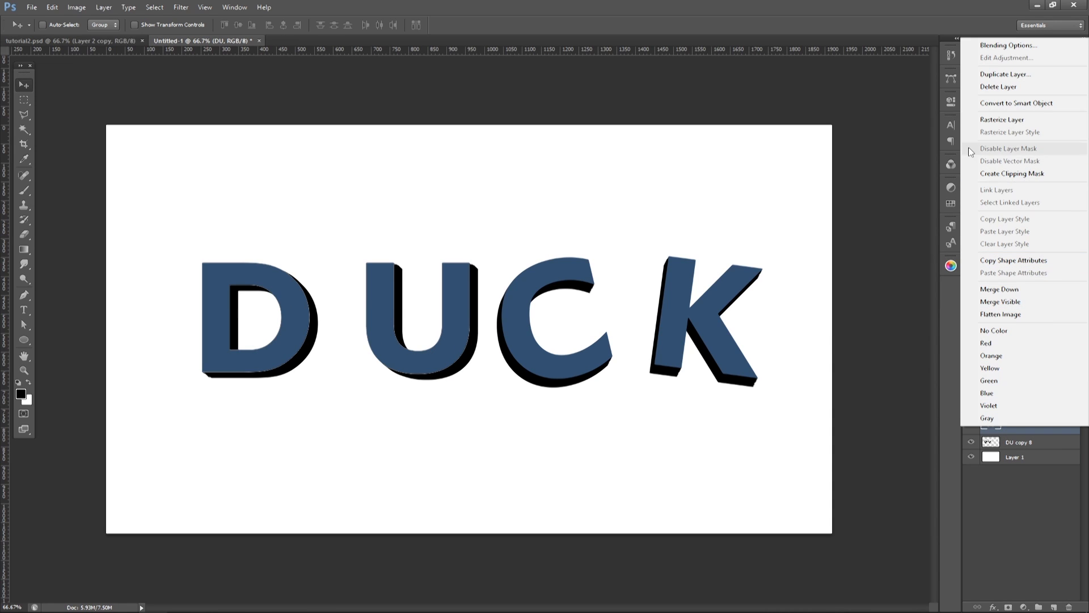
pyautogui.click(997, 45)
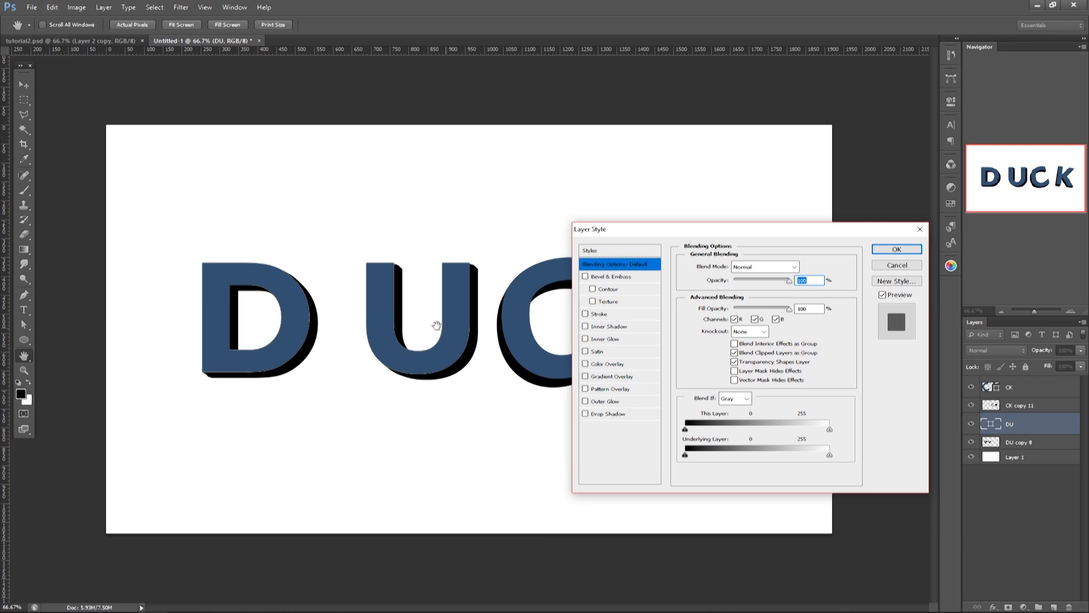
pyautogui.click(205, 8)
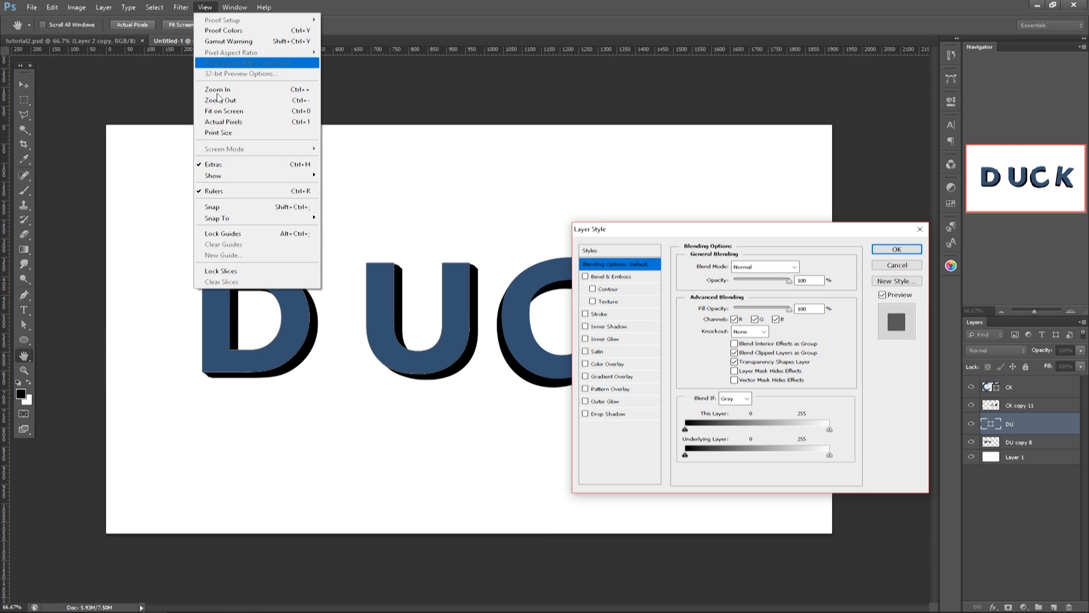
pyautogui.moveTo(246, 181)
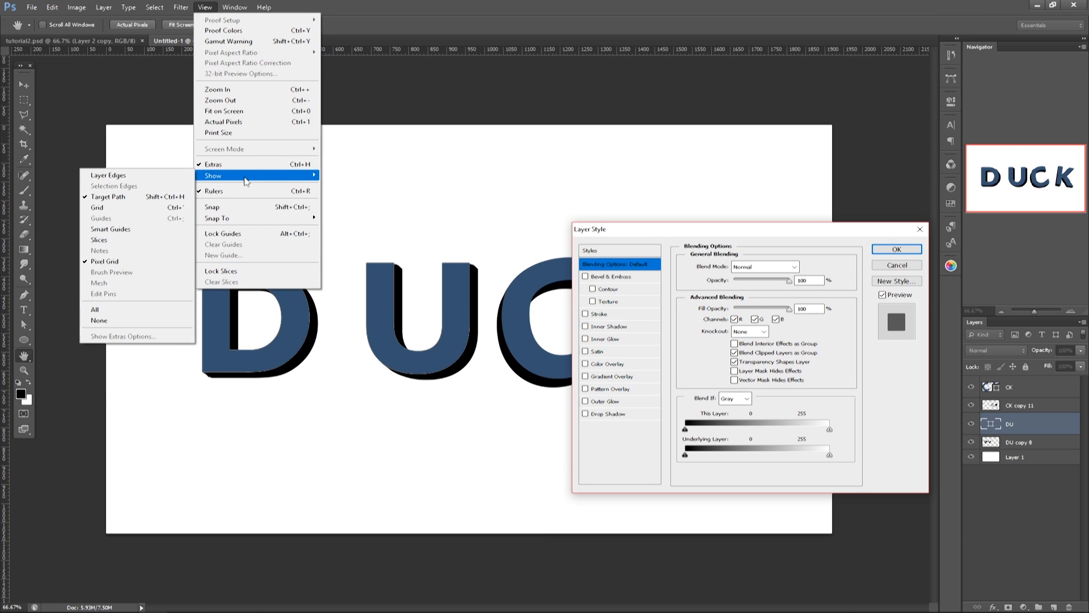
pyautogui.click(147, 197)
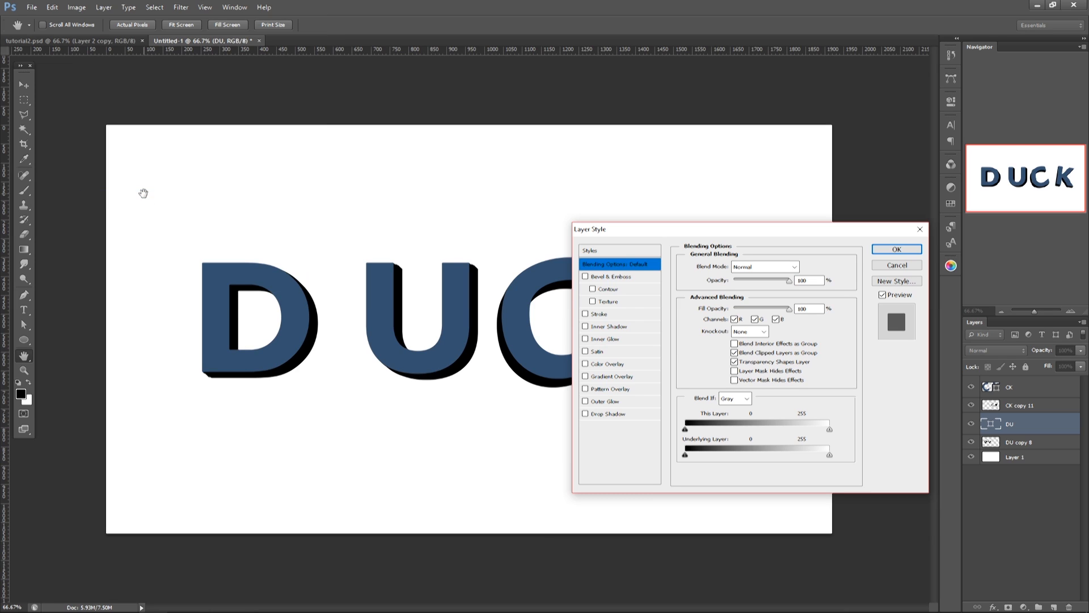
# Step: Add a Gradient Overlay to the DU layer with Soft Light blend mode and about 47% opacity
pyautogui.click(609, 377)
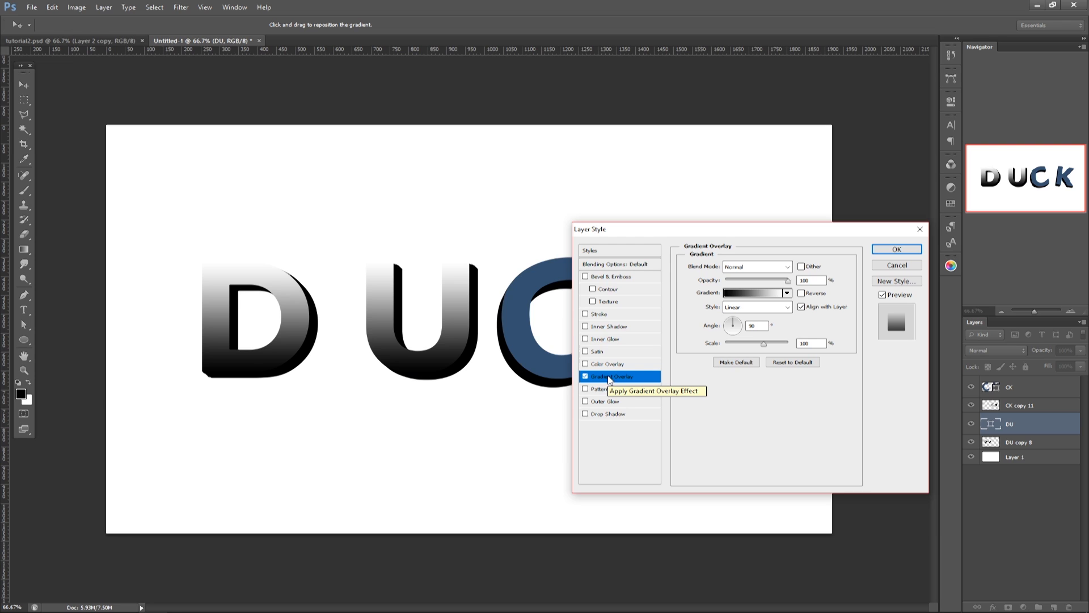
pyautogui.click(758, 268)
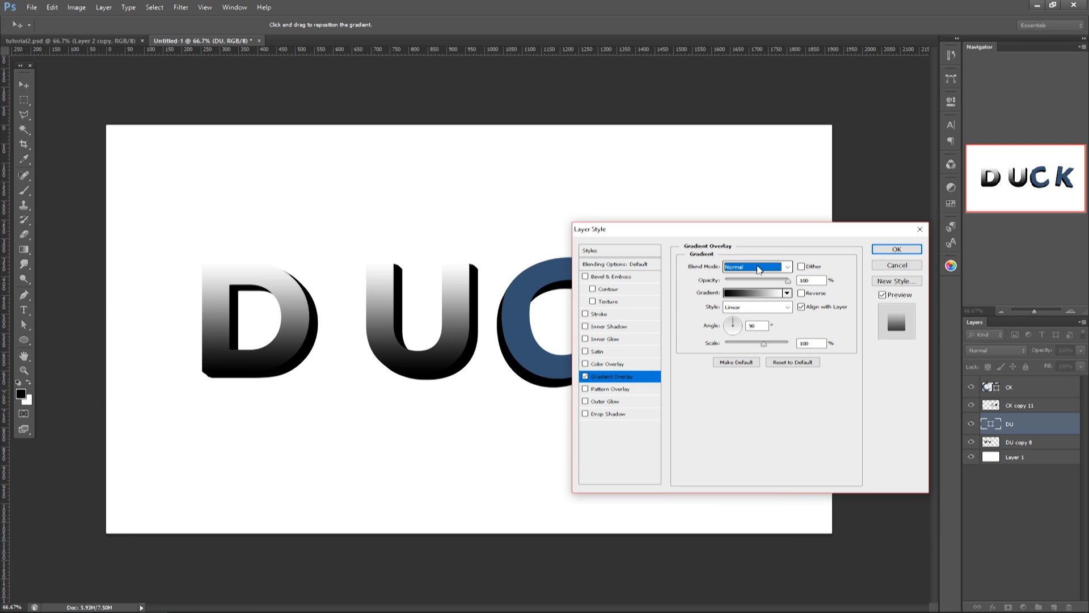
pyautogui.click(758, 268)
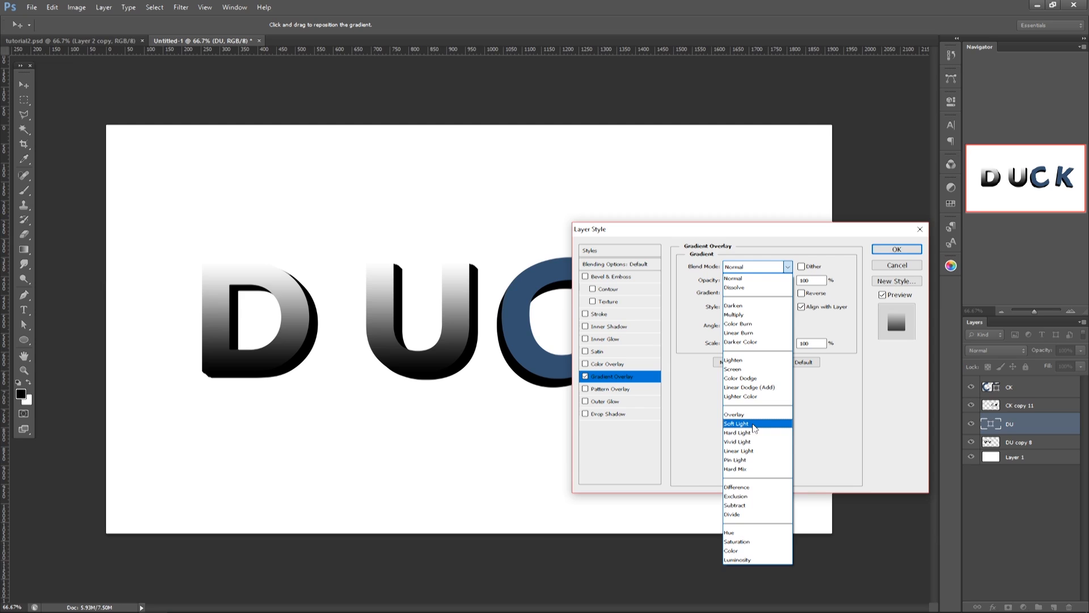
pyautogui.click(754, 427)
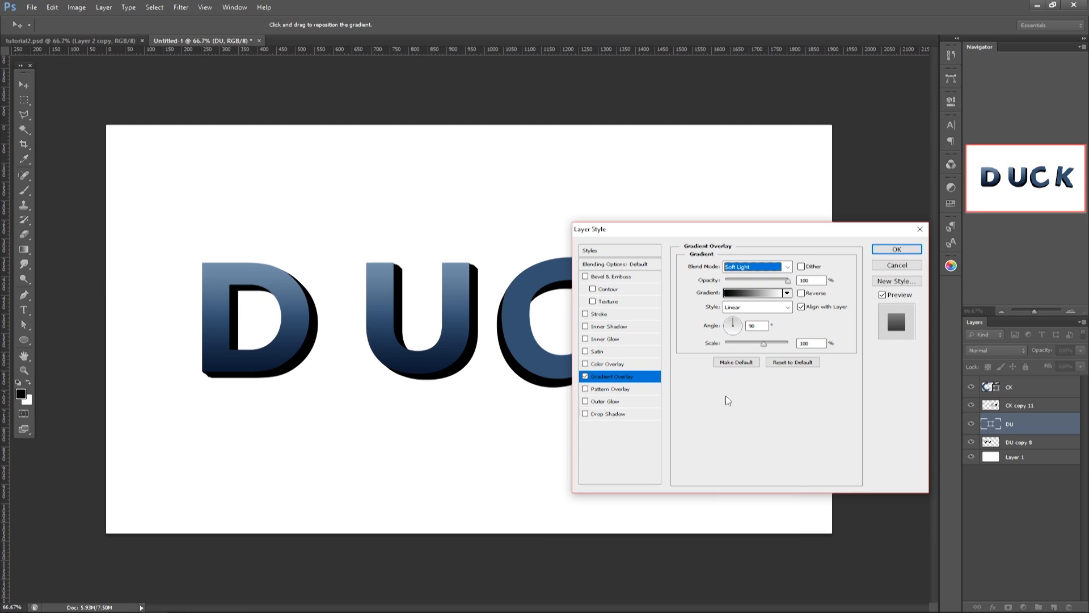
pyautogui.moveTo(788, 281)
pyautogui.mouseDown()
pyautogui.moveTo(736, 289)
pyautogui.moveTo(757, 289)
pyautogui.mouseUp()
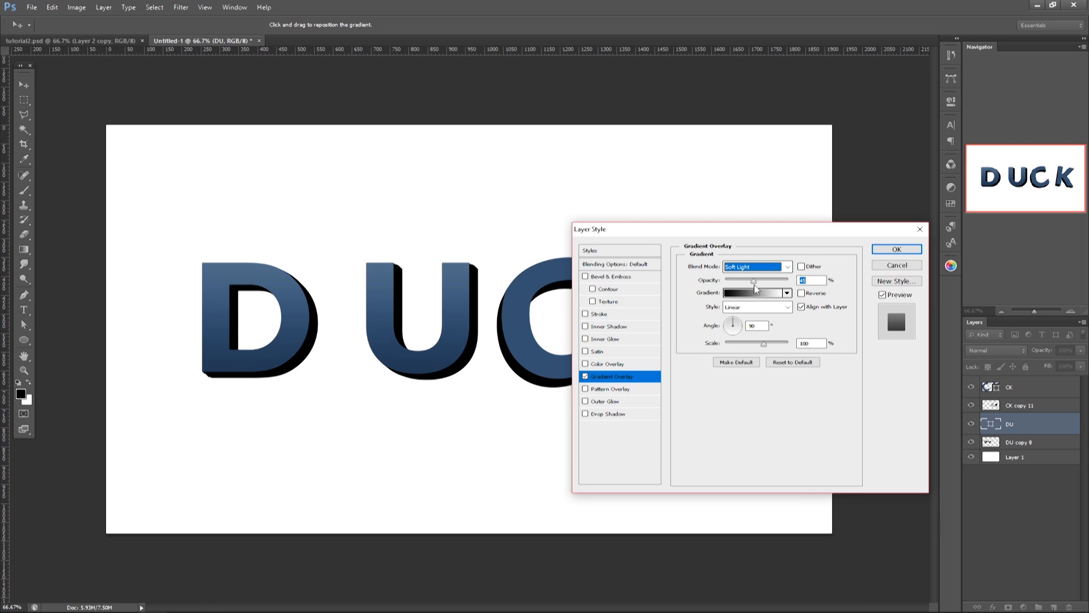
# Step: Add a Stroke effect to the DU layer with Inside position and a size of 2 px
pyautogui.click(606, 318)
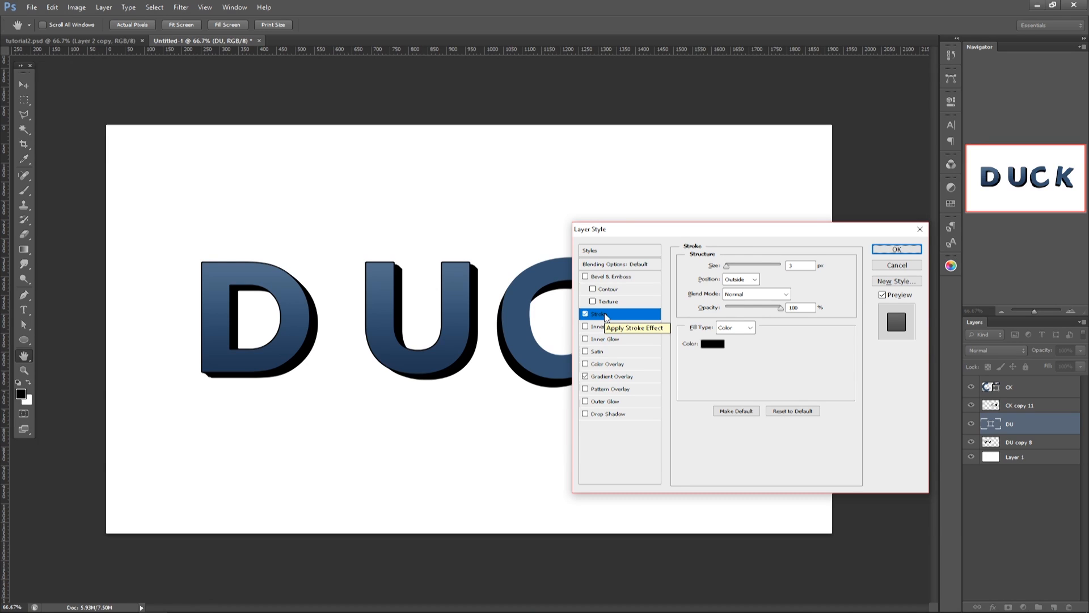
pyautogui.click(737, 280)
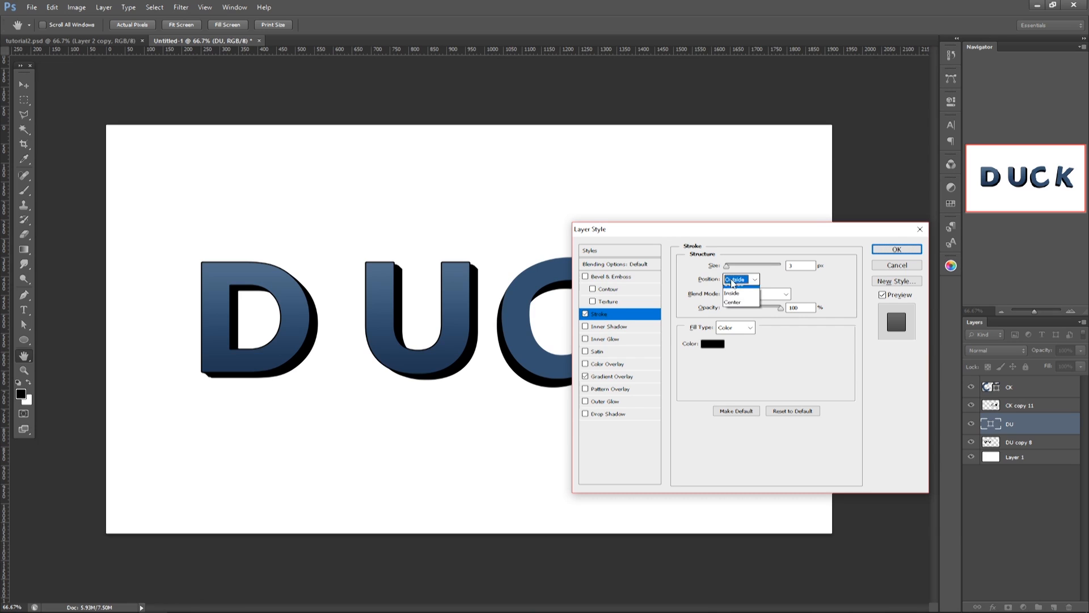
pyautogui.click(735, 300)
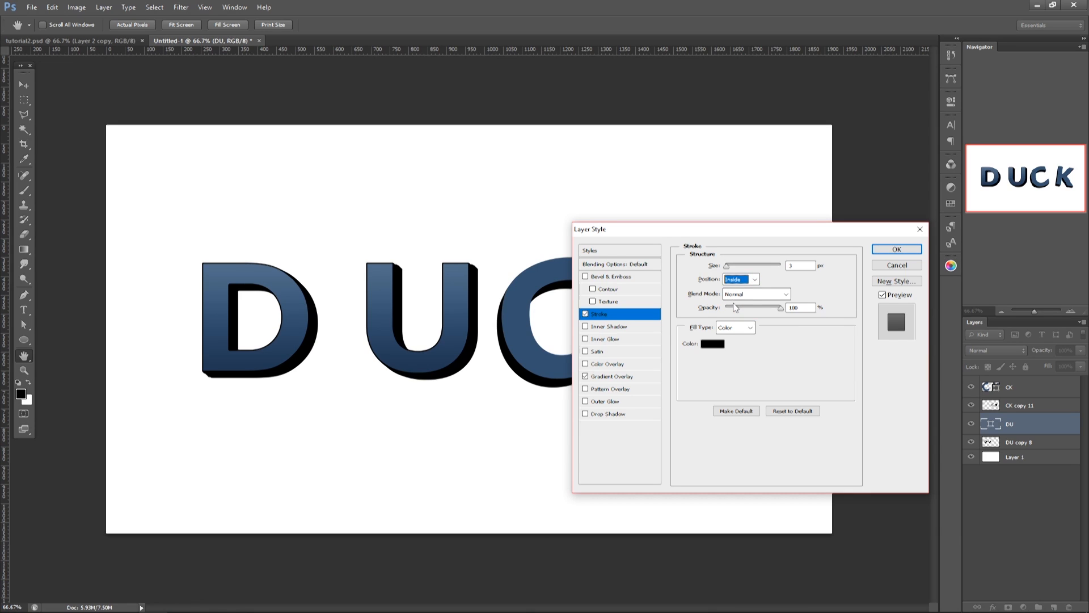
pyautogui.hotkey('ctrl', '+')
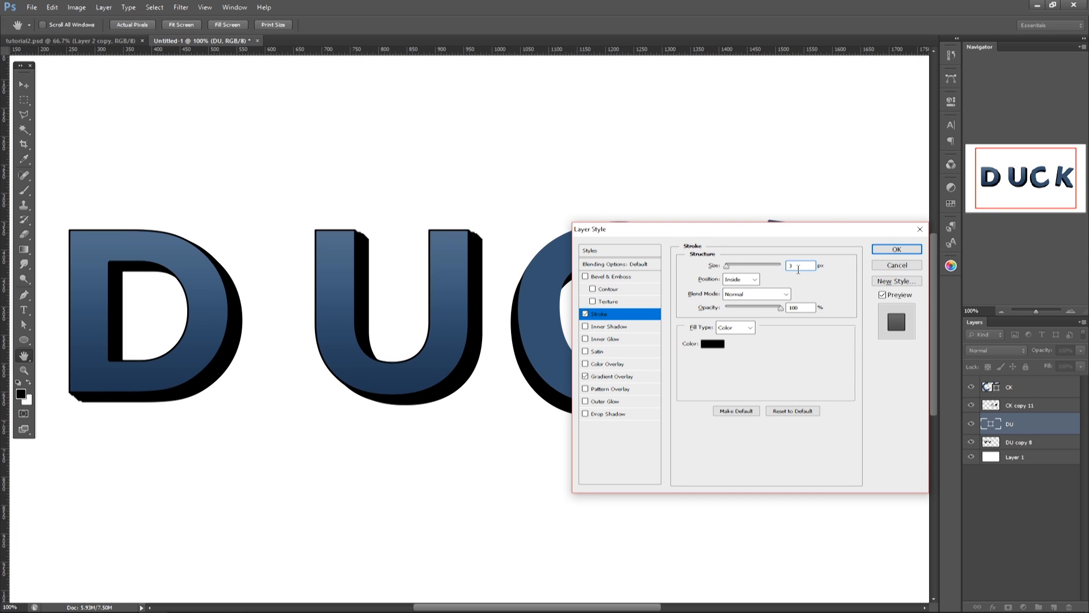
pyautogui.click(789, 265)
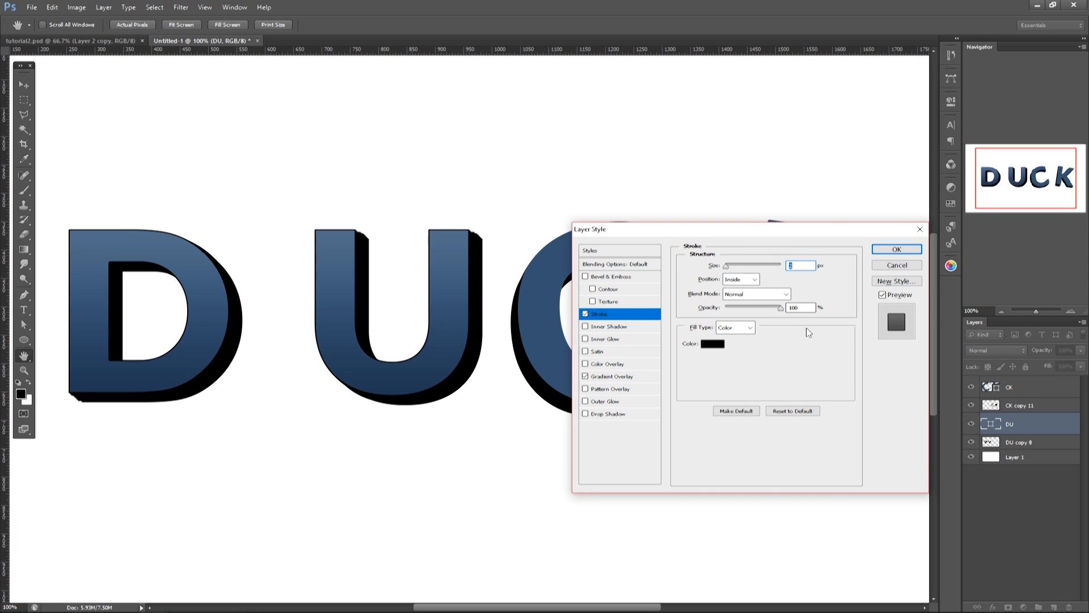
# Step: Set the DU layer's stroke color to light blue 5398bc
pyautogui.click(713, 344)
pyautogui.click(715, 401)
pyautogui.click(662, 386)
pyautogui.click(716, 405)
pyautogui.moveTo(716, 406); pyautogui.dragTo(716, 408)
pyautogui.moveTo(648, 363); pyautogui.dragTo(636, 381)
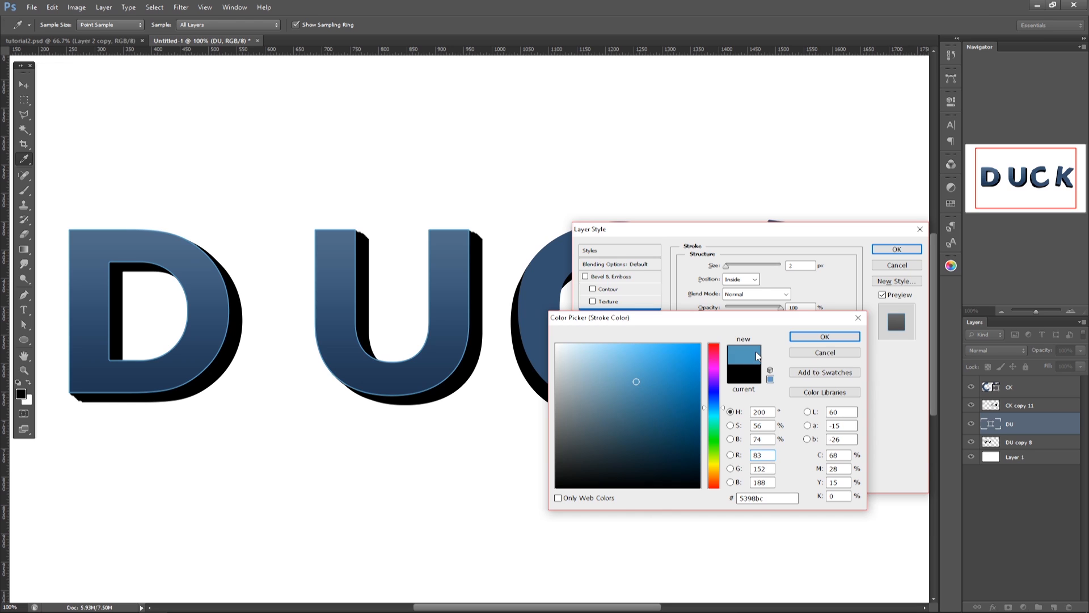
pyautogui.click(825, 336)
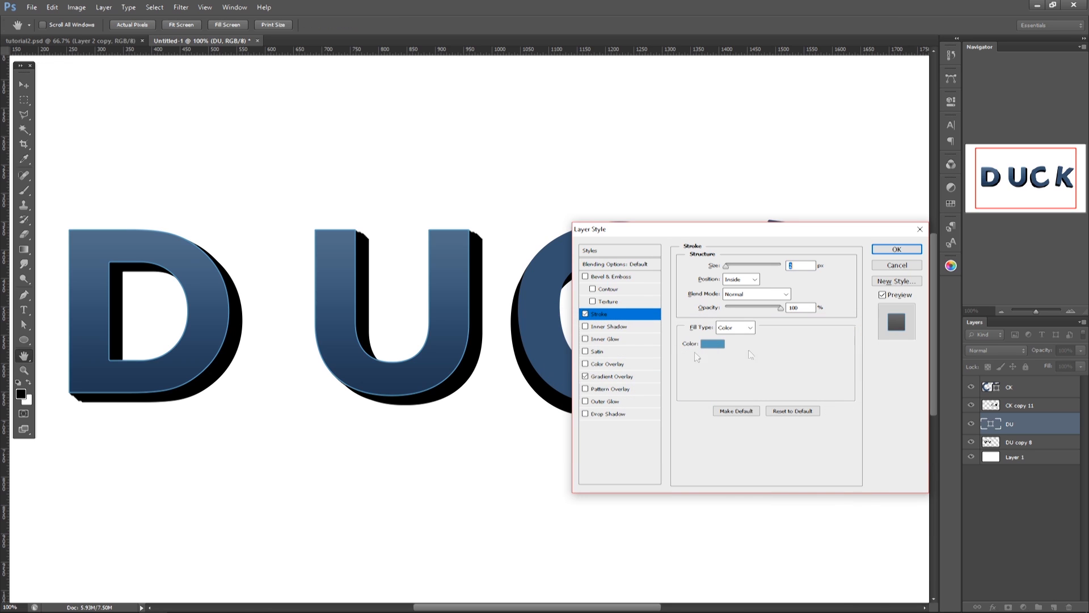
# Step: Add a Multiply Inner Shadow to the DU layer at 95% opacity with global light off and its own angle, and apply the style
pyautogui.click(611, 328)
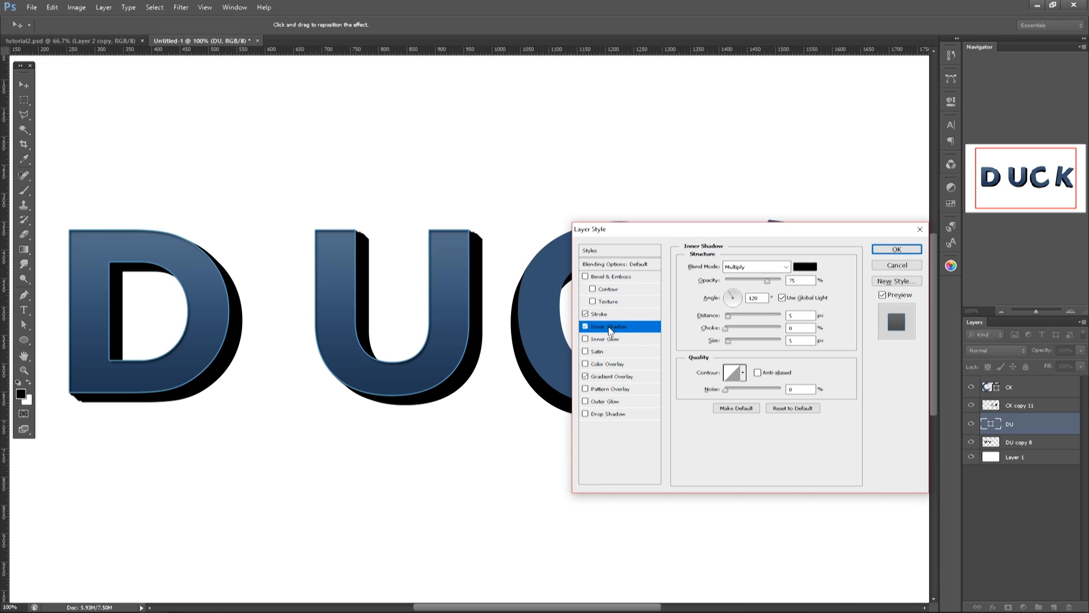
pyautogui.click(797, 302)
pyautogui.moveTo(731, 292); pyautogui.dragTo(733, 296)
pyautogui.click(729, 292)
pyautogui.moveTo(733, 296); pyautogui.dragTo(731, 296)
pyautogui.click(904, 249)
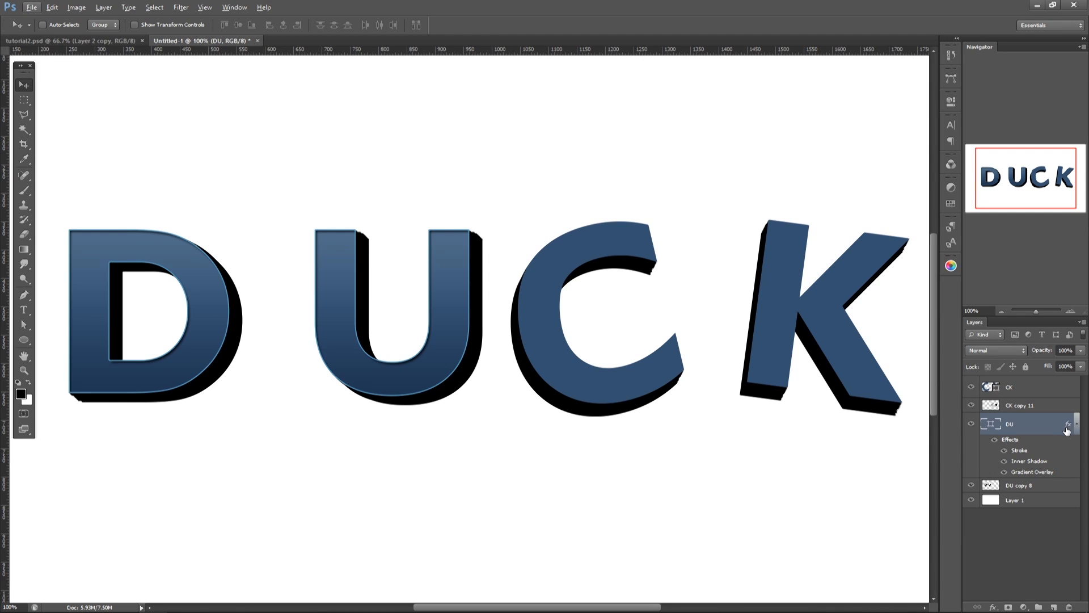
# Step: Copy the DU layer's effects onto the CK layer and re-aim the CK Inner Shadow's light angle toward the upper right
pyautogui.moveTo(1068, 426); pyautogui.dragTo(1065, 391)
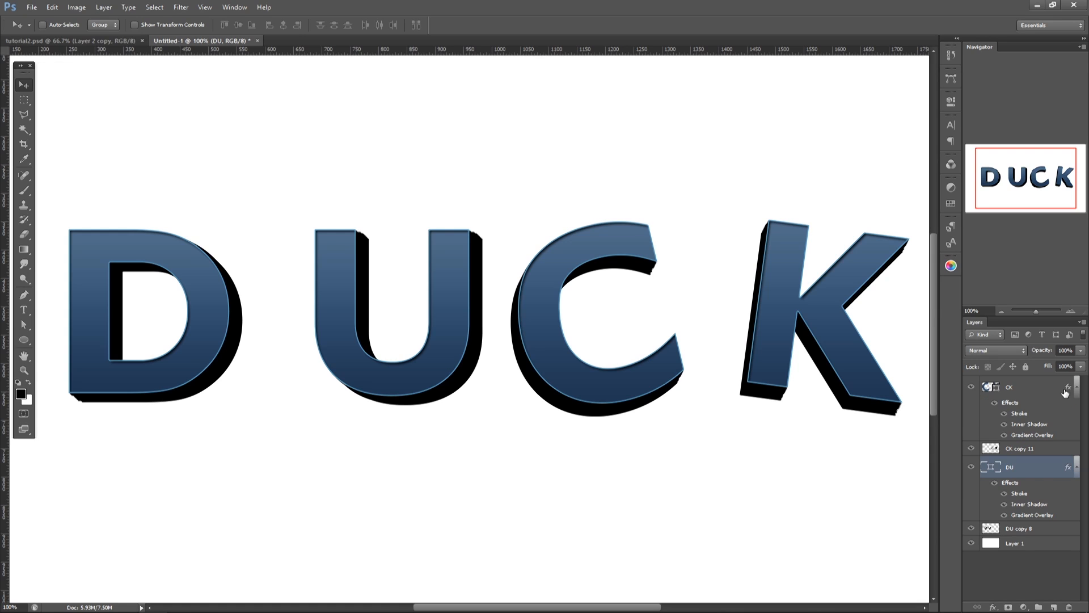
pyautogui.rightClick(1013, 391)
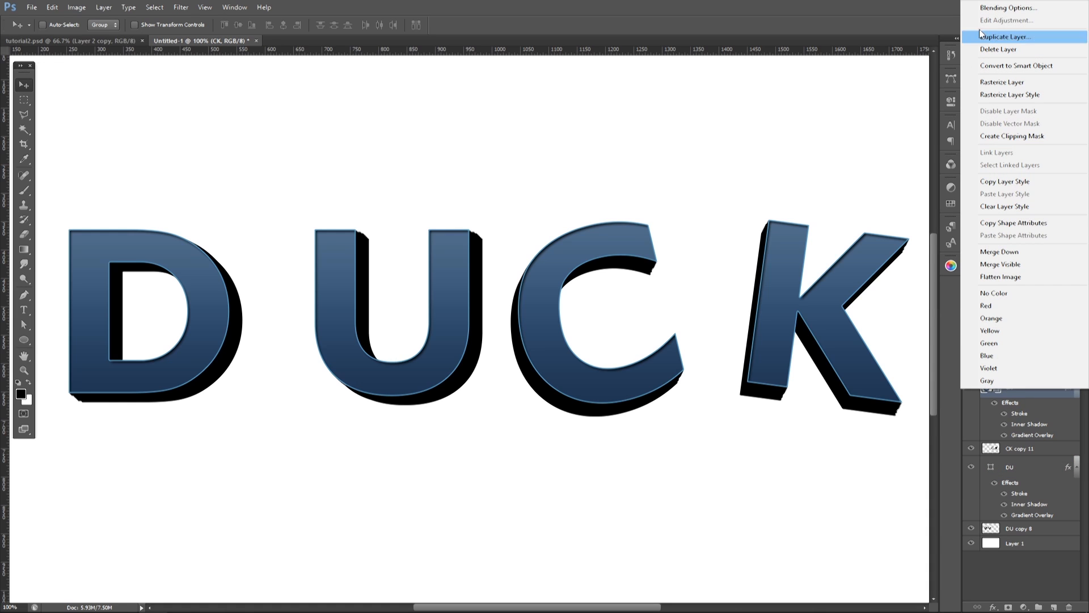
pyautogui.click(989, 10)
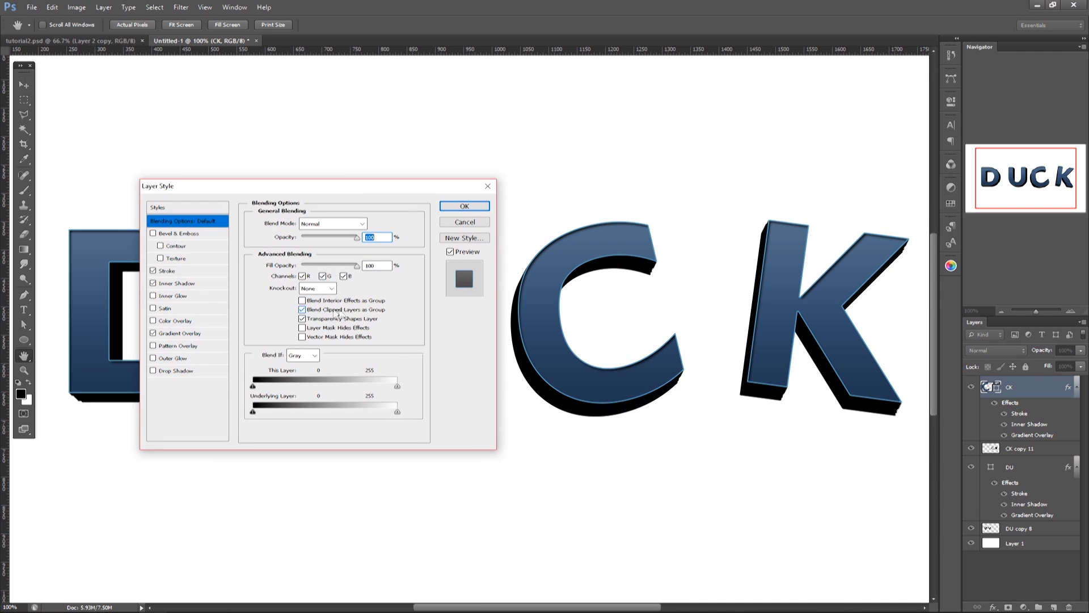
pyautogui.click(171, 283)
pyautogui.click(309, 251)
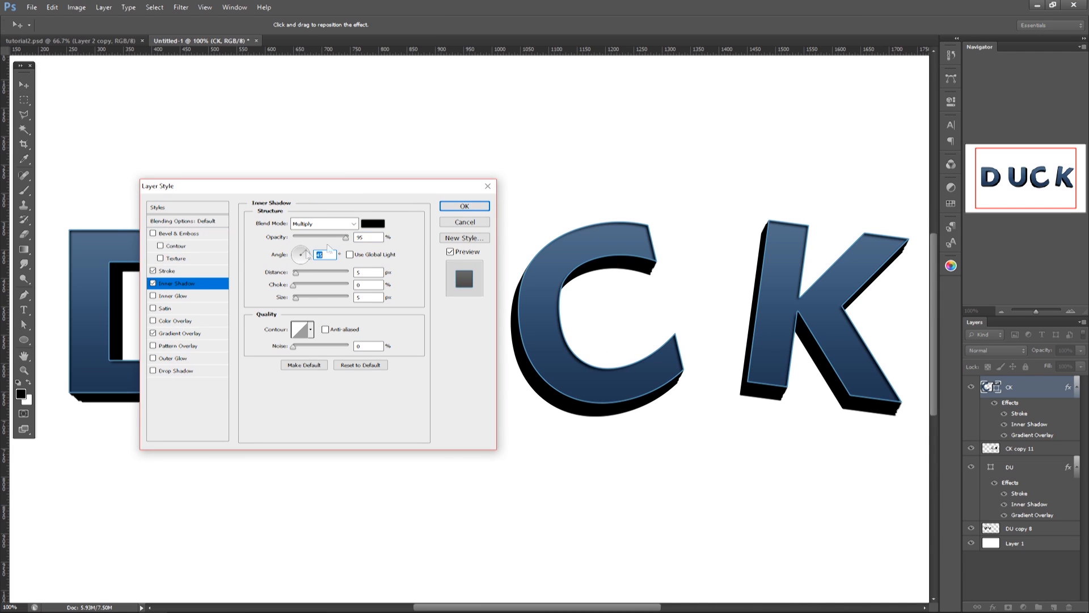
pyautogui.press('Return')
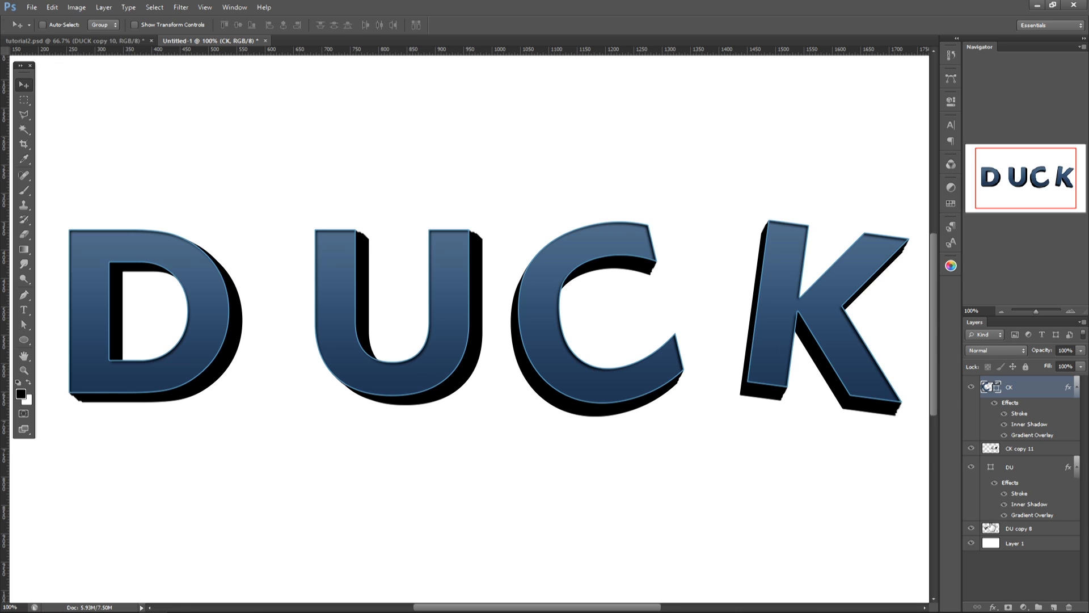
# Step: Open the blending options of the DU copy 8 extrusion layer and enable a Gradient Overlay
pyautogui.click(1020, 534)
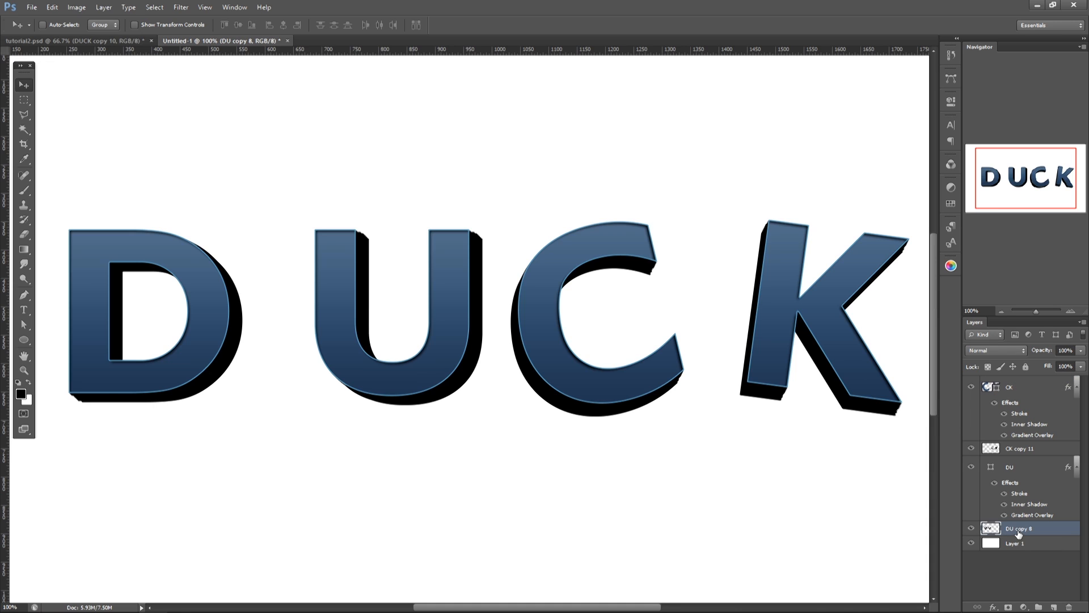
pyautogui.rightClick(1018, 532)
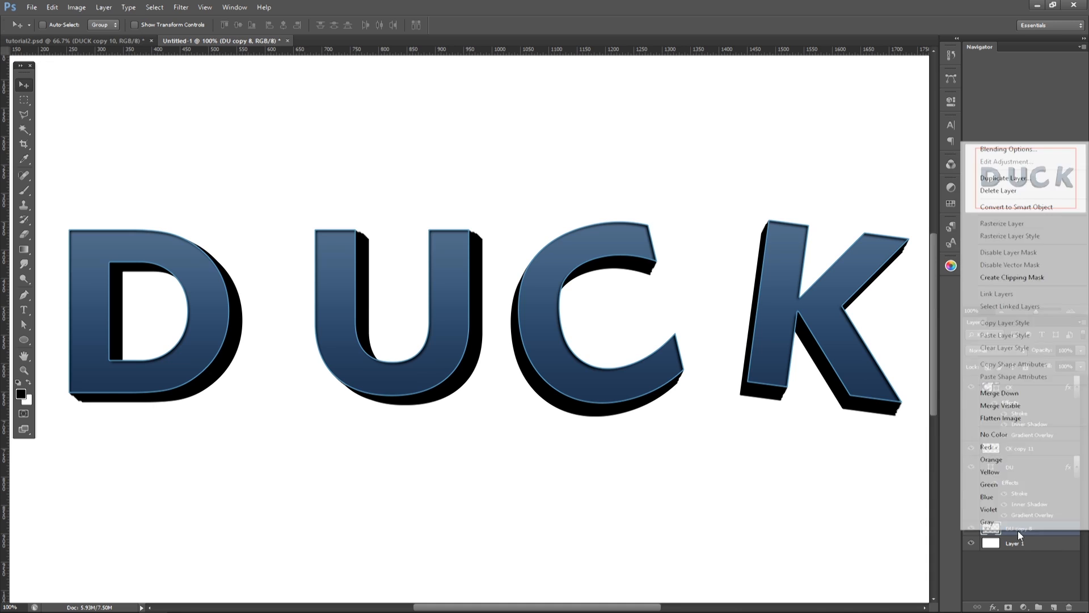
pyautogui.click(1003, 150)
pyautogui.moveTo(326, 190); pyautogui.dragTo(733, 208)
pyautogui.click(565, 349)
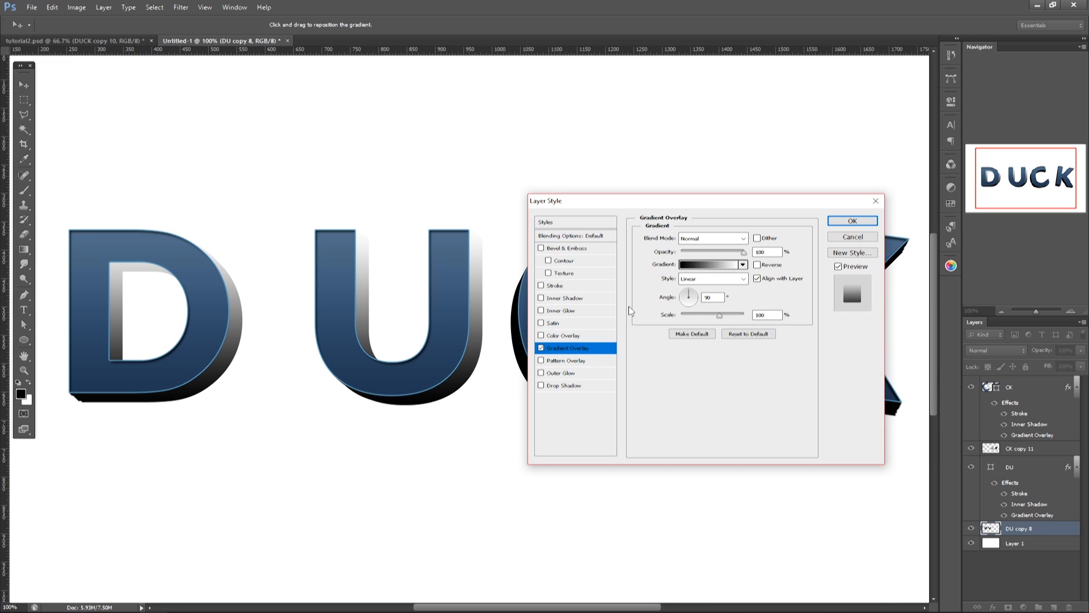
# Step: Add four black color stops to the overlay gradient, spread from about 22% to 84%
pyautogui.click(707, 265)
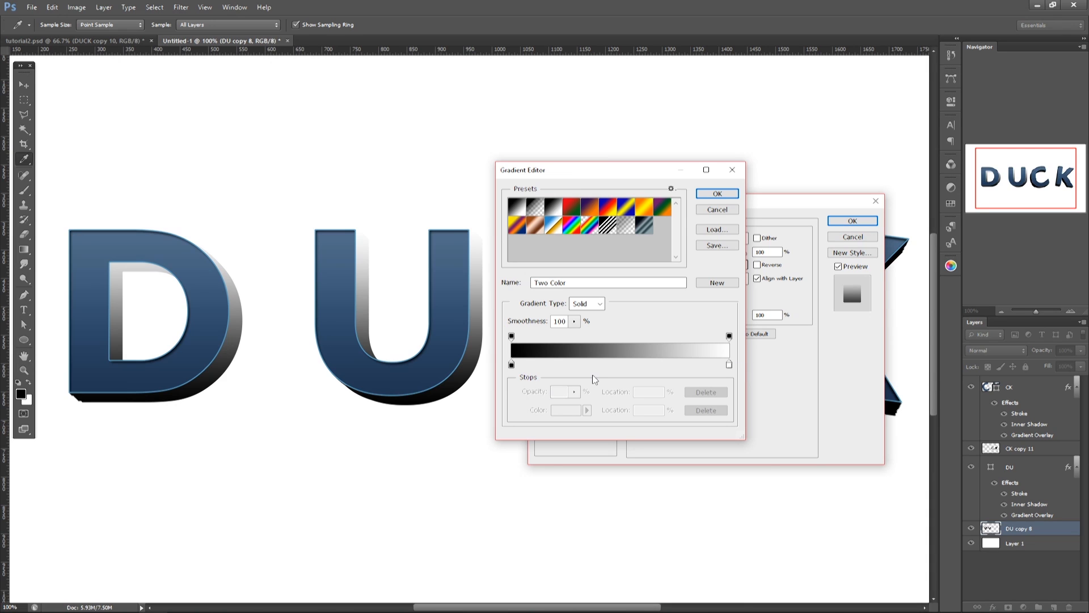
pyautogui.click(559, 367)
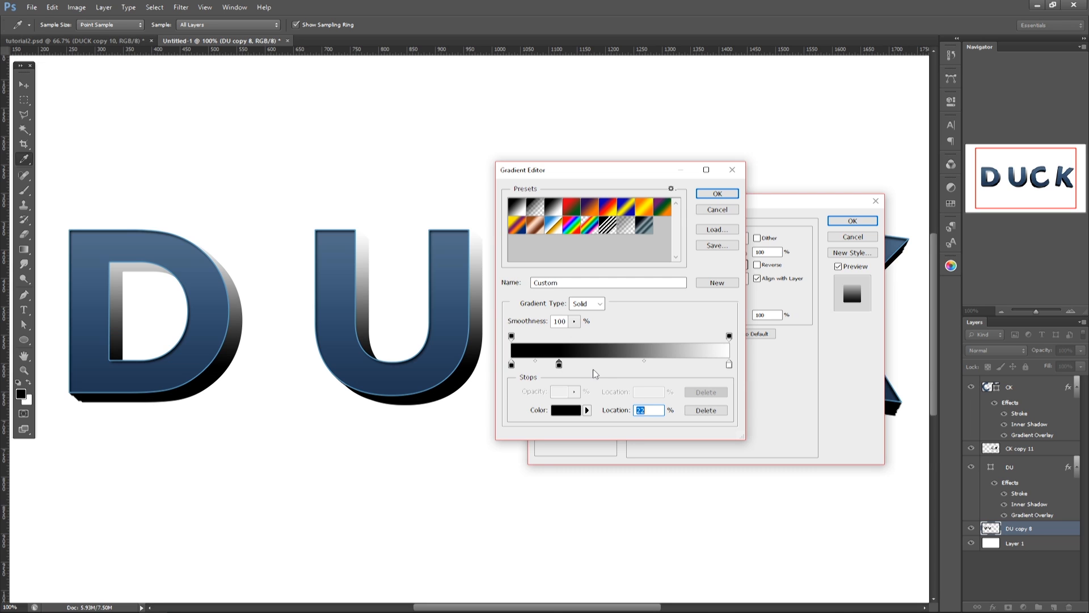
pyautogui.click(621, 367)
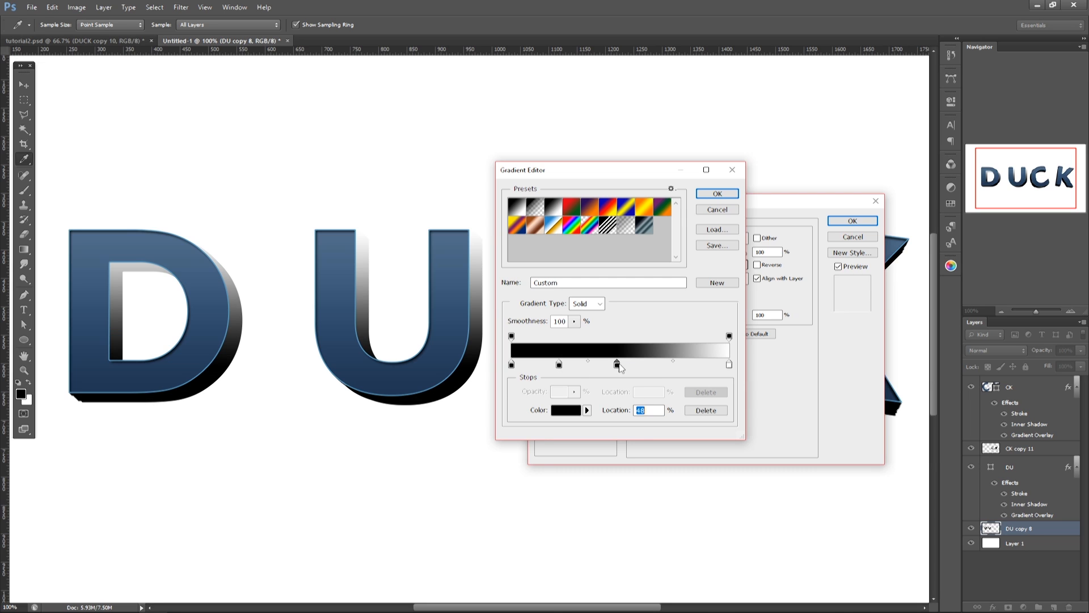
pyautogui.click(663, 367)
pyautogui.click(694, 366)
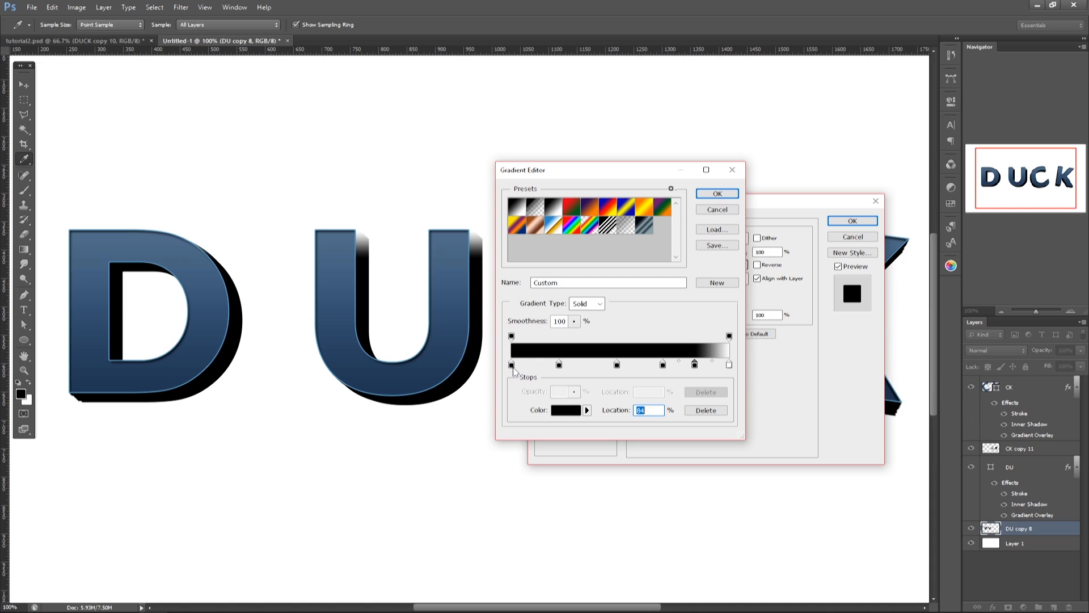
# Step: Recolor the gradient's first stop very dark navy, 0a1722
pyautogui.doubleClick(512, 366)
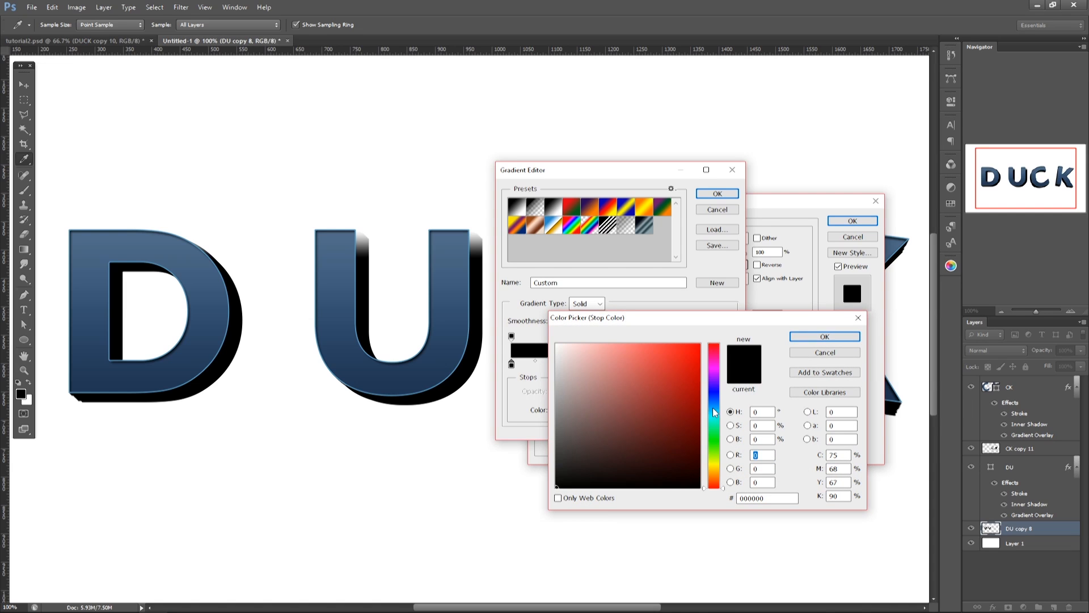
pyautogui.click(714, 396)
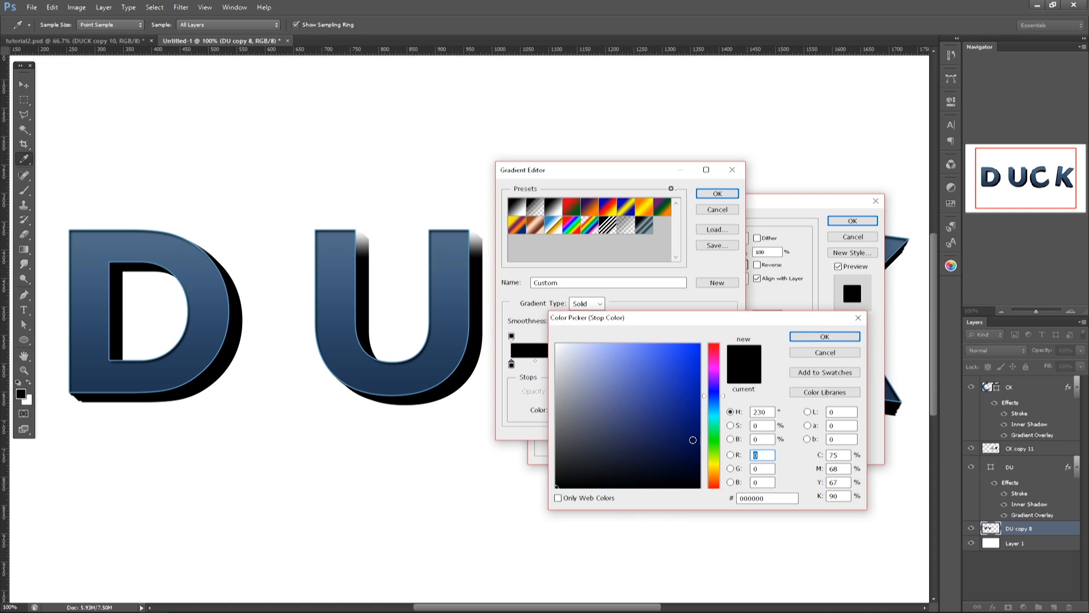
pyautogui.moveTo(715, 397); pyautogui.dragTo(715, 405)
pyautogui.click(657, 469)
pyautogui.moveTo(657, 470); pyautogui.dragTo(658, 469)
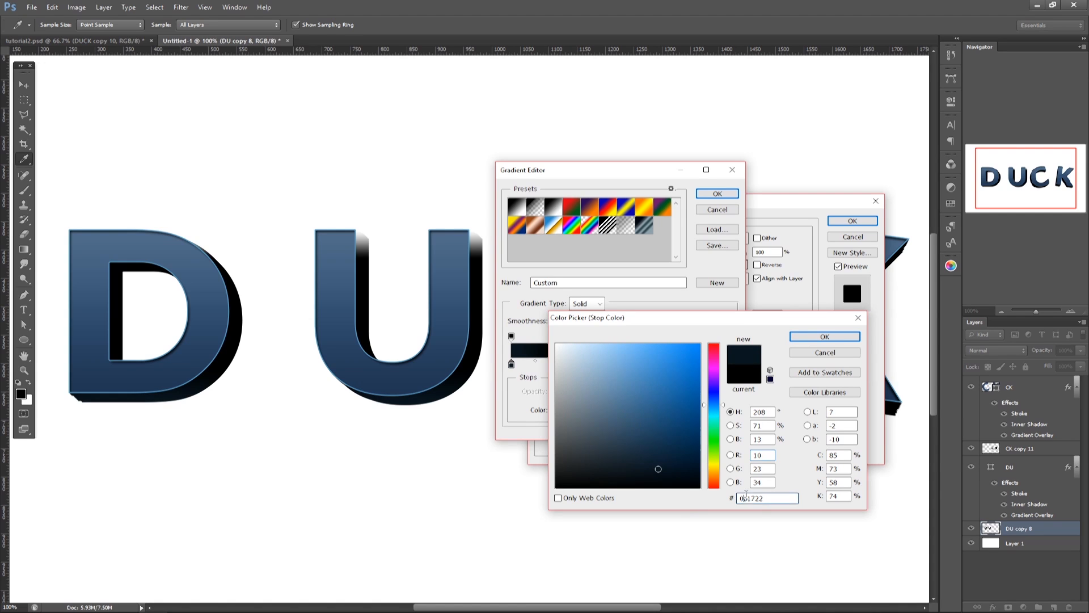
pyautogui.click(815, 338)
# Step: Recolor the gradient's second stop slate blue and the middle stop near 48% dark blue
pyautogui.doubleClick(557, 367)
pyautogui.click(622, 453)
pyautogui.moveTo(622, 454)
pyautogui.mouseDown()
pyautogui.moveTo(621, 437)
pyautogui.moveTo(603, 437)
pyautogui.mouseUp()
pyautogui.click(826, 337)
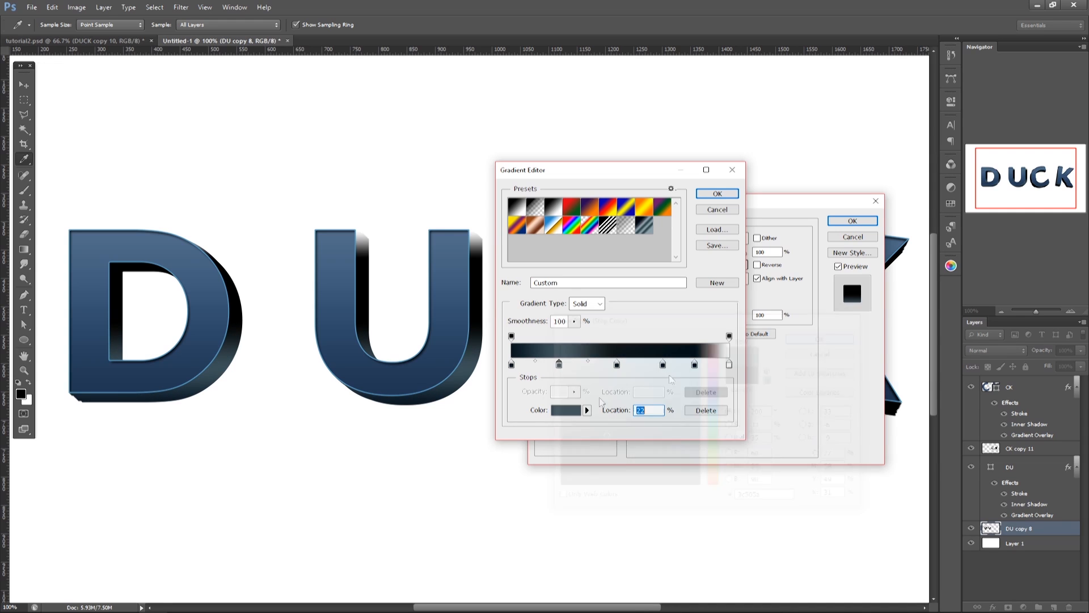
pyautogui.doubleClick(576, 368)
pyautogui.moveTo(652, 460); pyautogui.dragTo(647, 443)
pyautogui.click(808, 339)
# Step: Copy the second stop's color code into the fourth gradient stop and lighten that color
pyautogui.doubleClick(572, 369)
pyautogui.doubleClick(754, 499)
pyautogui.hotkey('ctrl', 'c')
pyautogui.click(817, 338)
pyautogui.doubleClick(662, 365)
pyautogui.doubleClick(754, 498)
pyautogui.hotkey('ctrl', 'v')
pyautogui.moveTo(603, 435); pyautogui.dragTo(596, 404)
pyautogui.click(817, 338)
# Step: Paste the copied slate blue color into the fifth and last gradient stops and accept the gradient
pyautogui.doubleClick(695, 365)
pyautogui.doubleClick(753, 499)
pyautogui.hotkey('ctrl', 'v')
pyautogui.click(818, 337)
pyautogui.doubleClick(729, 365)
pyautogui.doubleClick(754, 498)
pyautogui.hotkey('ctrl', 'v')
pyautogui.click(818, 338)
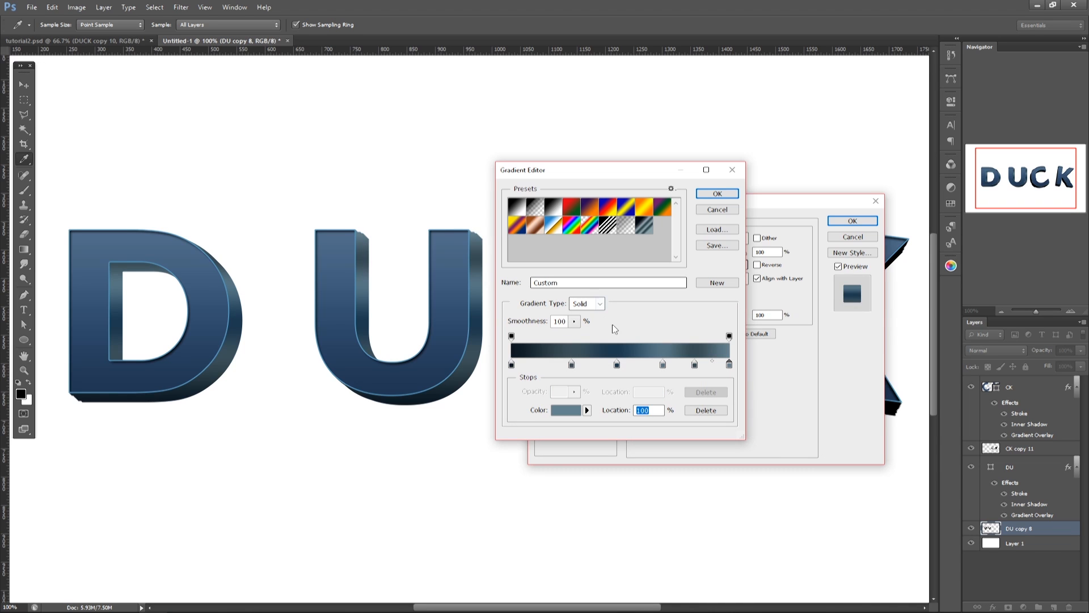
pyautogui.click(721, 195)
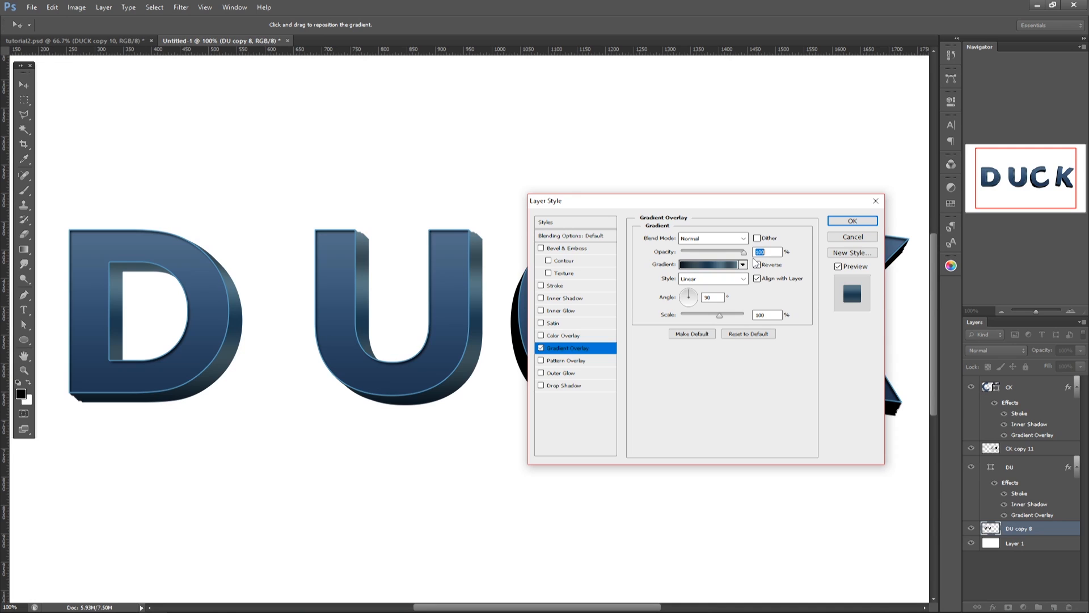
# Step: Try Hard Light as the Gradient Overlay's blend mode, return it to Normal and apply the style to DU copy 8
pyautogui.hotkey('shift', 'Tab')
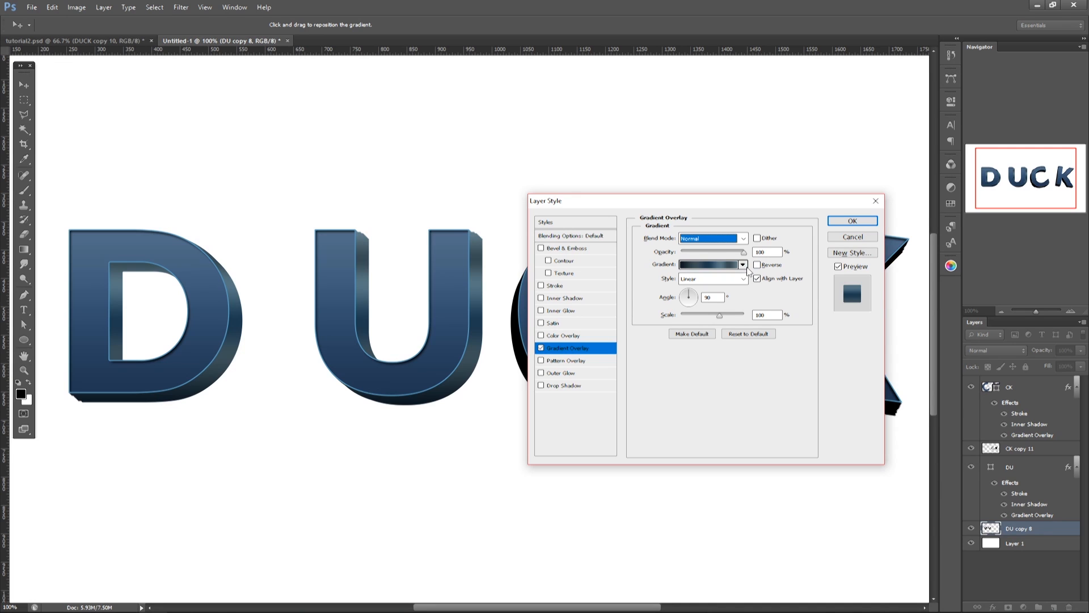
pyautogui.click(744, 238)
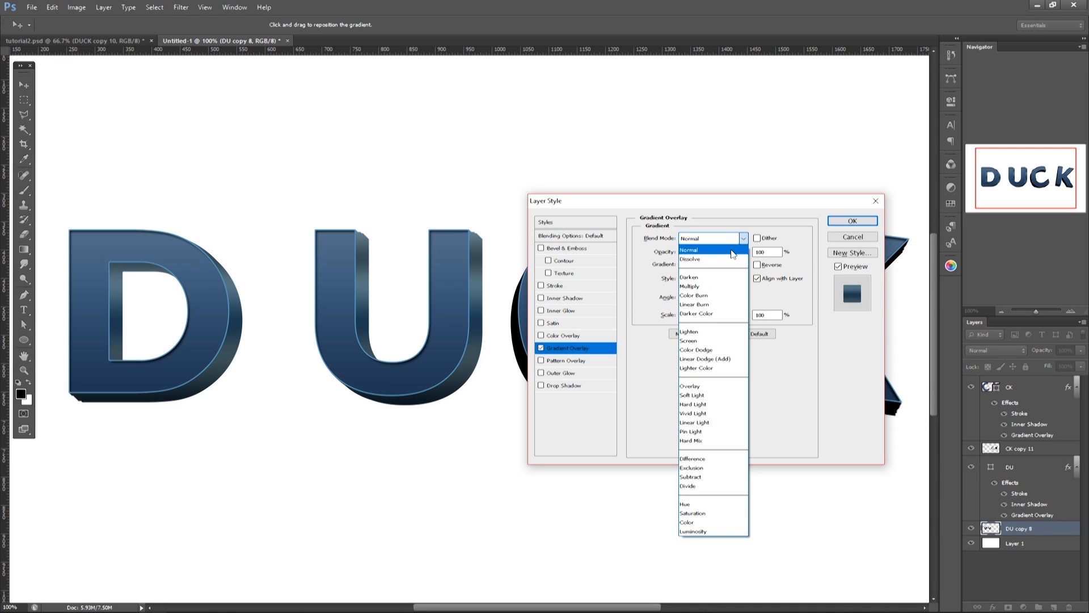
pyautogui.click(704, 404)
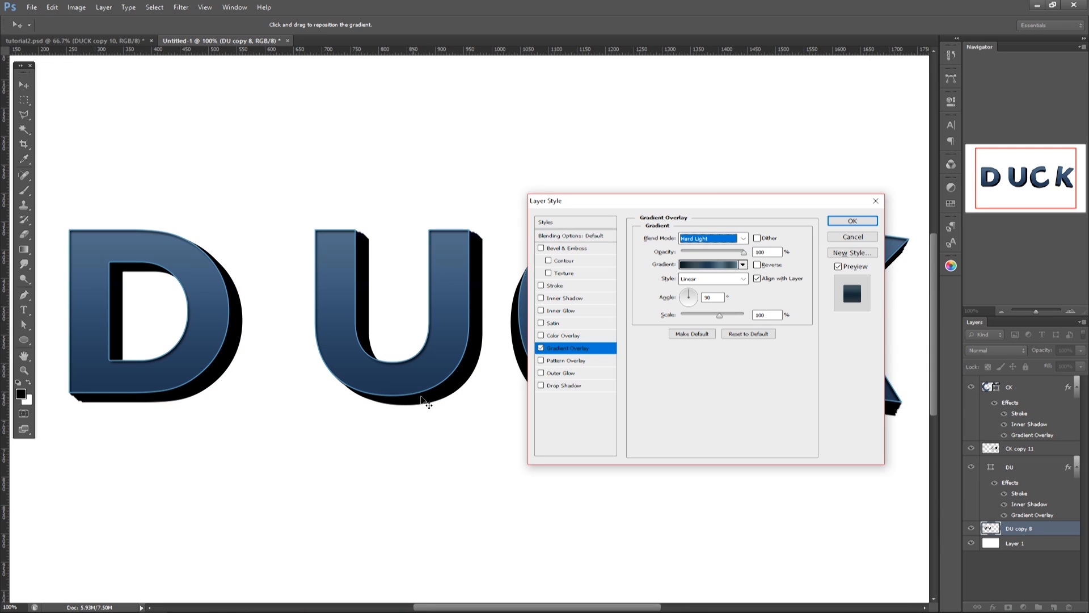
pyautogui.click(716, 239)
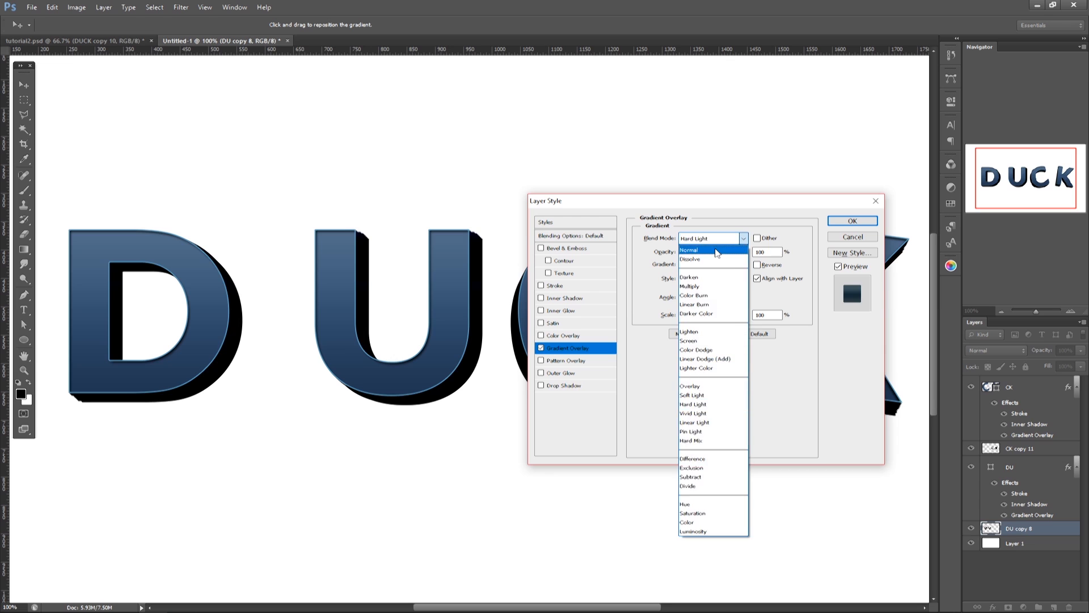
pyautogui.click(717, 250)
pyautogui.click(861, 220)
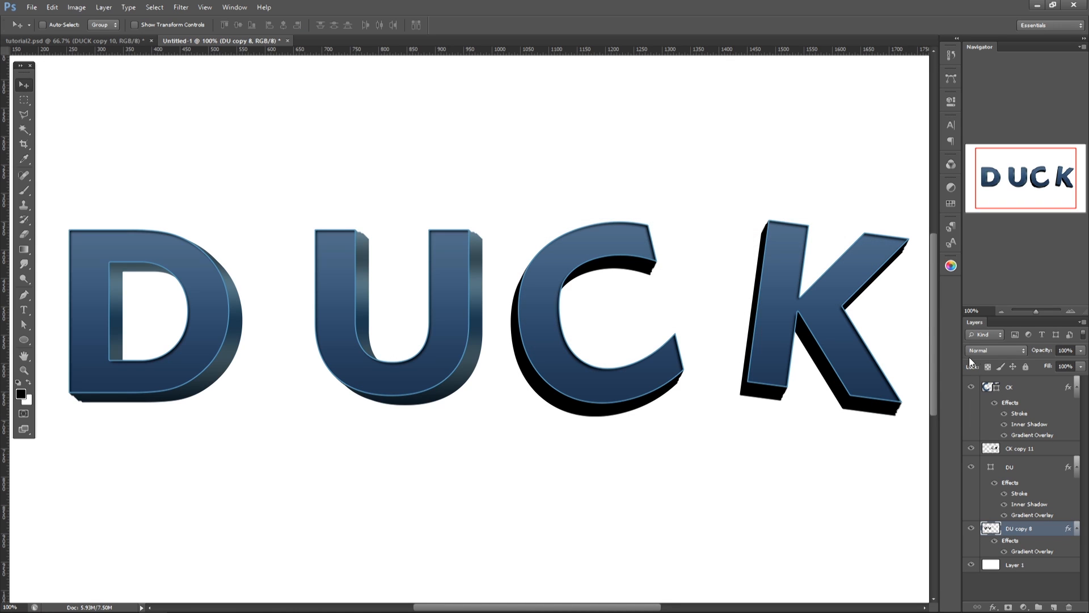
# Step: Lock the transparent pixels of the DU copy 8 layer and hide its layer effects
pyautogui.click(988, 368)
pyautogui.click(994, 543)
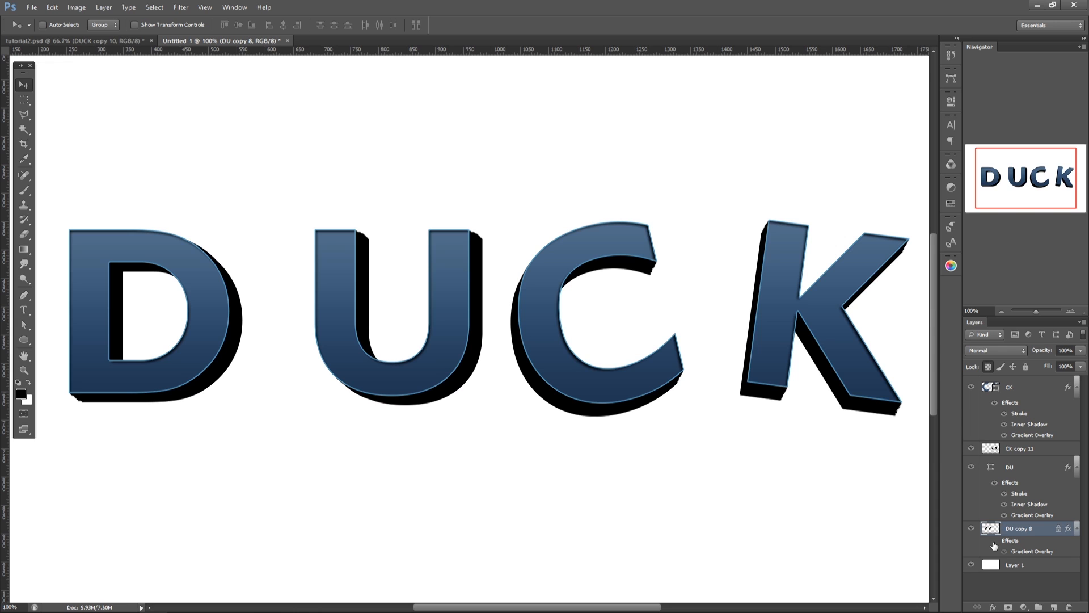
# Step: Set the foreground color to slate gray-blue 6f808f and fill the opaque pixels of DU copy 8 with it
pyautogui.click(24, 395)
pyautogui.click(717, 404)
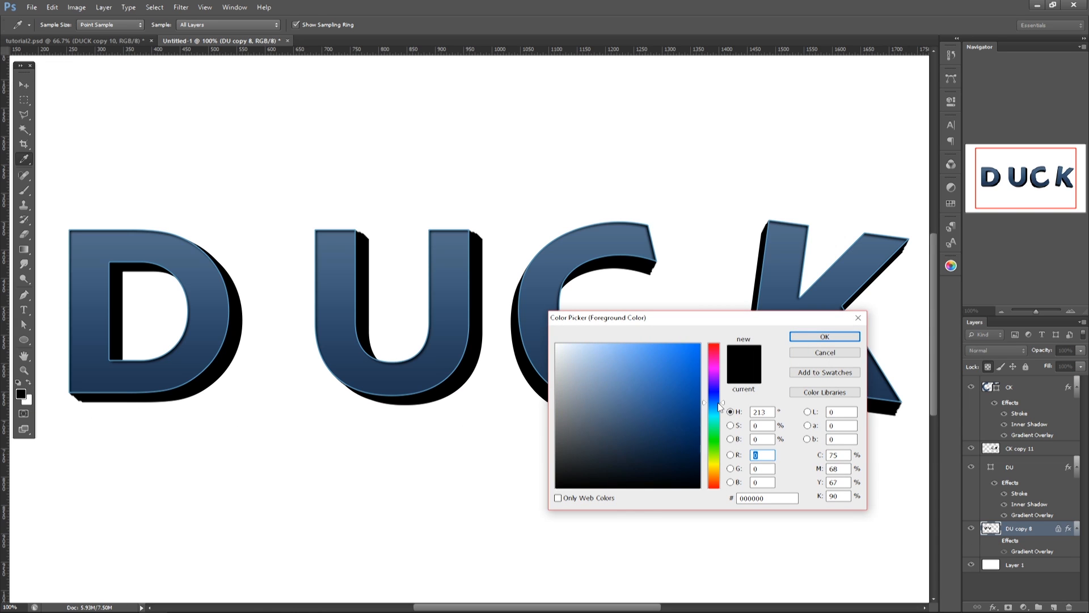
pyautogui.moveTo(596, 465)
pyautogui.mouseDown()
pyautogui.moveTo(611, 435)
pyautogui.moveTo(600, 433)
pyautogui.mouseUp()
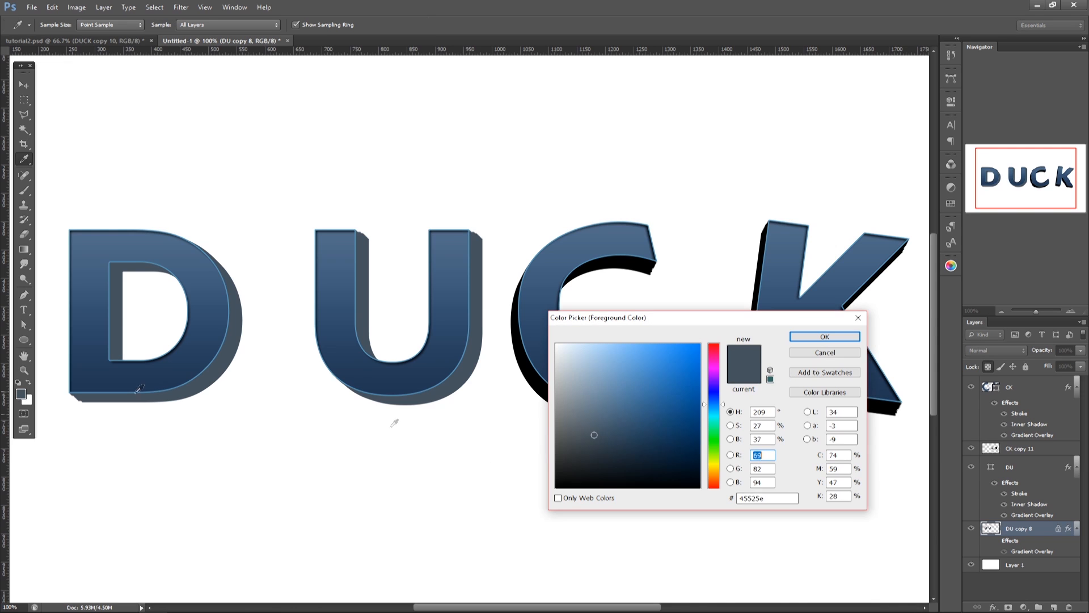
pyautogui.moveTo(594, 435); pyautogui.dragTo(587, 406)
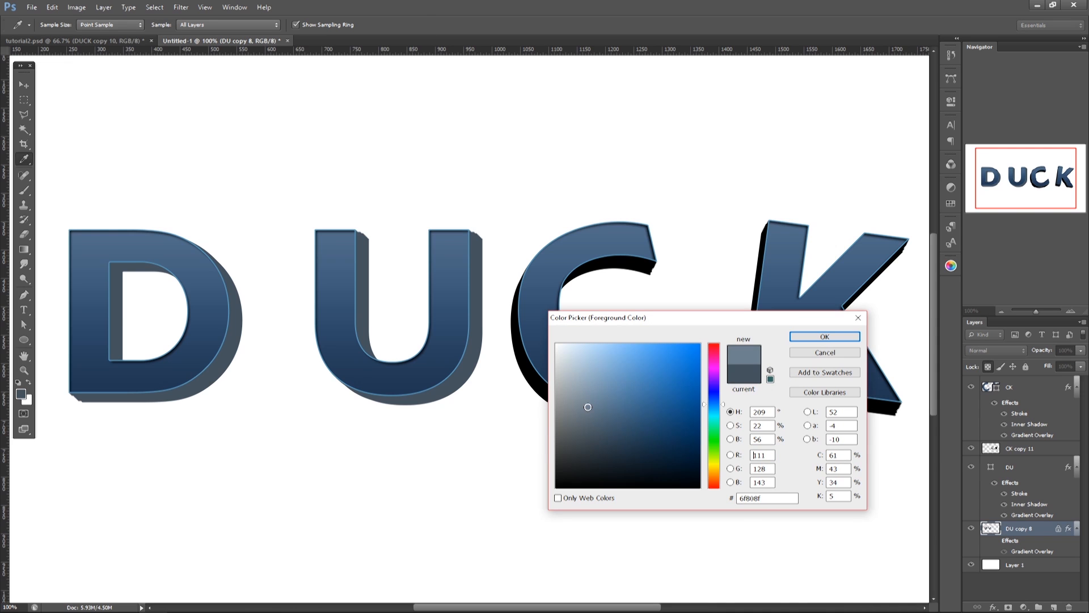
pyautogui.click(825, 337)
pyautogui.hotkey('alt', 'BackSpace')
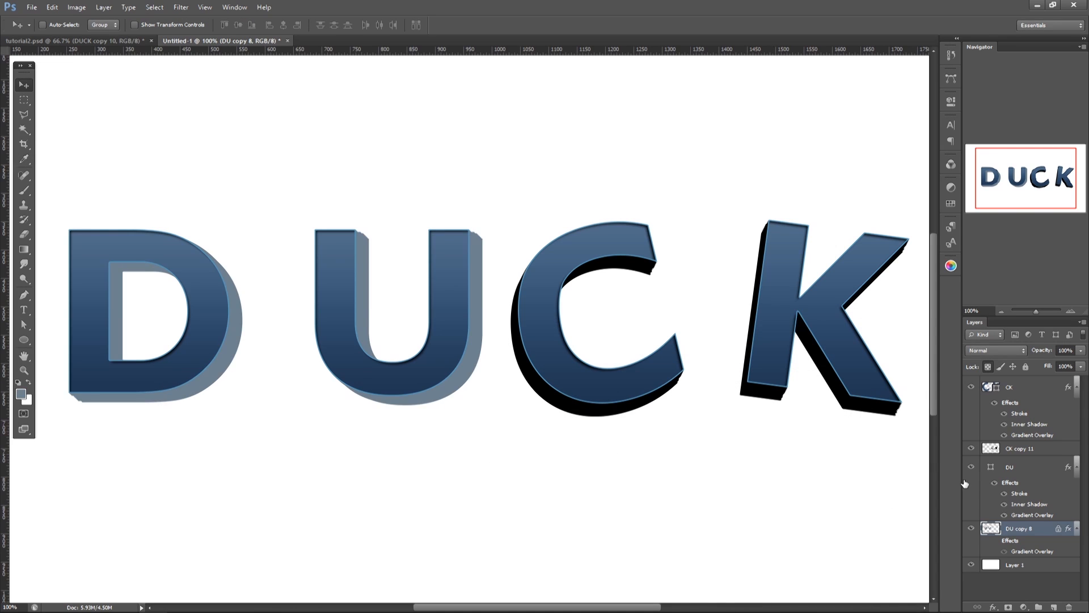
# Step: Show DU copy 8's layer effects again and set its Gradient Overlay blend mode to Hard Light
pyautogui.click(1000, 550)
pyautogui.rightClick(1009, 531)
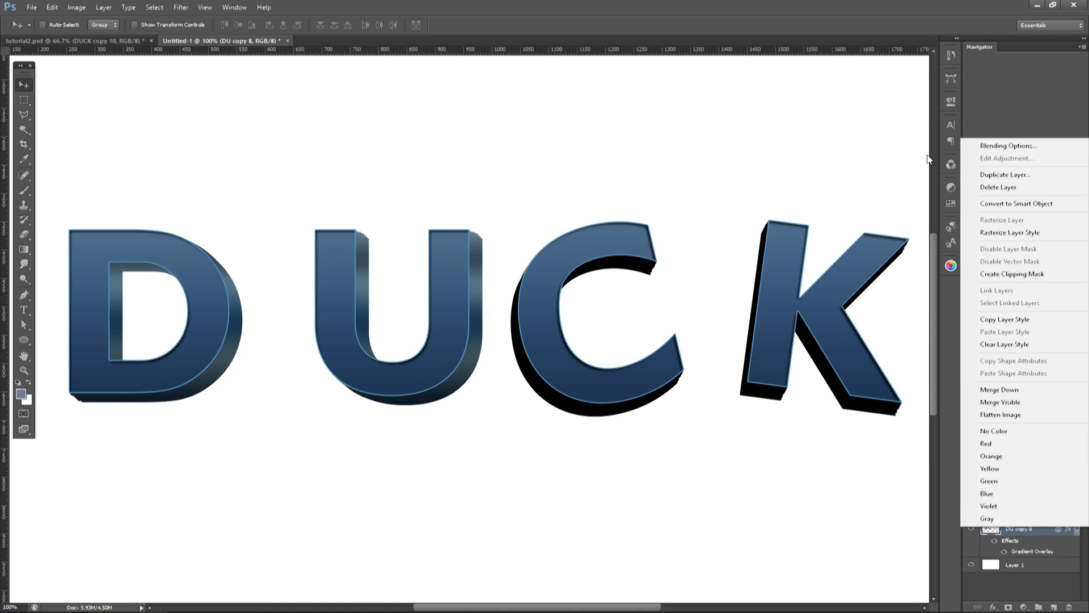
pyautogui.click(993, 147)
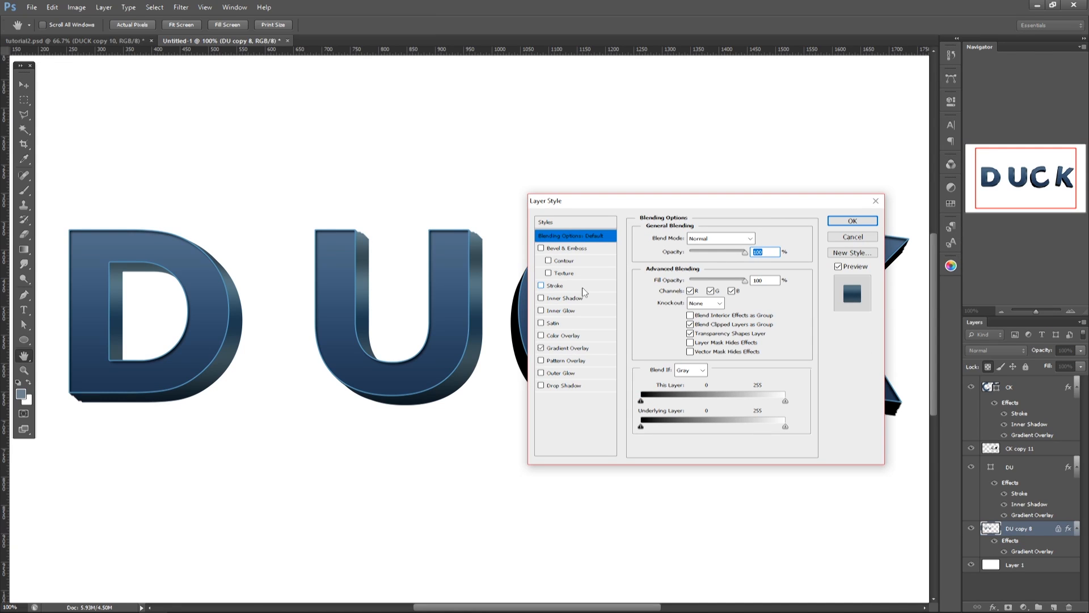
pyautogui.click(583, 351)
pyautogui.click(713, 238)
pyautogui.click(703, 397)
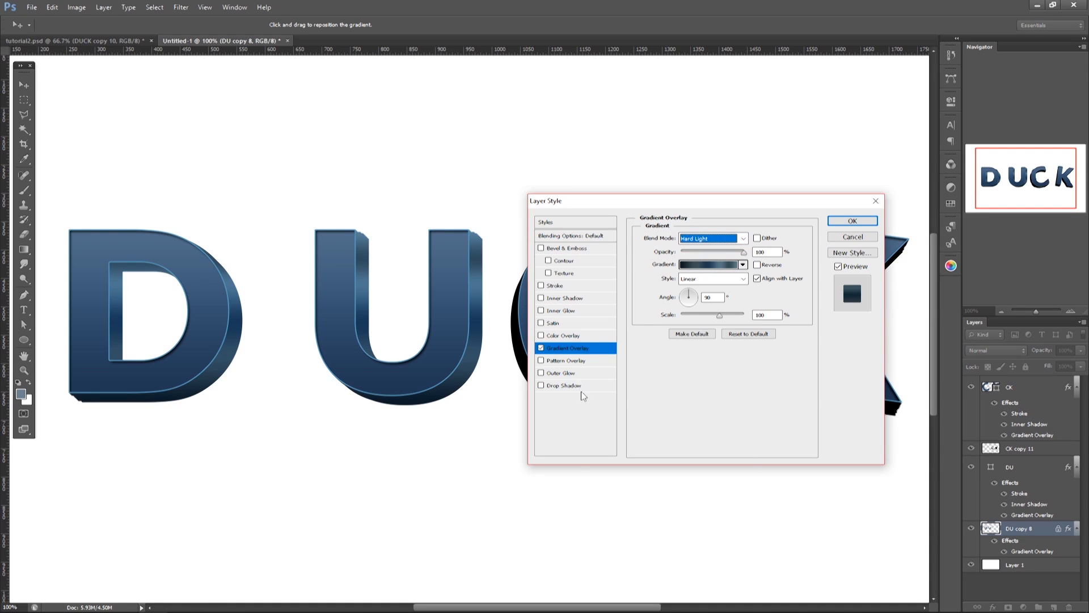
# Step: Add a 3 px outside Stroke to DU copy 8 in dark slate blue 344355
pyautogui.click(566, 286)
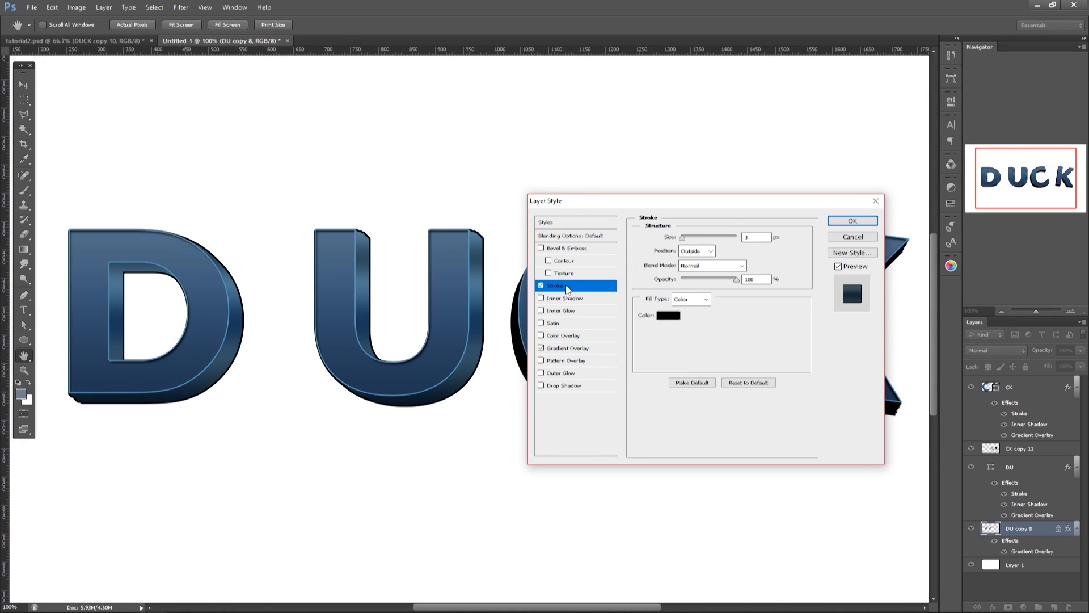
pyautogui.click(671, 316)
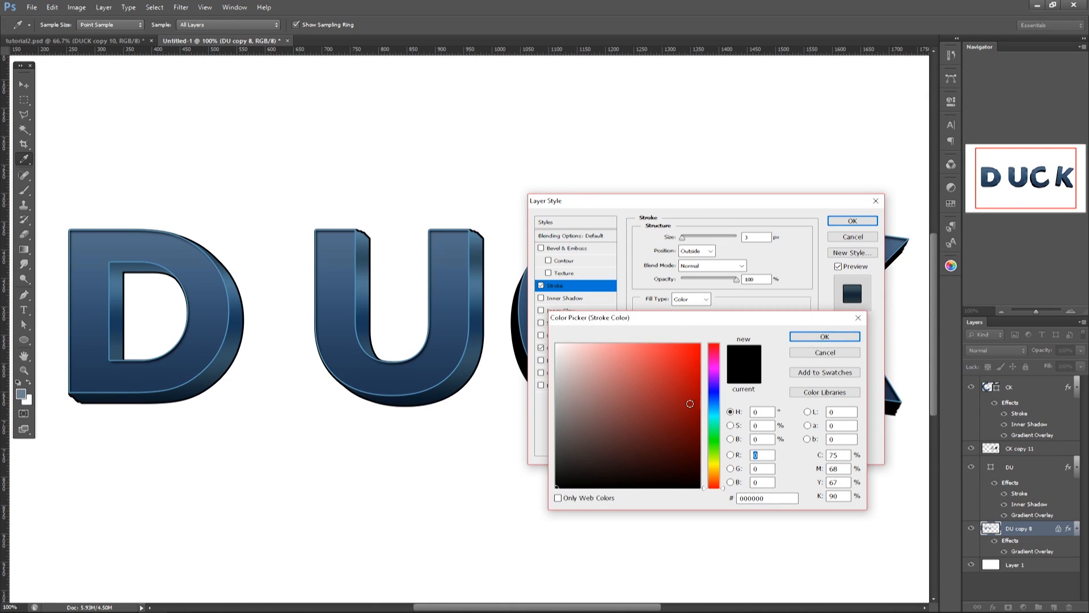
pyautogui.click(713, 402)
pyautogui.moveTo(639, 430)
pyautogui.mouseDown()
pyautogui.moveTo(618, 449)
pyautogui.moveTo(645, 457)
pyautogui.moveTo(611, 440)
pyautogui.mouseUp()
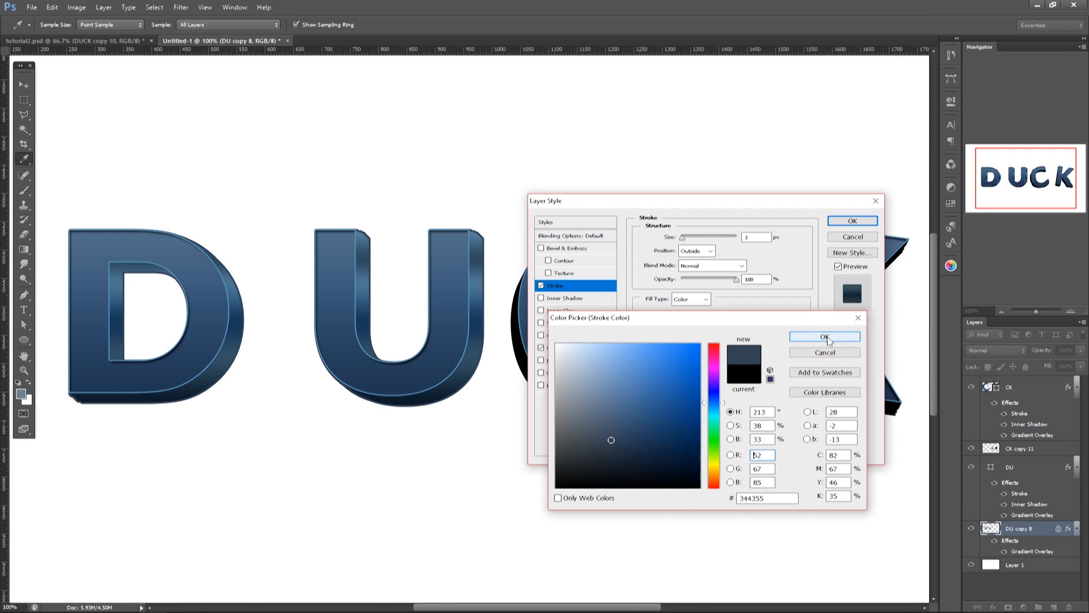
pyautogui.click(827, 338)
# Step: Add an Inner Shadow without global light at angle 66°, opacity 35% and distance 3 px, and apply the style to DU copy 8
pyautogui.click(561, 299)
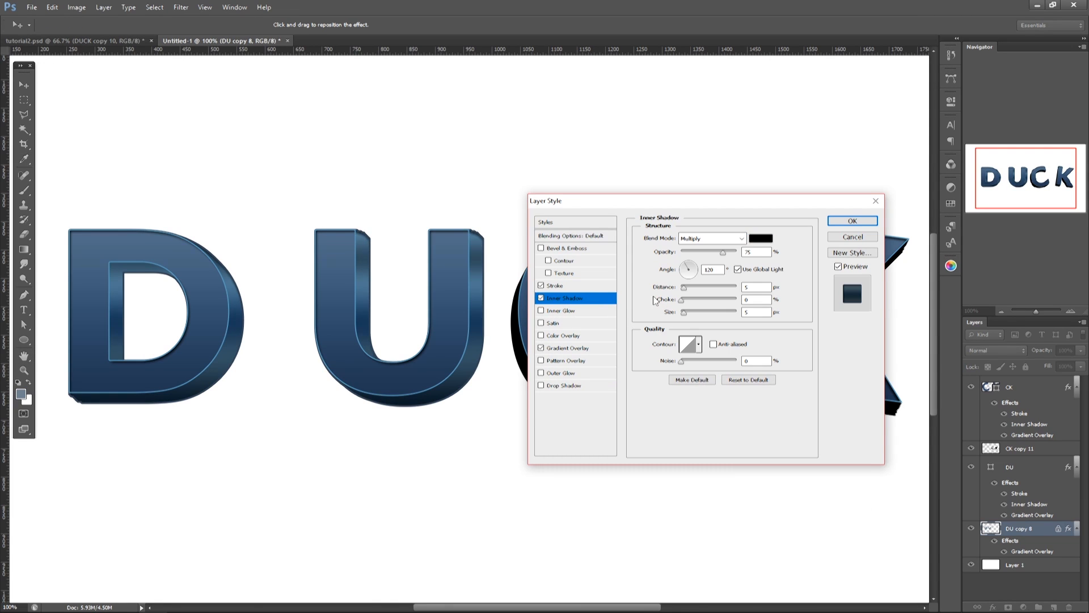
pyautogui.click(738, 269)
pyautogui.moveTo(686, 274); pyautogui.dragTo(703, 259)
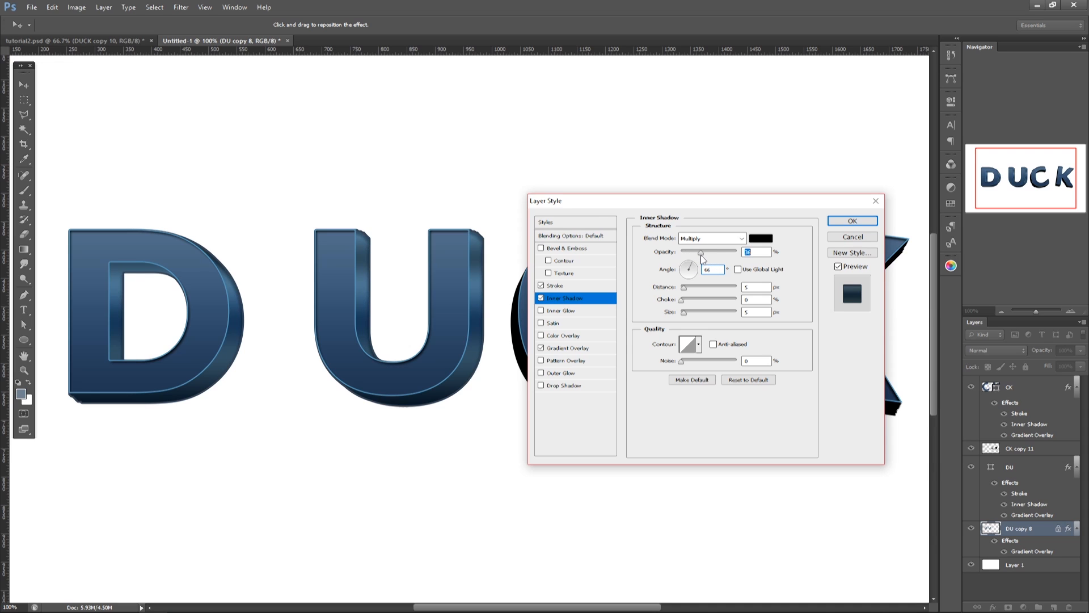
pyautogui.click(764, 286)
pyautogui.press('Down')
pyautogui.click(851, 221)
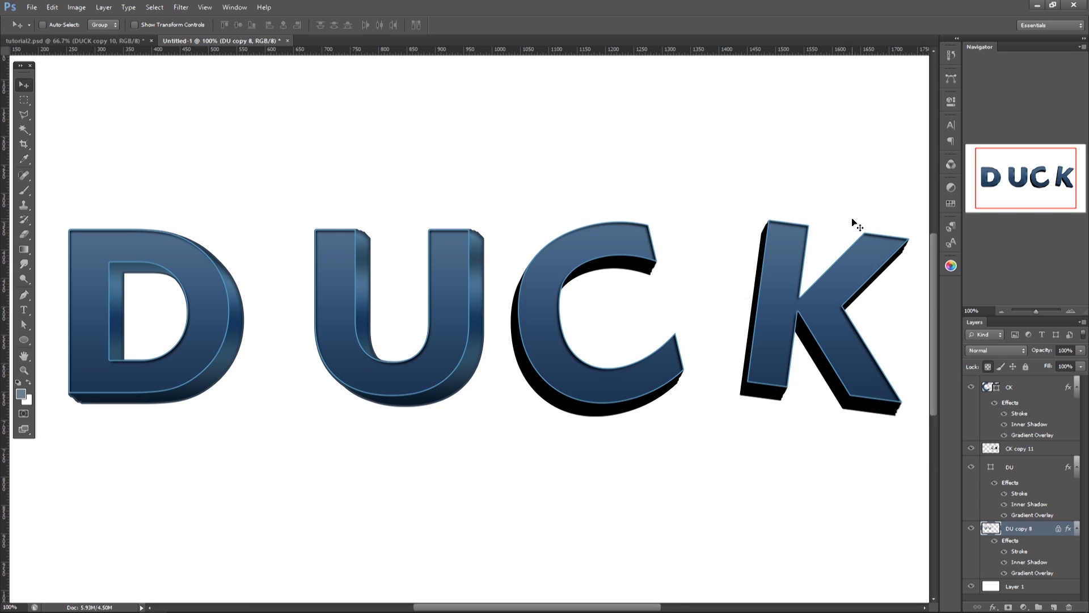
# Step: Copy DU copy 8's layer style to CK copy 11, then lock its transparent pixels and fill it with the slate foreground color
pyautogui.moveTo(1070, 532); pyautogui.dragTo(1044, 449)
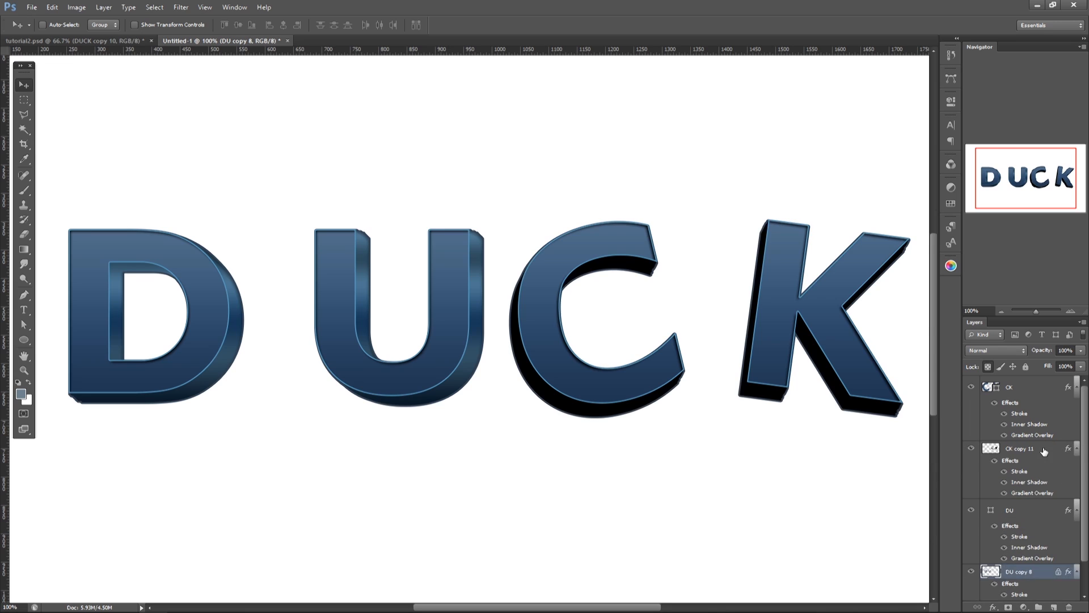
pyautogui.rightClick(1044, 449)
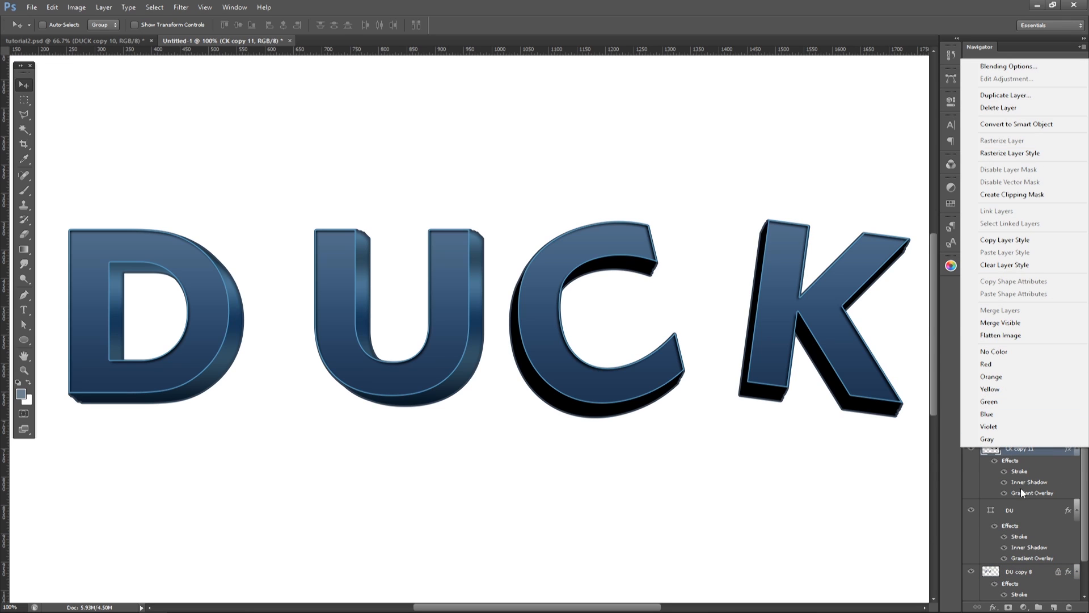
pyautogui.click(1037, 455)
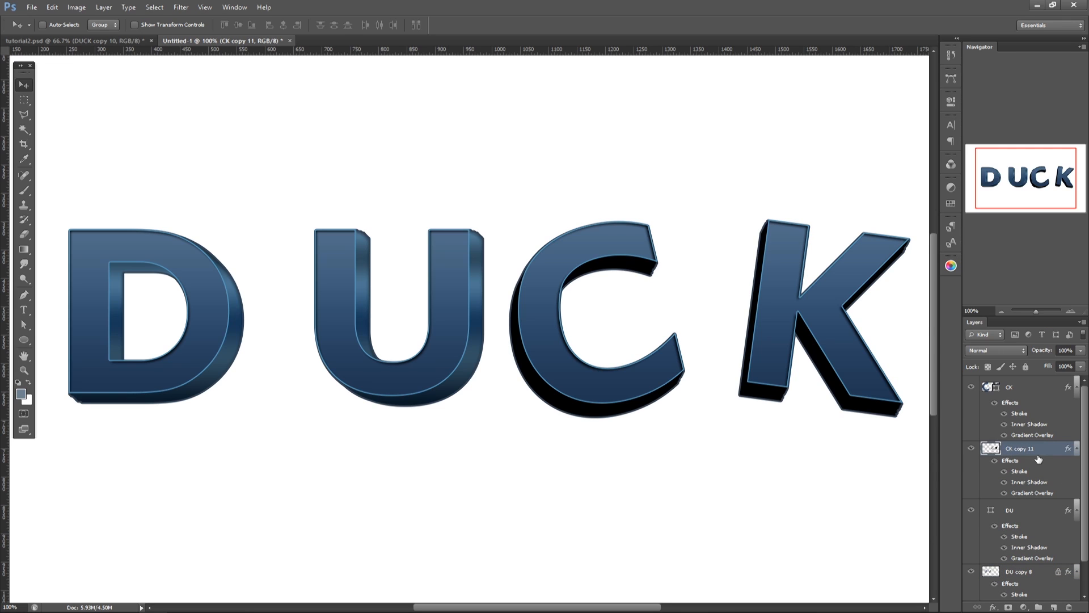
pyautogui.click(988, 367)
pyautogui.hotkey('alt', 'BackSpace')
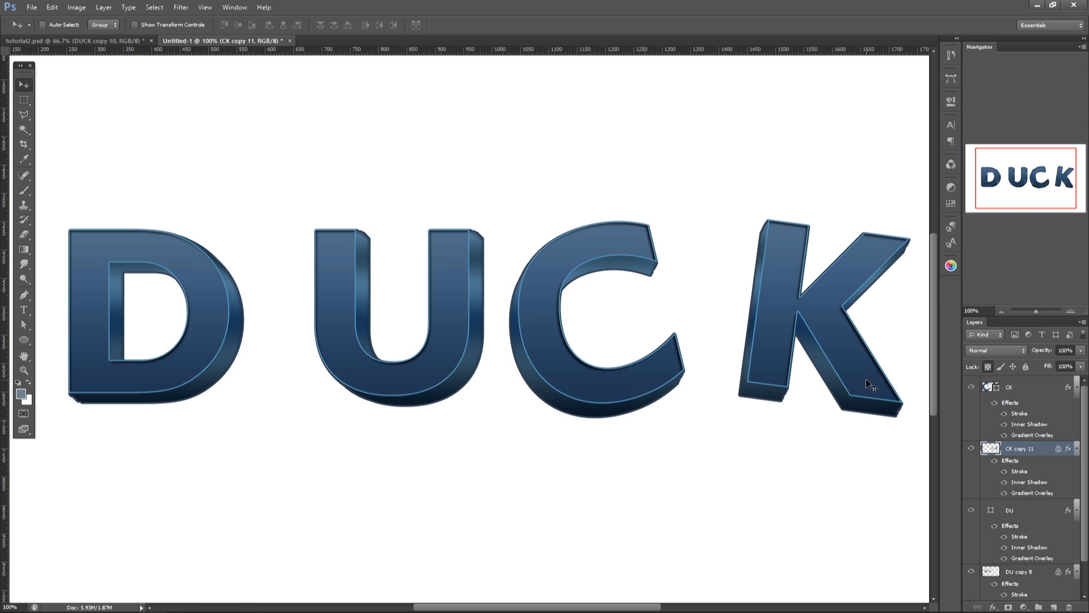
# Step: Set the Inner Shadow angle of CK copy 11 to -148° and apply the layer style
pyautogui.rightClick(1034, 449)
pyautogui.click(1031, 73)
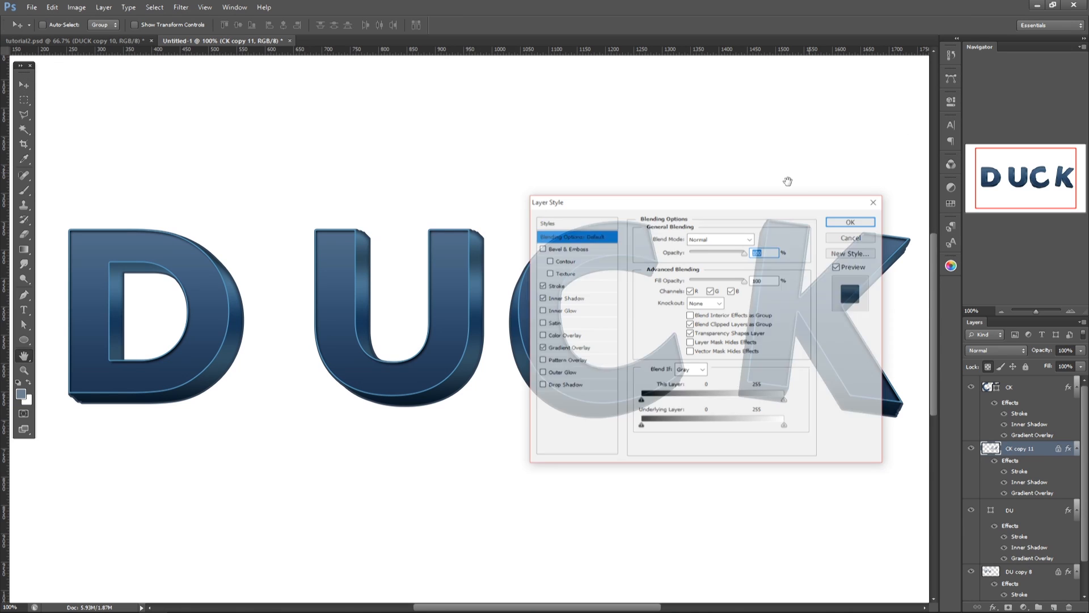
pyautogui.moveTo(719, 205); pyautogui.dragTo(362, 208)
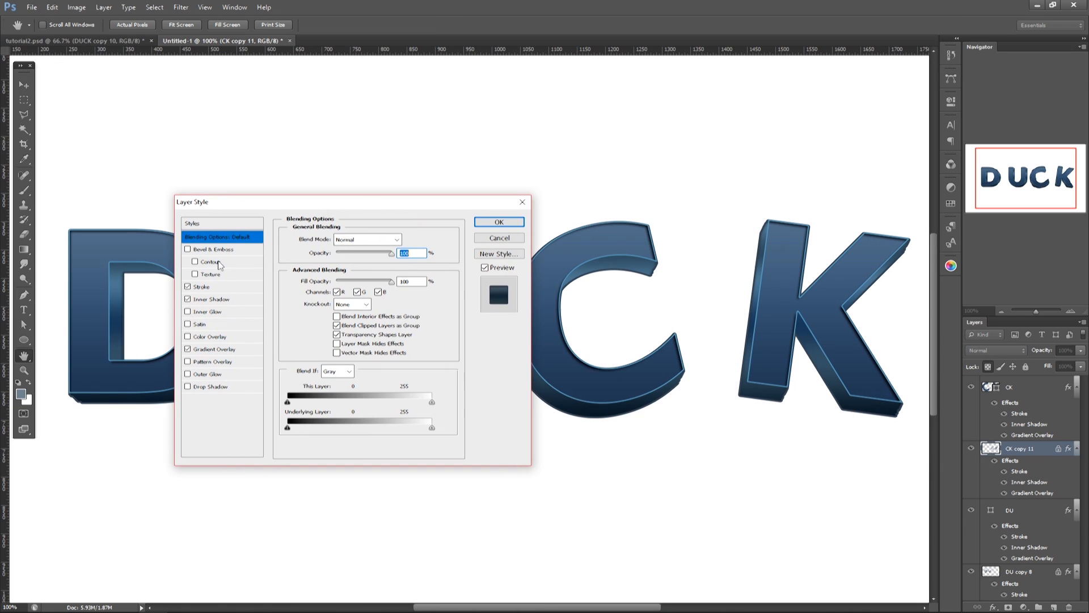
pyautogui.click(211, 299)
pyautogui.moveTo(327, 267); pyautogui.dragTo(326, 270)
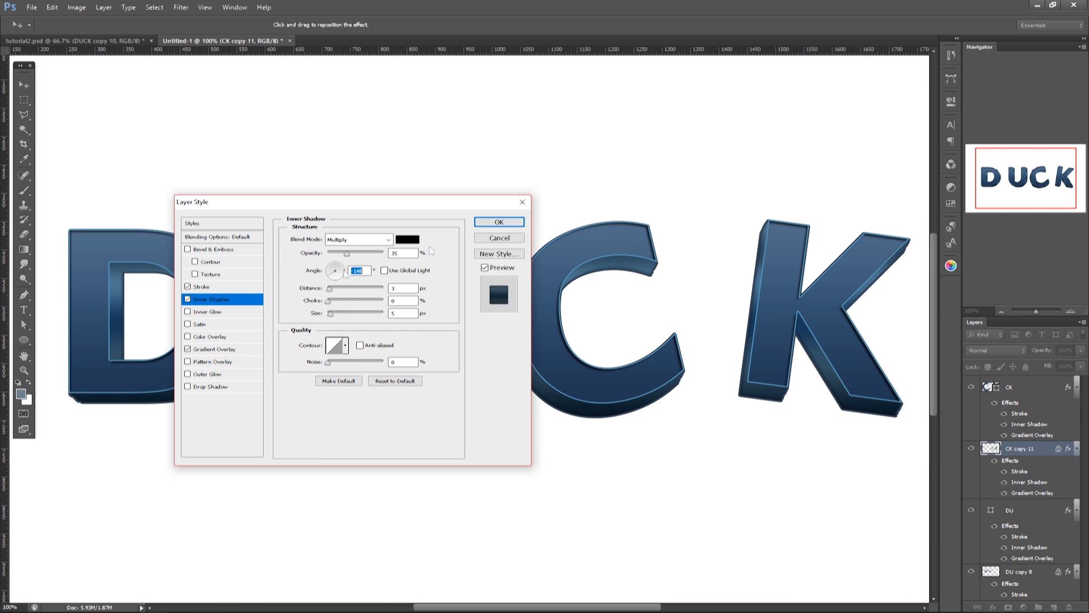
pyautogui.click(501, 225)
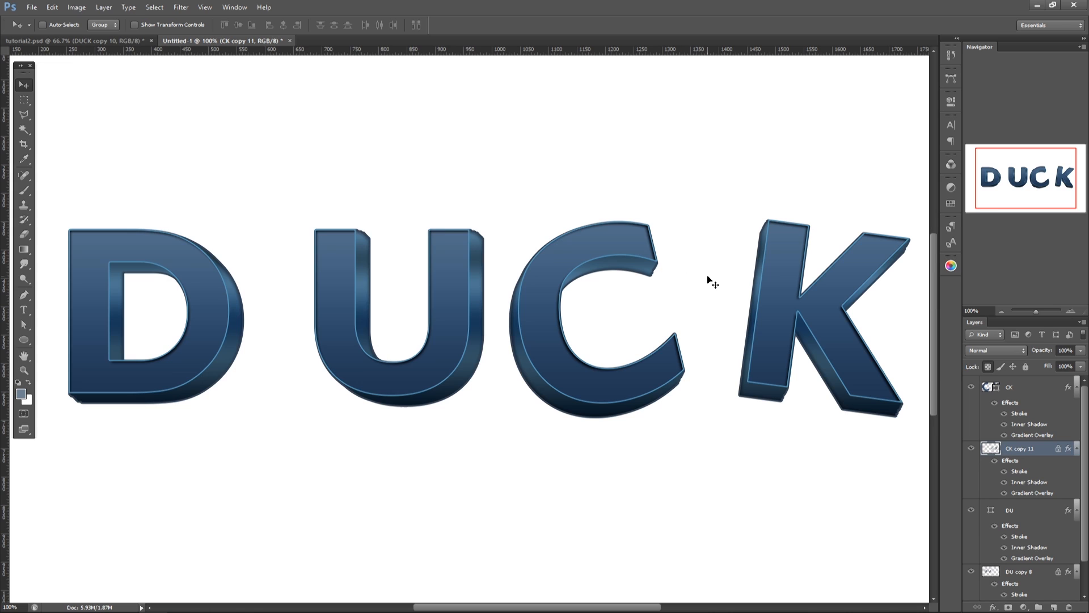
# Step: Create a new layer above the DU shape layer and clip it to DU
pyautogui.keyDown('ctrl'); pyautogui.click(416, 369); pyautogui.keyUp('ctrl')
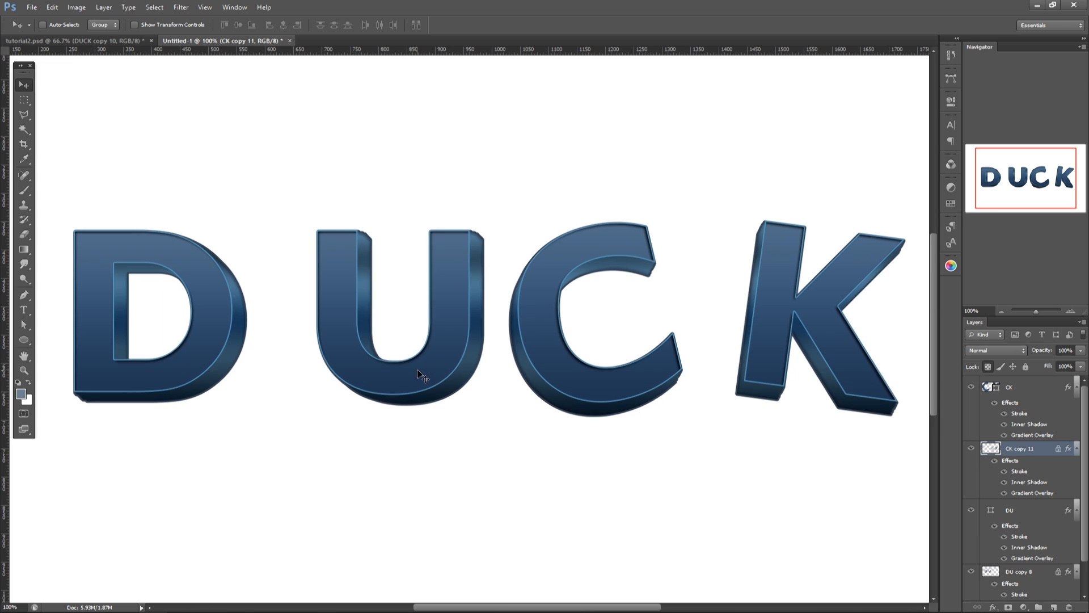
pyautogui.hotkey('ctrl', '-')
pyautogui.moveTo(1028, 512); pyautogui.dragTo(1055, 607)
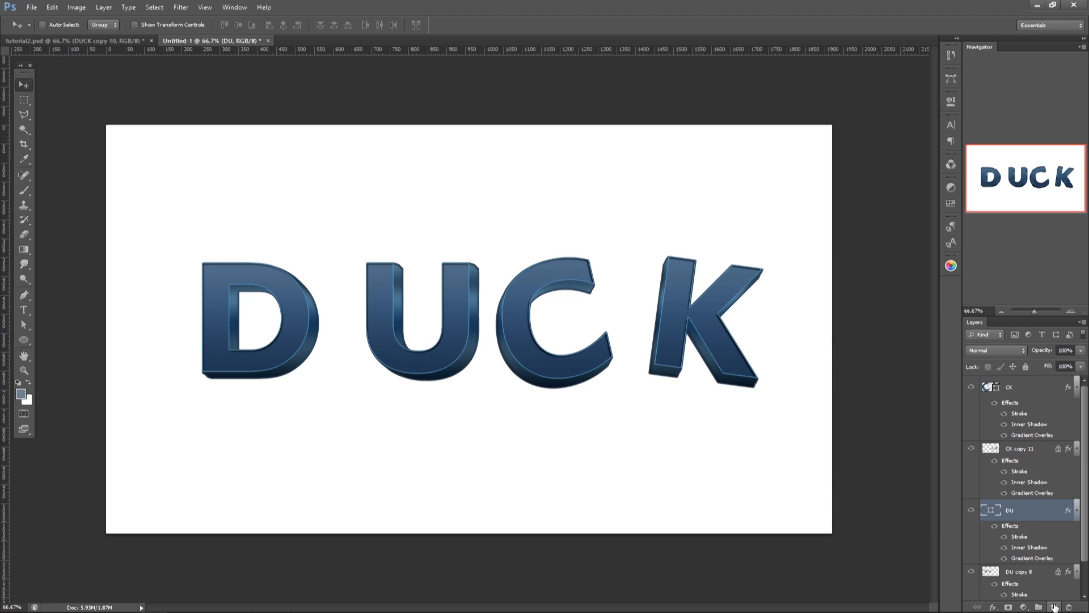
pyautogui.click(1054, 607)
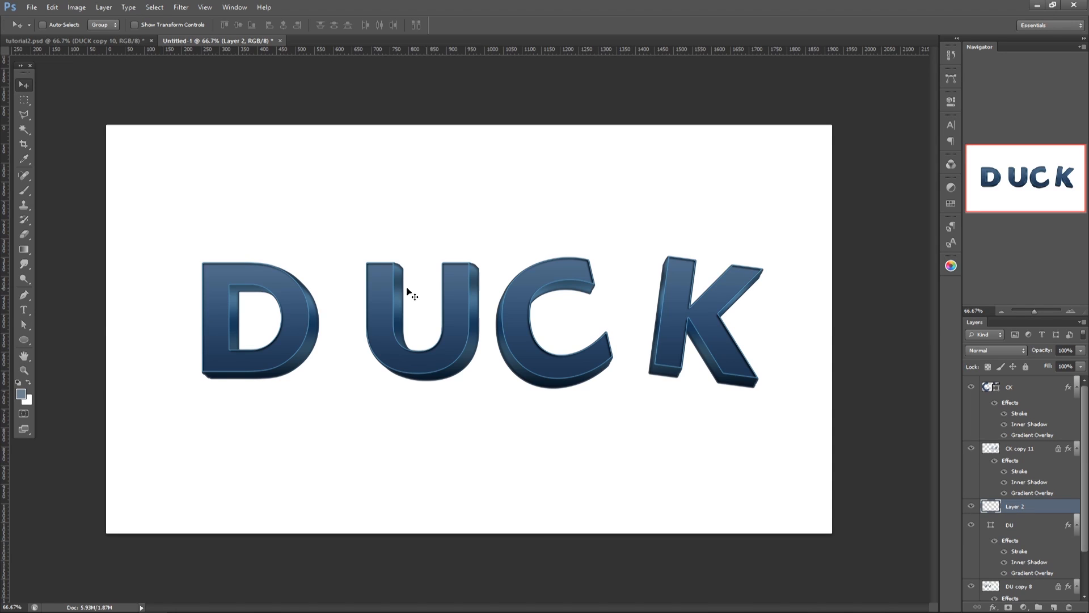
pyautogui.keyDown('alt'); pyautogui.click(1031, 509); pyautogui.keyUp('alt')
# Step: Make a rectangular marquee selection over the upper half of the D and U and feather it by 30 pixels
pyautogui.click(28, 101)
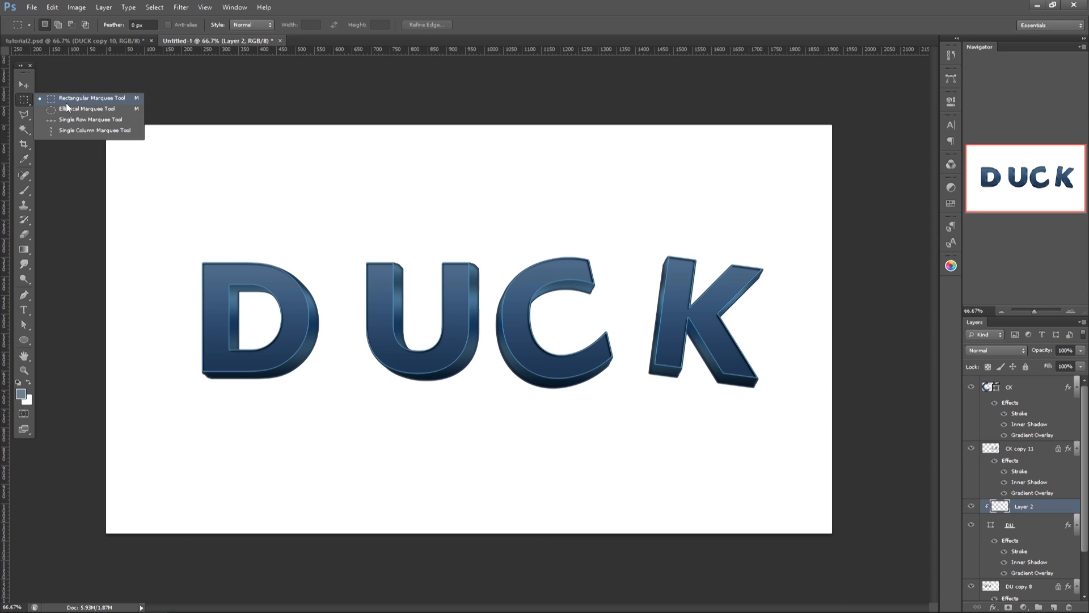
pyautogui.click(66, 102)
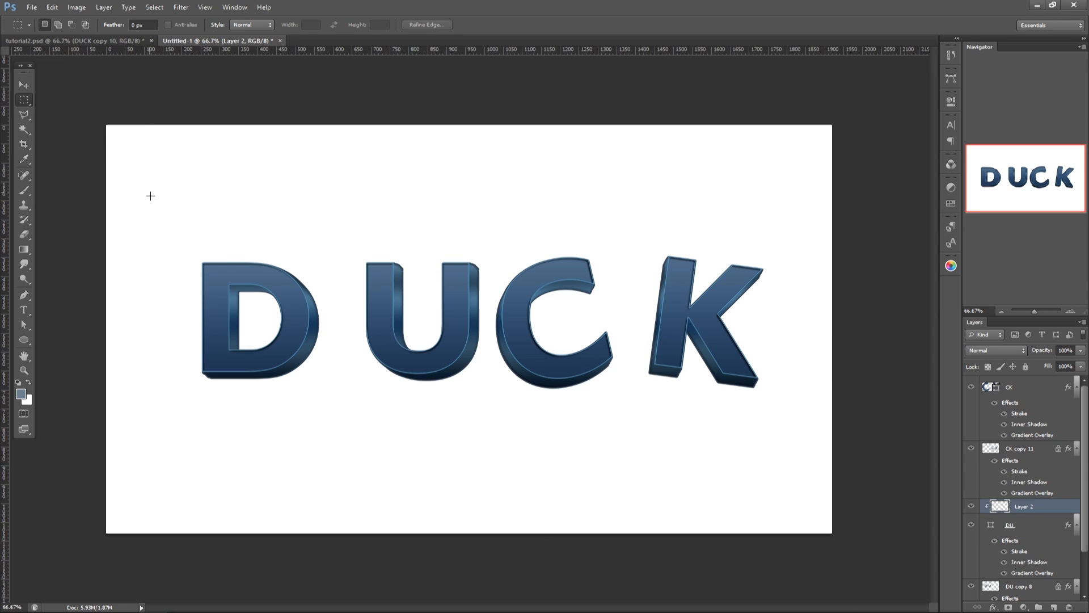
pyautogui.moveTo(154, 196); pyautogui.dragTo(547, 311)
pyautogui.click(159, 9)
pyautogui.moveTo(233, 128)
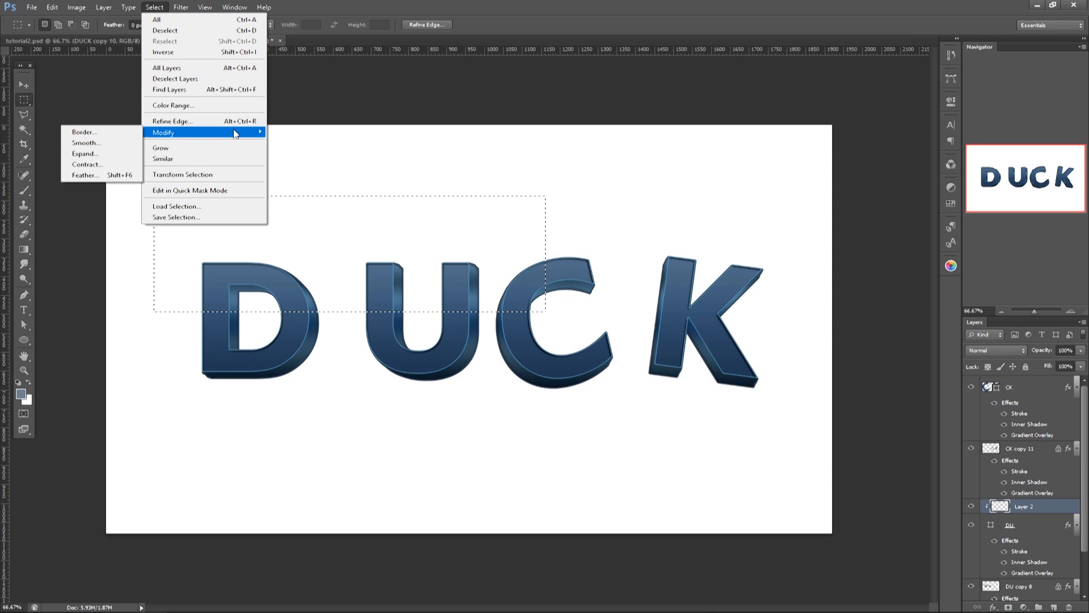
pyautogui.click(108, 177)
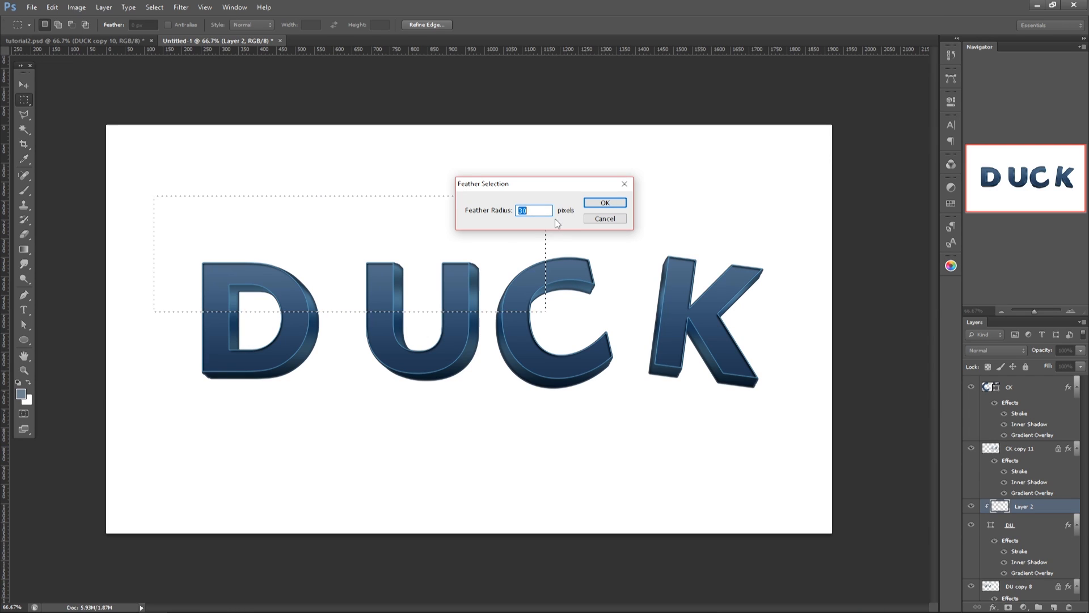
pyautogui.click(603, 200)
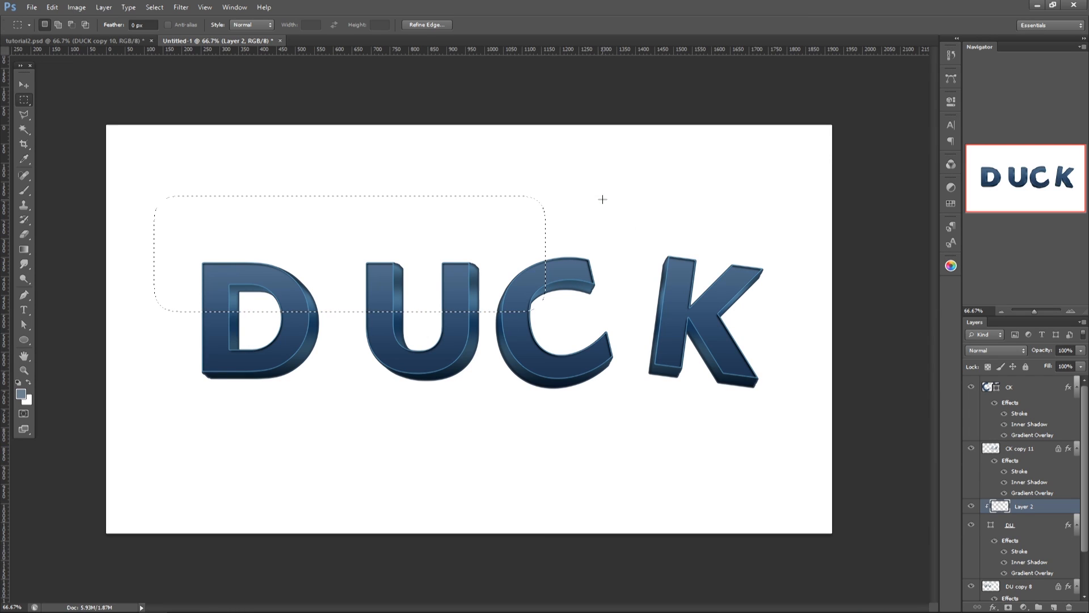
# Step: Fill the feathered selection with light blue 9cb8d2, deselect, and lower the clipped layer's opacity to 59%
pyautogui.press('alt')
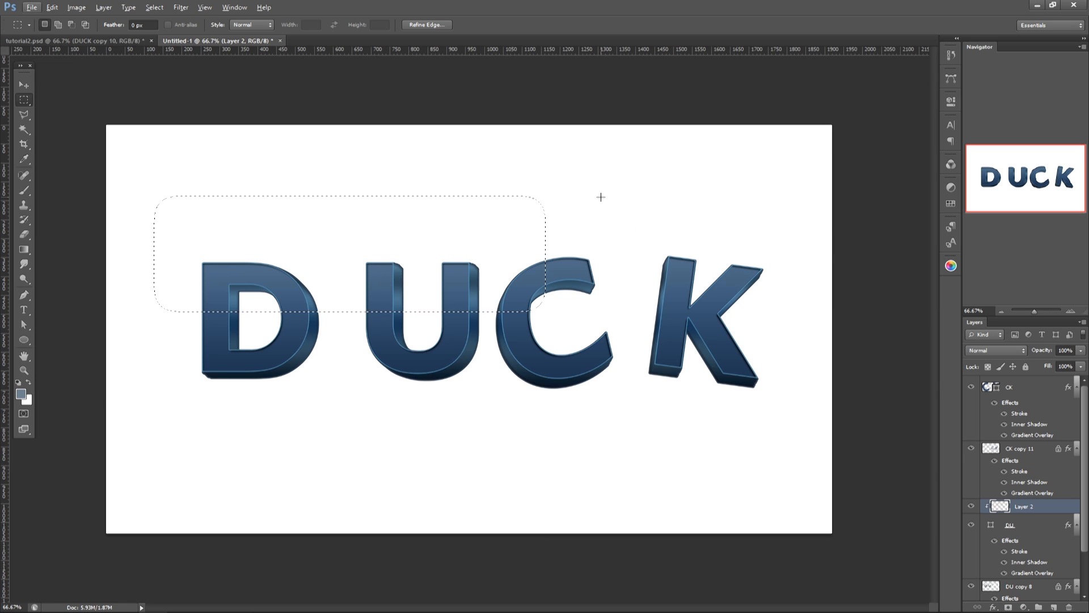
pyautogui.click(21, 397)
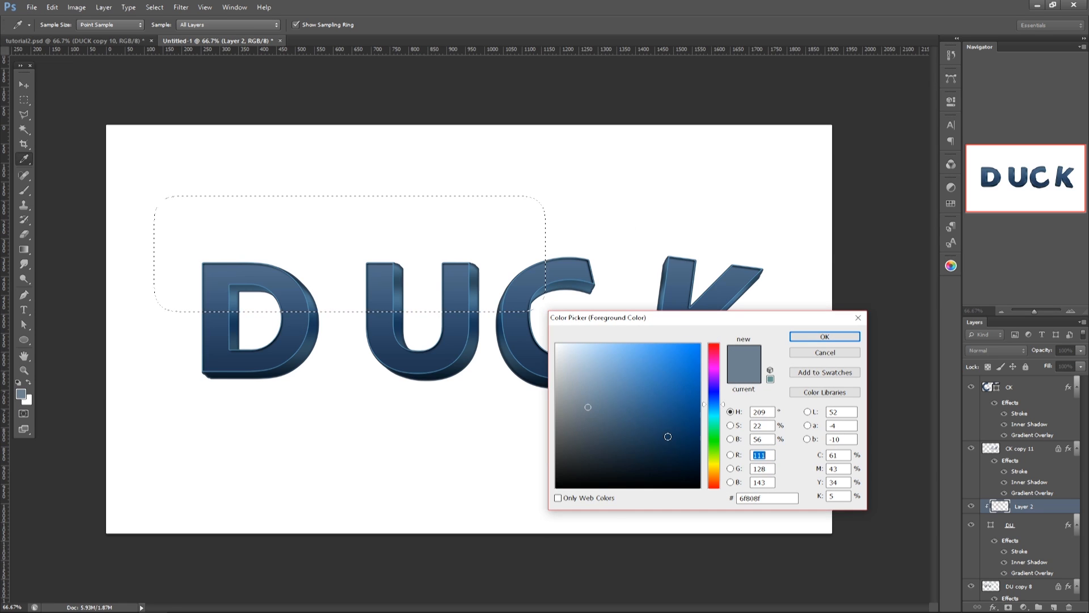
pyautogui.moveTo(590, 401)
pyautogui.mouseDown()
pyautogui.moveTo(607, 377)
pyautogui.moveTo(593, 369)
pyautogui.mouseUp()
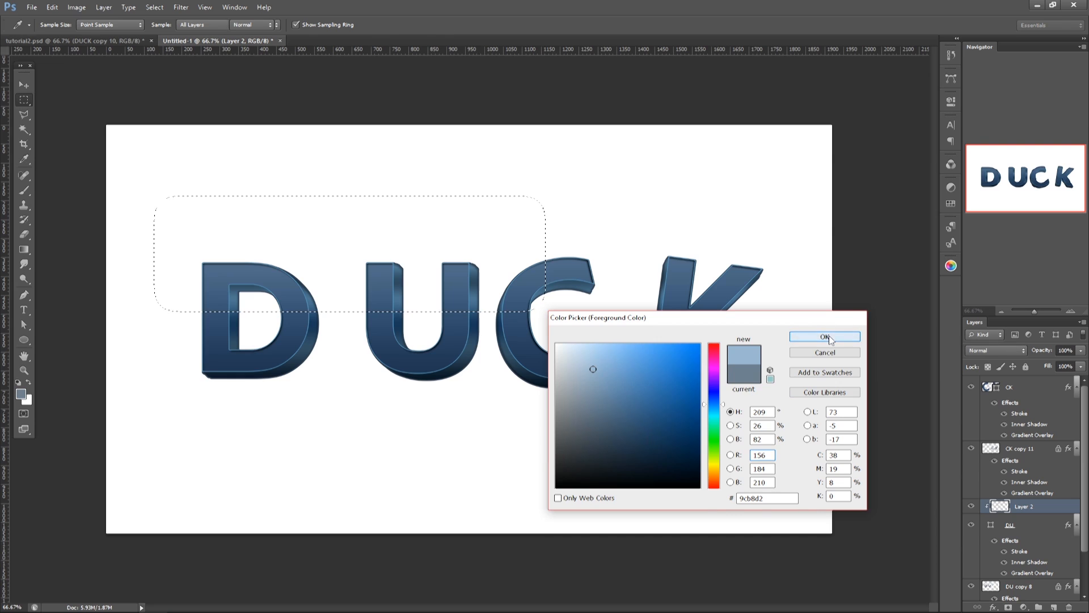
pyautogui.click(829, 337)
pyautogui.hotkey('alt', 'BackSpace')
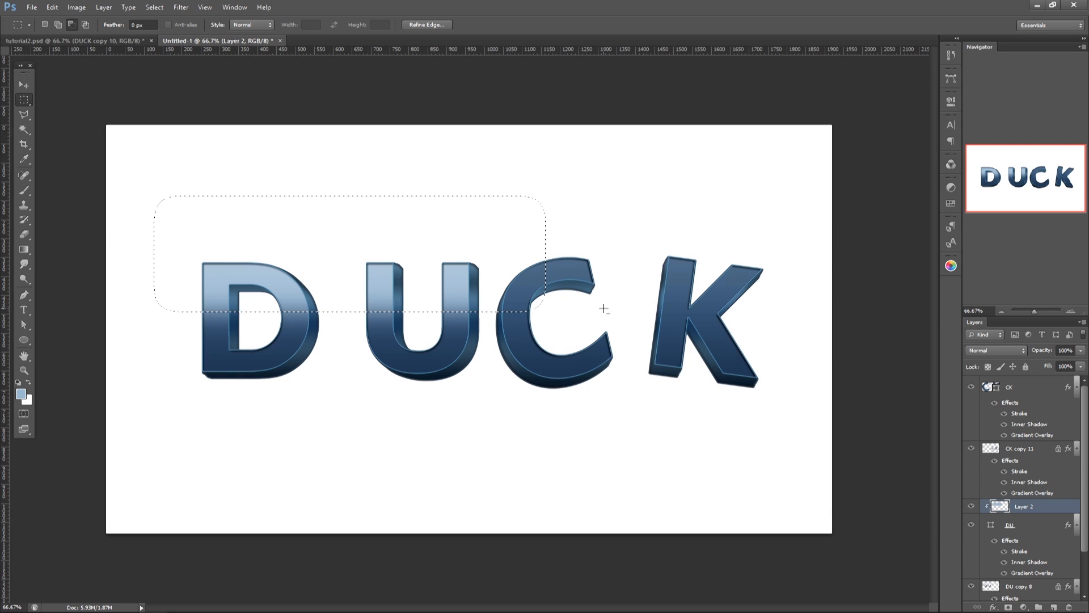
pyautogui.hotkey('ctrl', 'd')
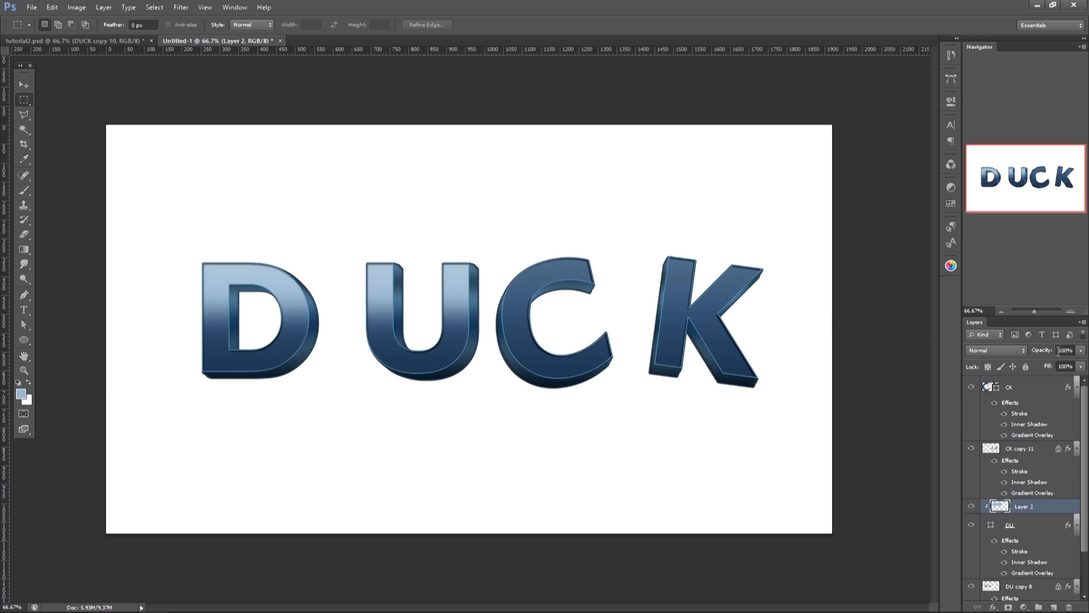
pyautogui.moveTo(1047, 349); pyautogui.dragTo(1029, 347)
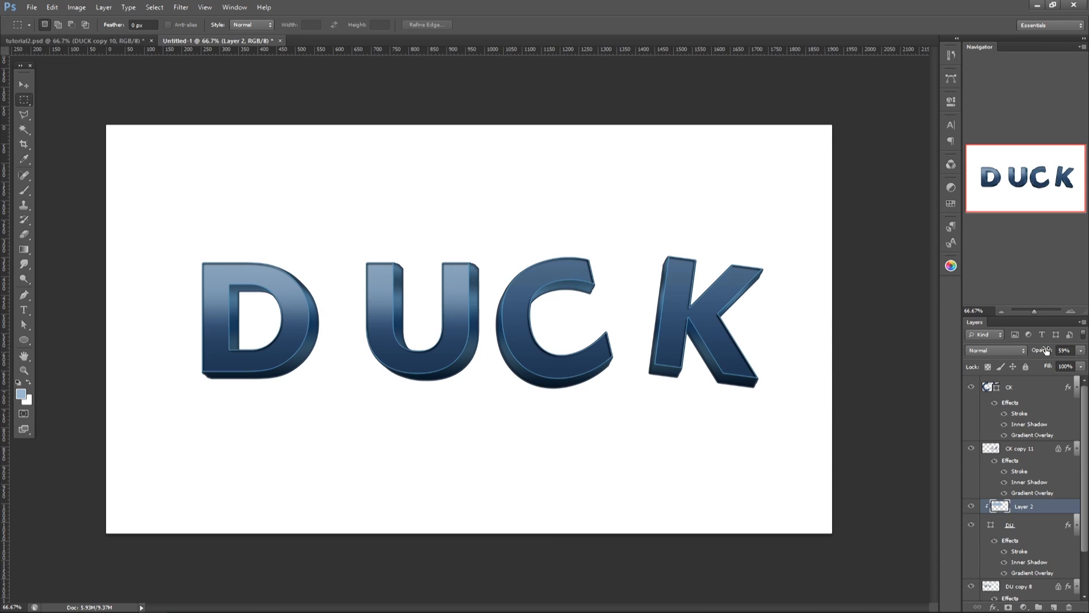
# Step: Duplicate the light blue highlight layer, place the copy above the CK shape layer and clip it to CK
pyautogui.hotkey('ctrl', 'j')
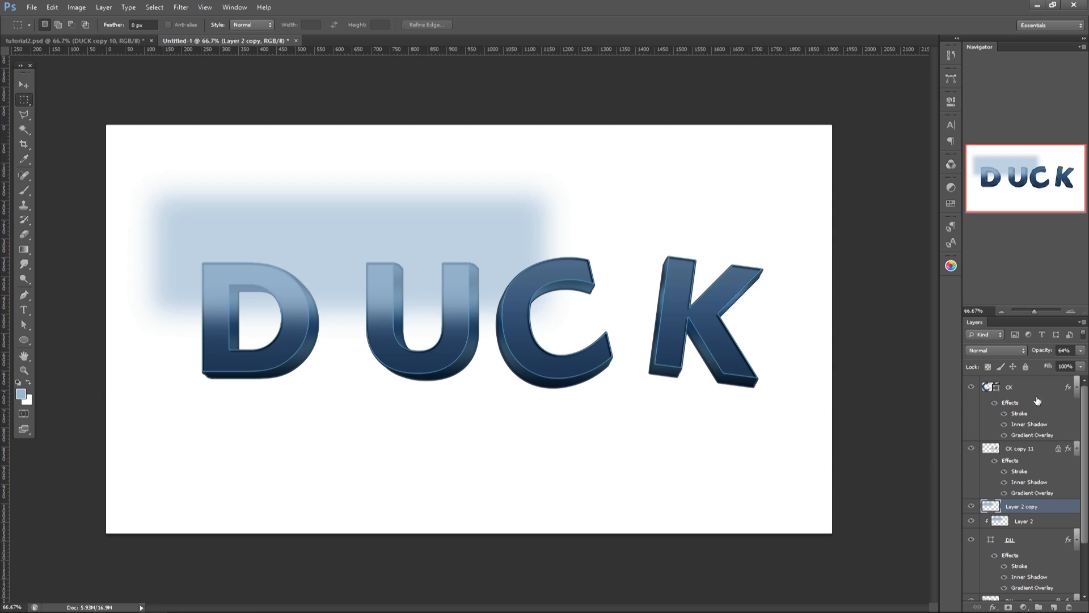
pyautogui.press('v')
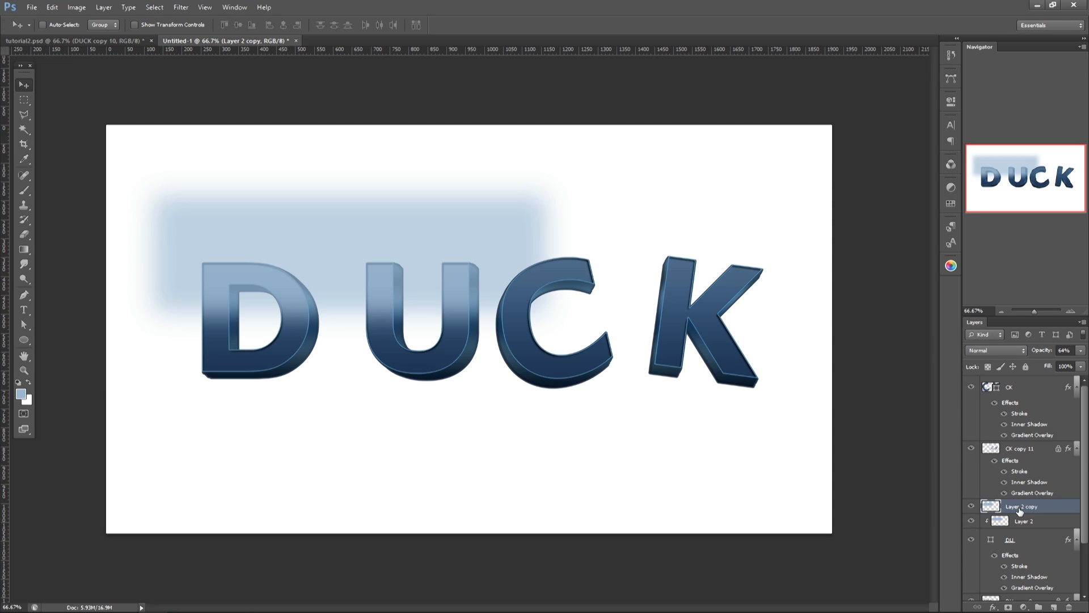
pyautogui.moveTo(1020, 510); pyautogui.dragTo(1018, 384)
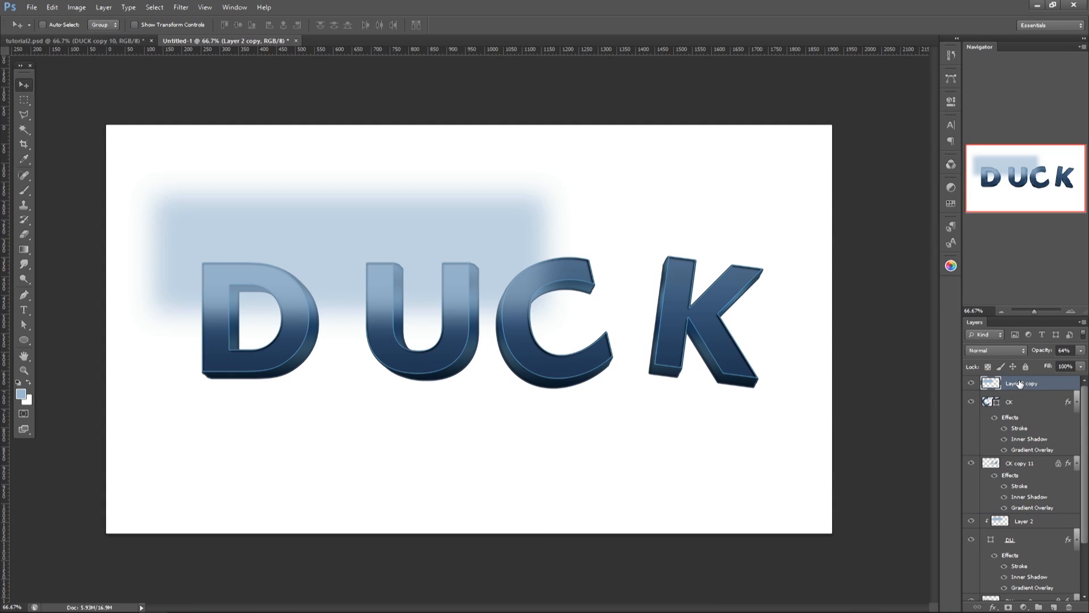
pyautogui.keyDown('alt'); pyautogui.click(1018, 385); pyautogui.keyUp('alt')
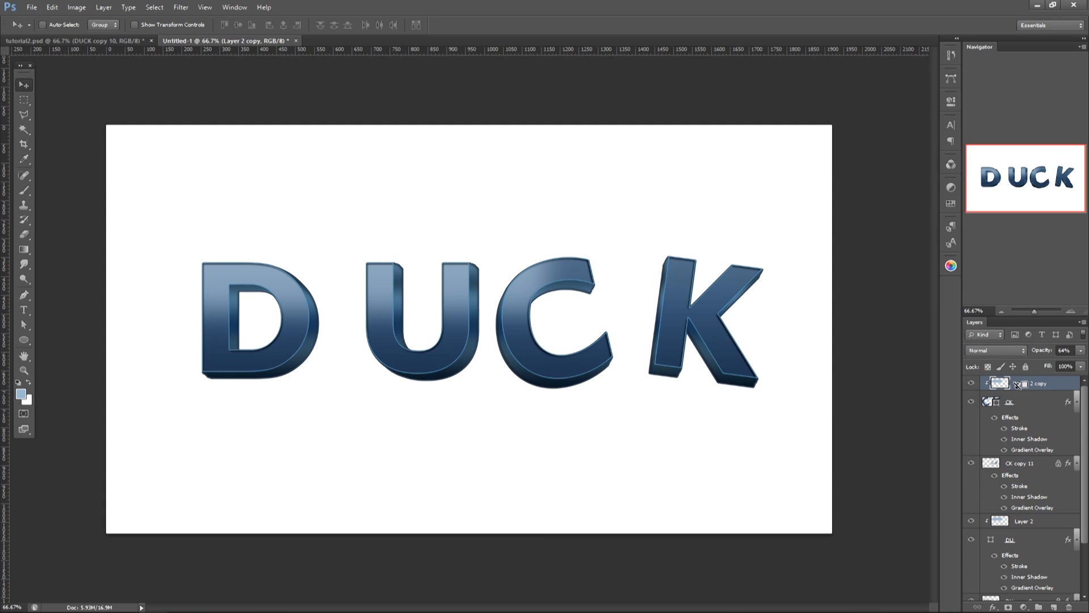
# Step: Move the duplicated highlight over the upper half of C and K and free-transform it to follow the letters' tilt
pyautogui.moveTo(509, 298); pyautogui.dragTo(702, 299)
pyautogui.moveTo(732, 301); pyautogui.dragTo(752, 297)
pyautogui.hotkey('ctrl', 't')
pyautogui.moveTo(857, 226); pyautogui.dragTo(864, 243)
pyautogui.press('Return')
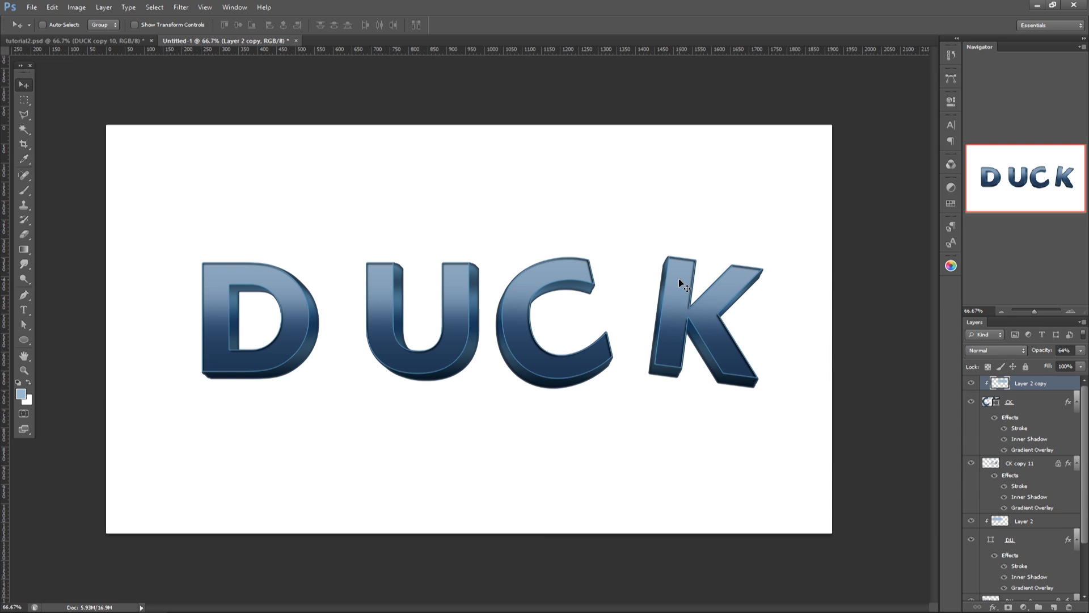
# Step: On a new layer above the white background, activate the Elliptical Marquee tool and set the foreground color to dark navy 11151d
pyautogui.click(24, 100)
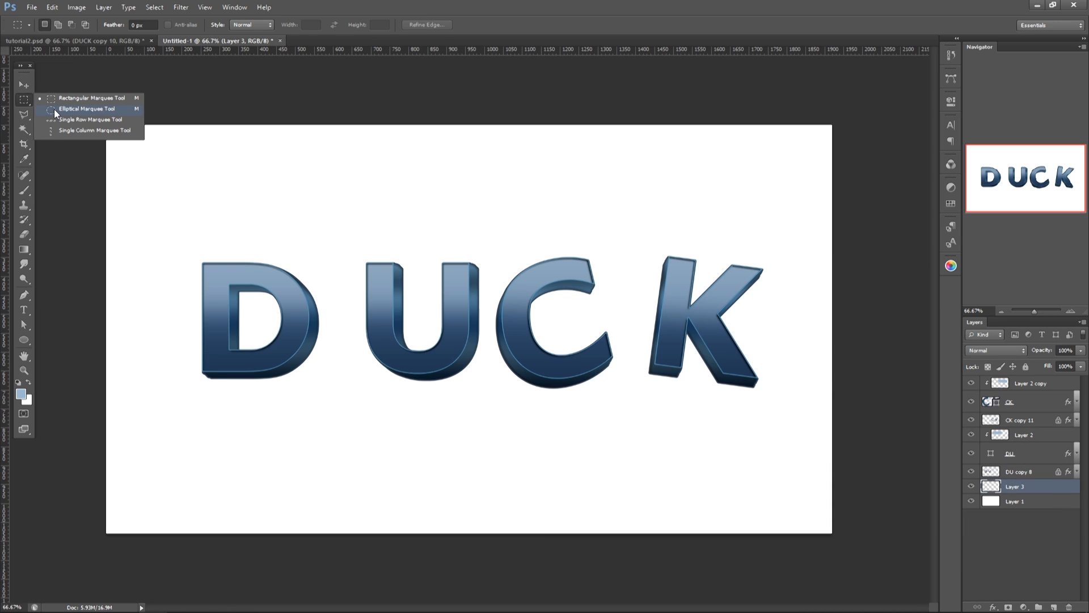
pyautogui.click(53, 109)
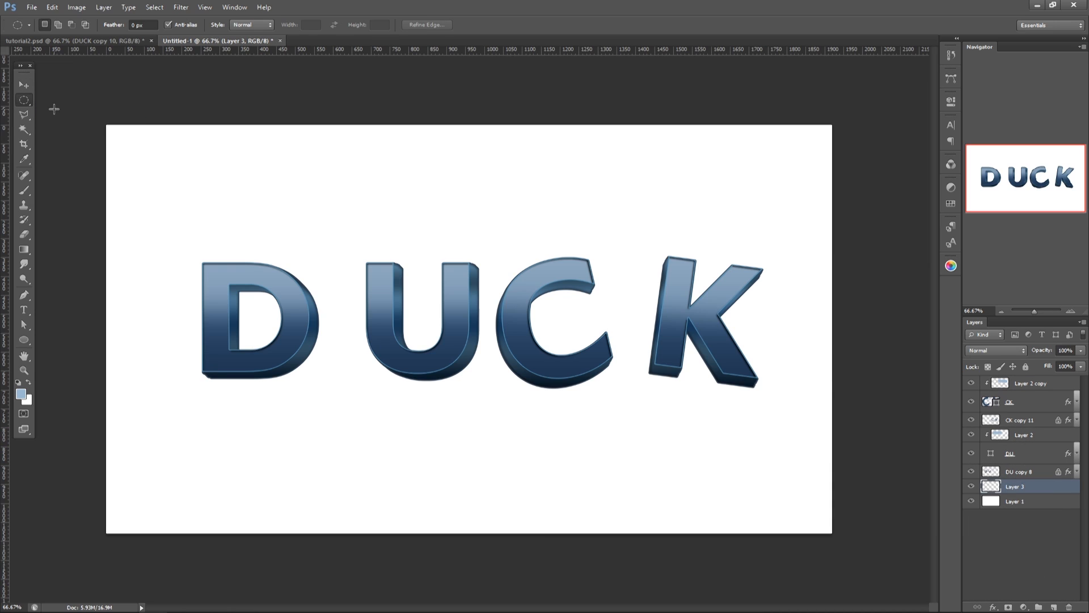
pyautogui.click(21, 394)
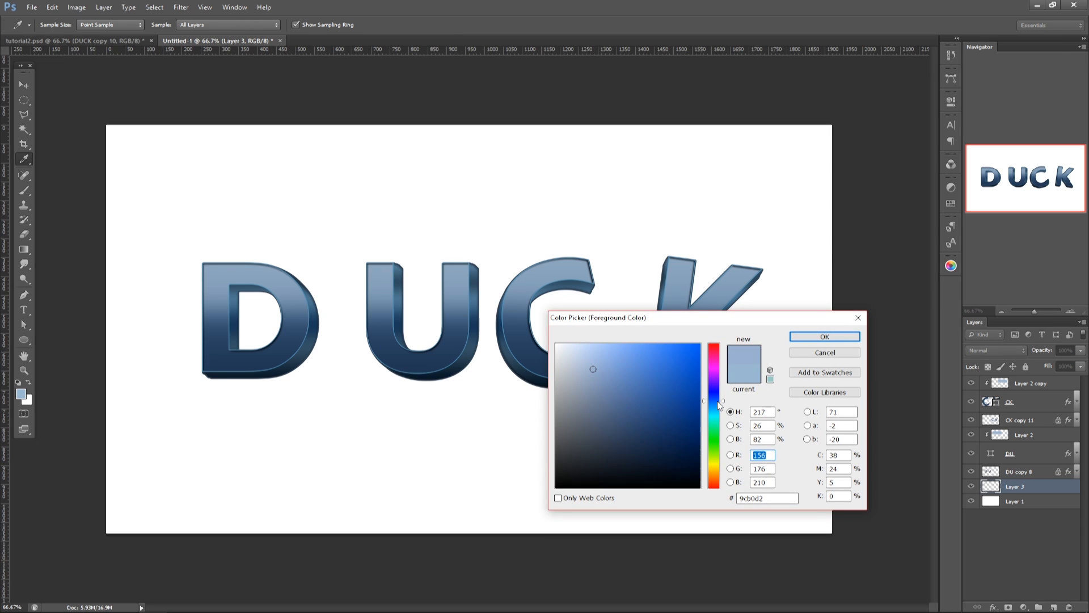
pyautogui.moveTo(598, 468)
pyautogui.mouseDown()
pyautogui.moveTo(580, 468)
pyautogui.moveTo(613, 472)
pyautogui.mouseUp()
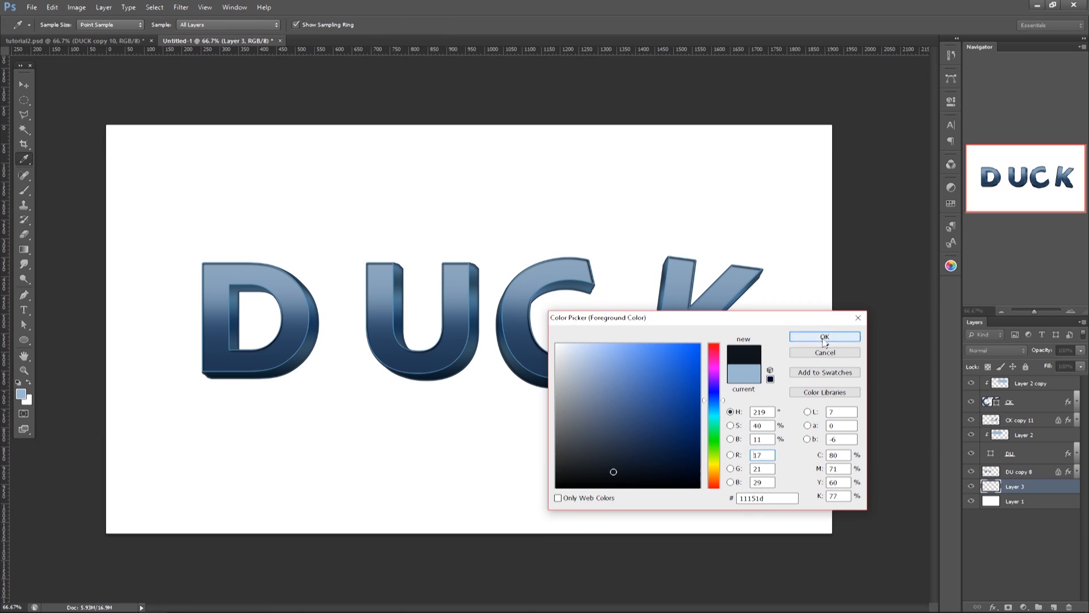
pyautogui.click(824, 337)
pyautogui.press('m')
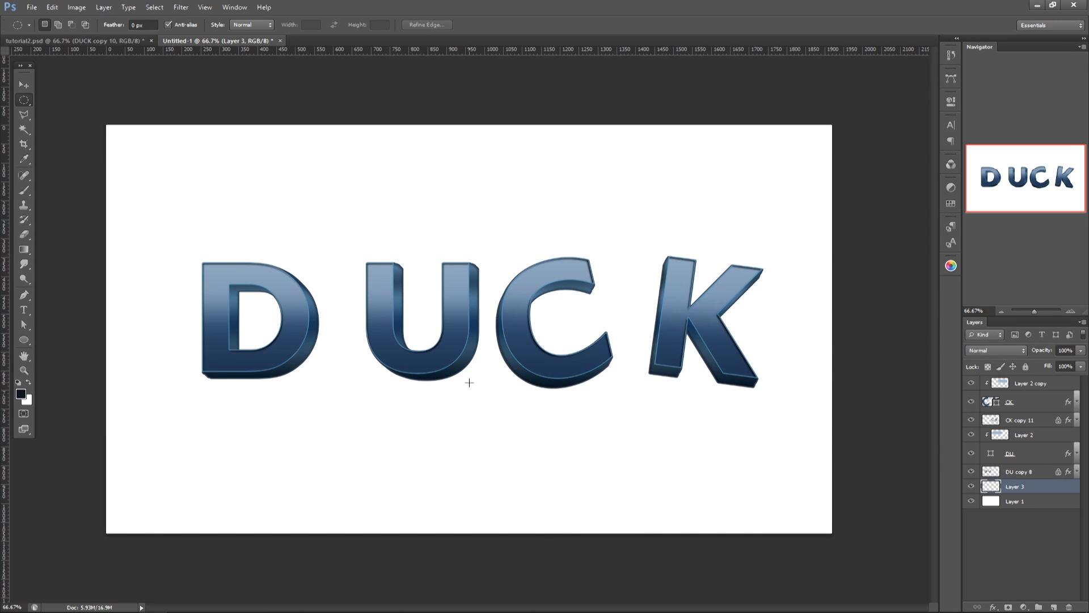
# Step: Make a flat elliptical selection along the base of the letters and transform it to 94.51% width, centred at X 994.5, Y 677 px
pyautogui.moveTo(472, 382); pyautogui.dragTo(766, 395)
pyautogui.click(148, 7)
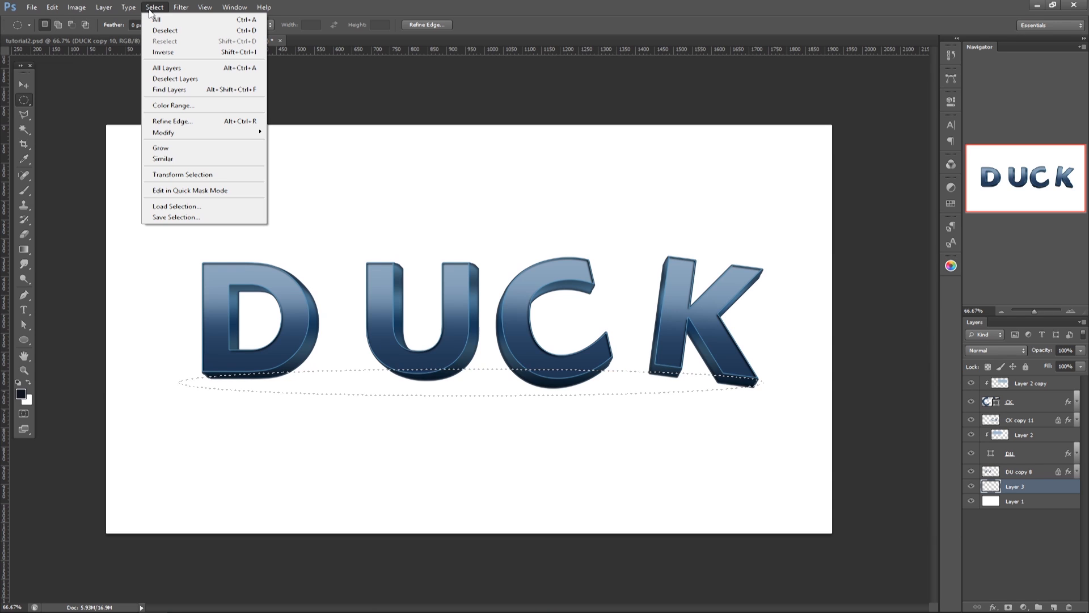
pyautogui.click(187, 174)
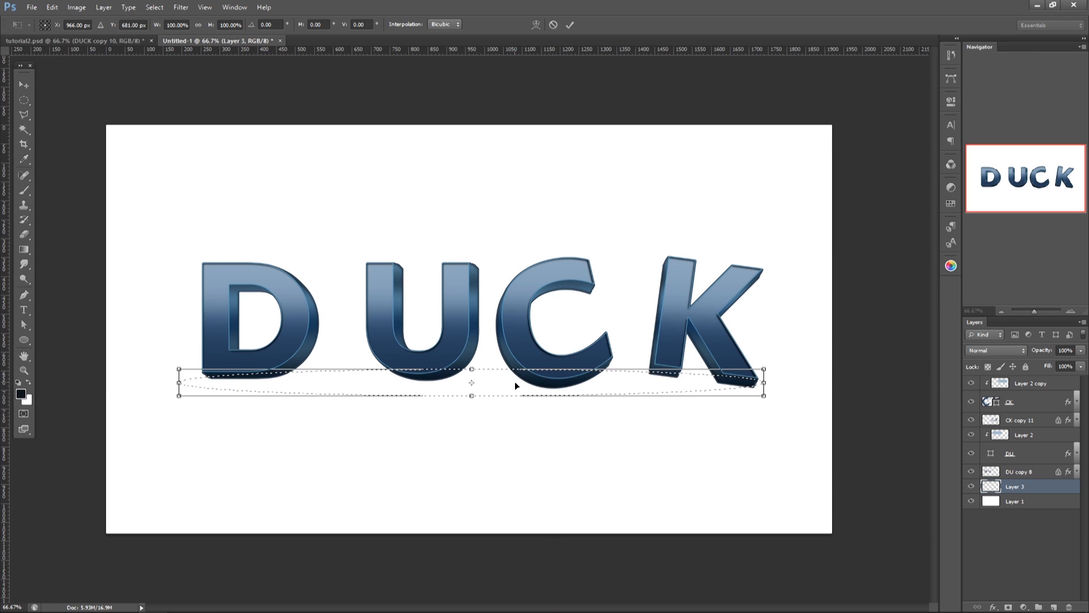
pyautogui.moveTo(530, 383); pyautogui.dragTo(538, 387)
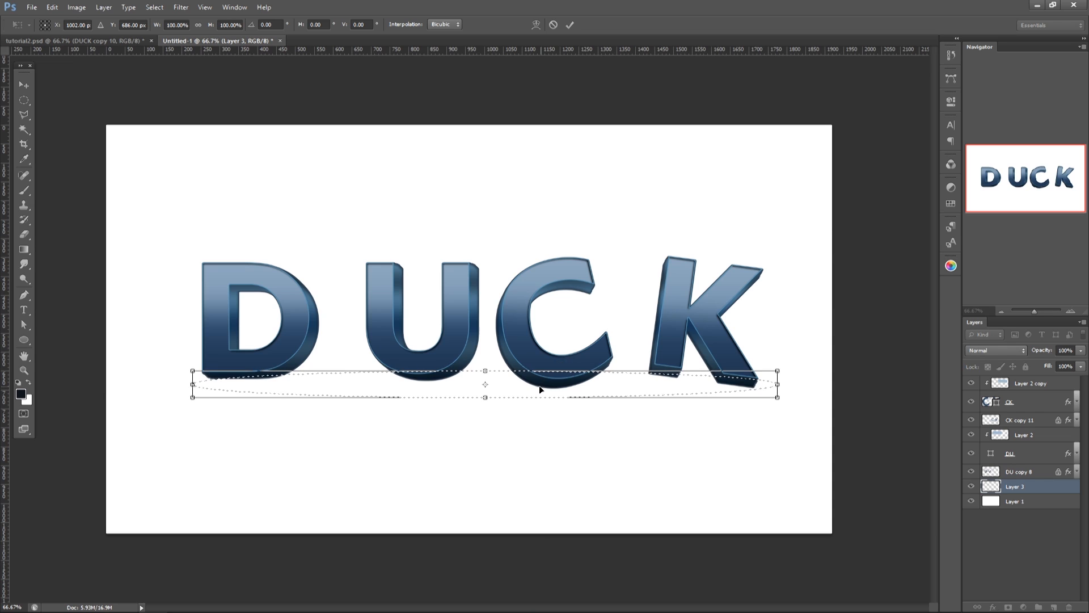
pyautogui.moveTo(776, 385); pyautogui.dragTo(760, 385)
pyautogui.moveTo(191, 385); pyautogui.dragTo(206, 385)
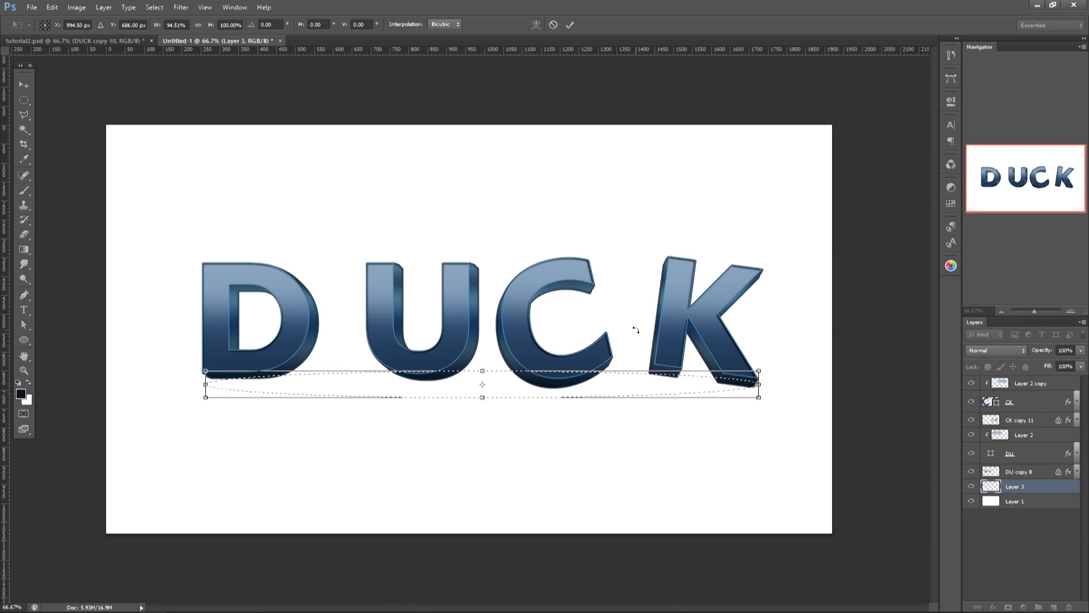
pyautogui.press('Up')
pyautogui.press('Up')
pyautogui.press('Up')
pyautogui.press('Up')
pyautogui.press('Up')
pyautogui.press('Up')
pyautogui.press('Up')
pyautogui.press('Up')
pyautogui.press('Up')
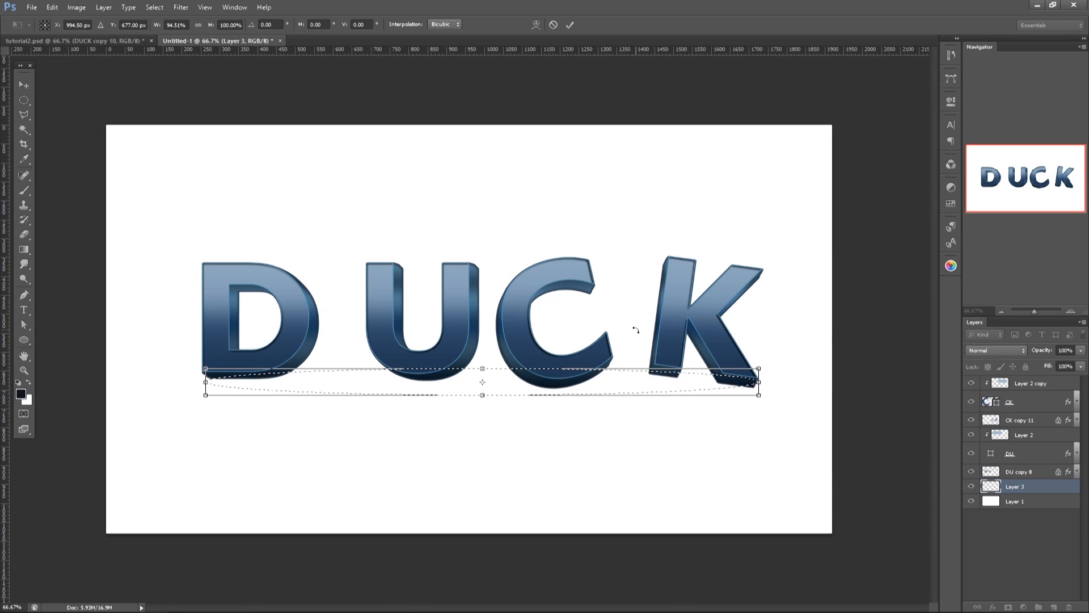
pyautogui.press('Return')
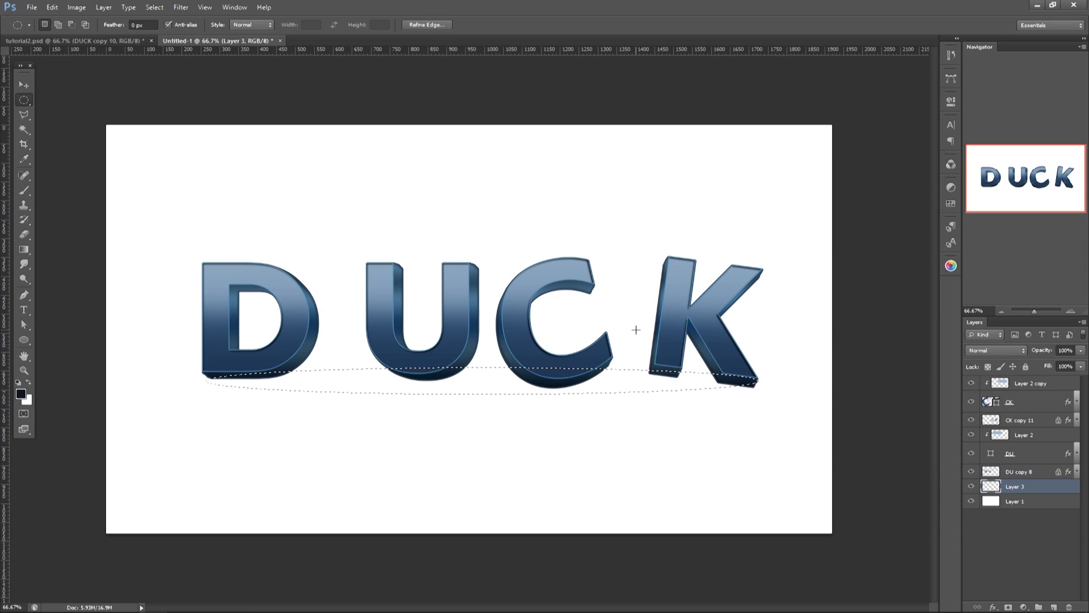
# Step: Feather the elliptical selection by 30 pixels, fill it with the dark foreground color and deselect
pyautogui.click(155, 7)
pyautogui.moveTo(229, 137)
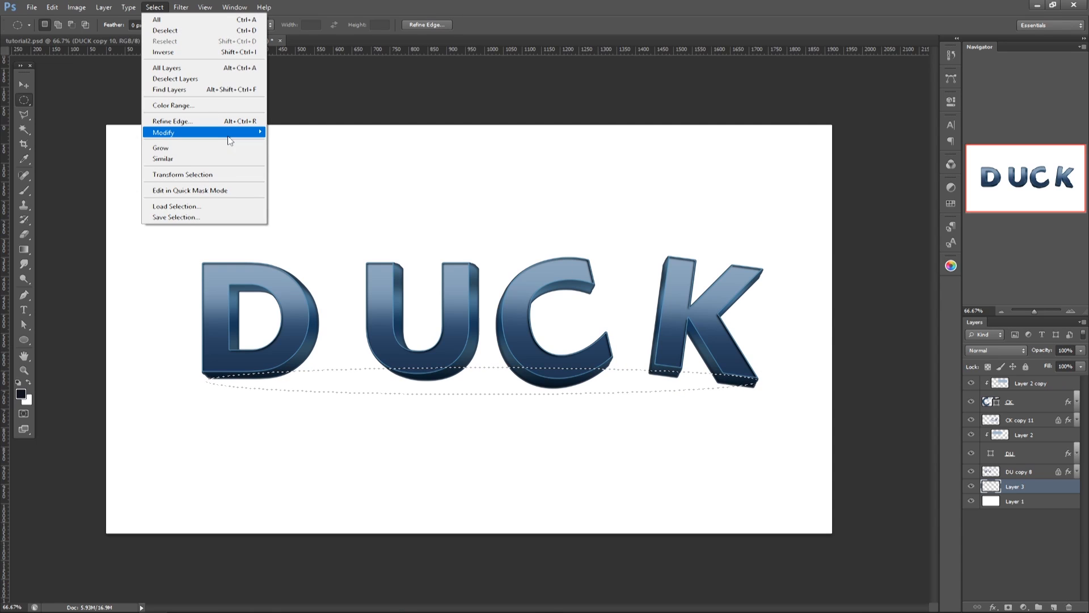
pyautogui.click(74, 174)
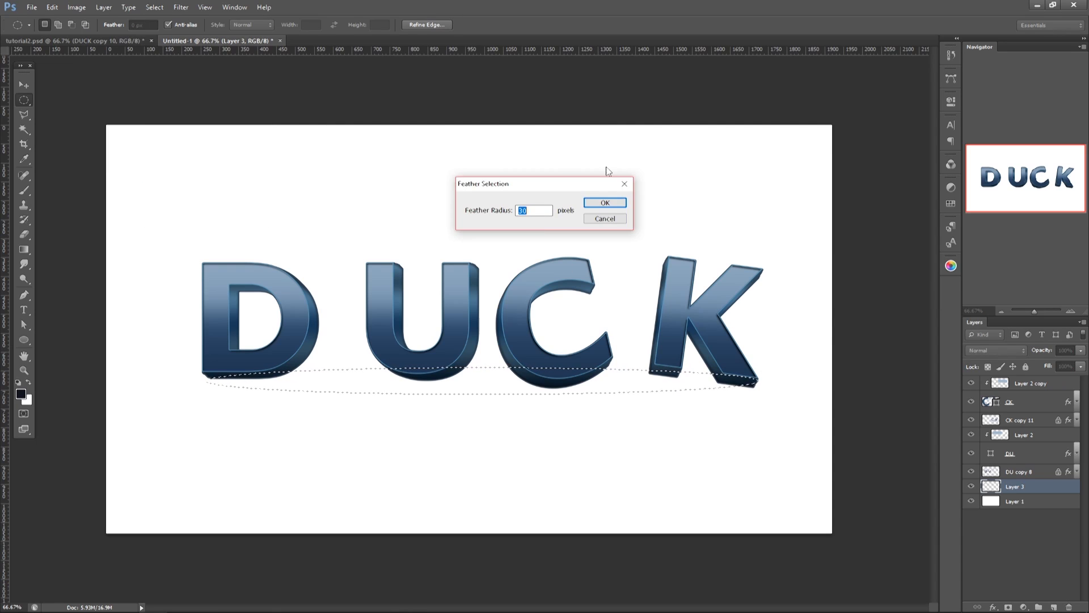
pyautogui.click(615, 202)
pyautogui.hotkey('alt', 'BackSpace')
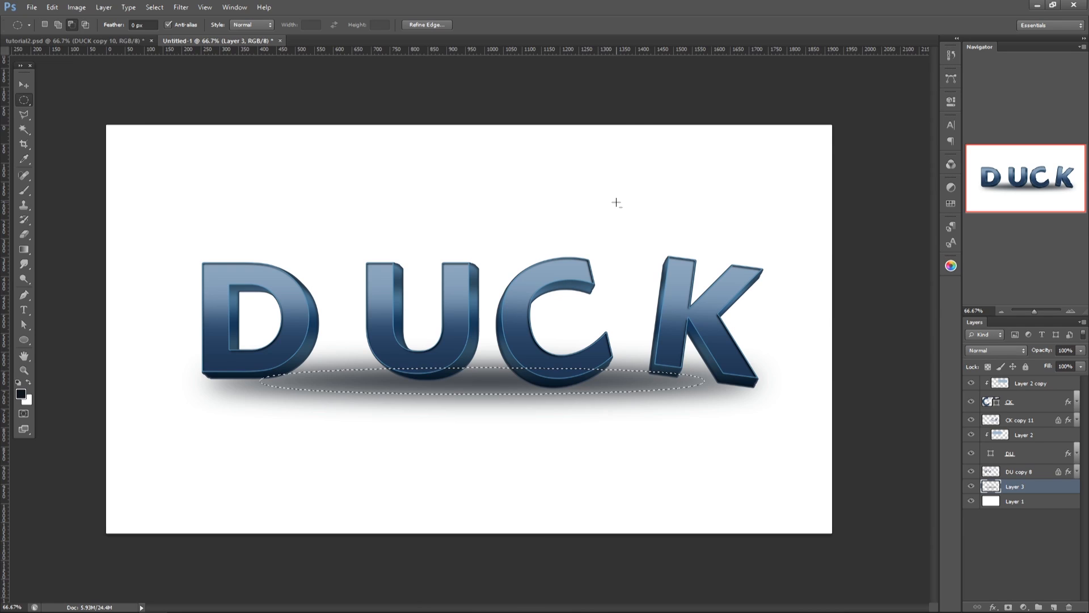
pyautogui.hotkey('ctrl', 'd')
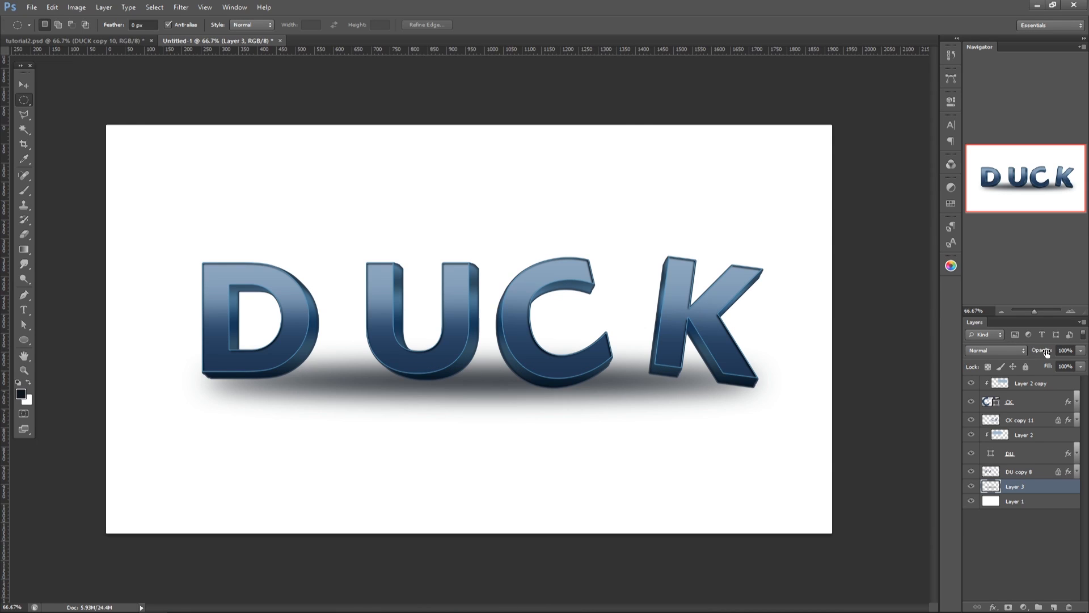
# Step: Lower the shadow layer's opacity to 90% and squash the shadow vertically to 85.27% height
pyautogui.moveTo(1044, 350); pyautogui.dragTo(1037, 351)
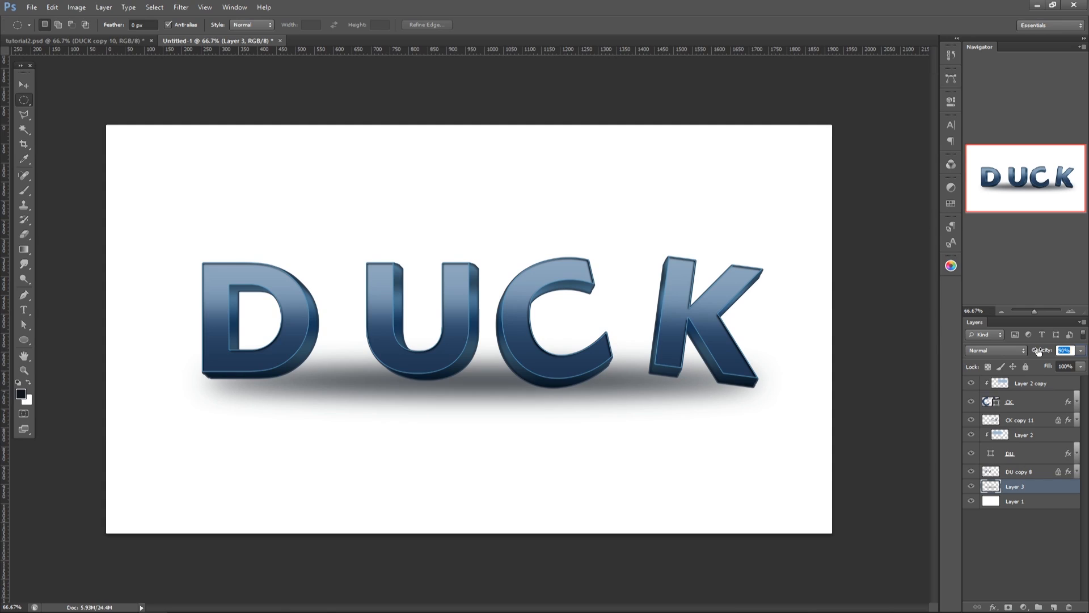
pyautogui.hotkey('ctrl', 't')
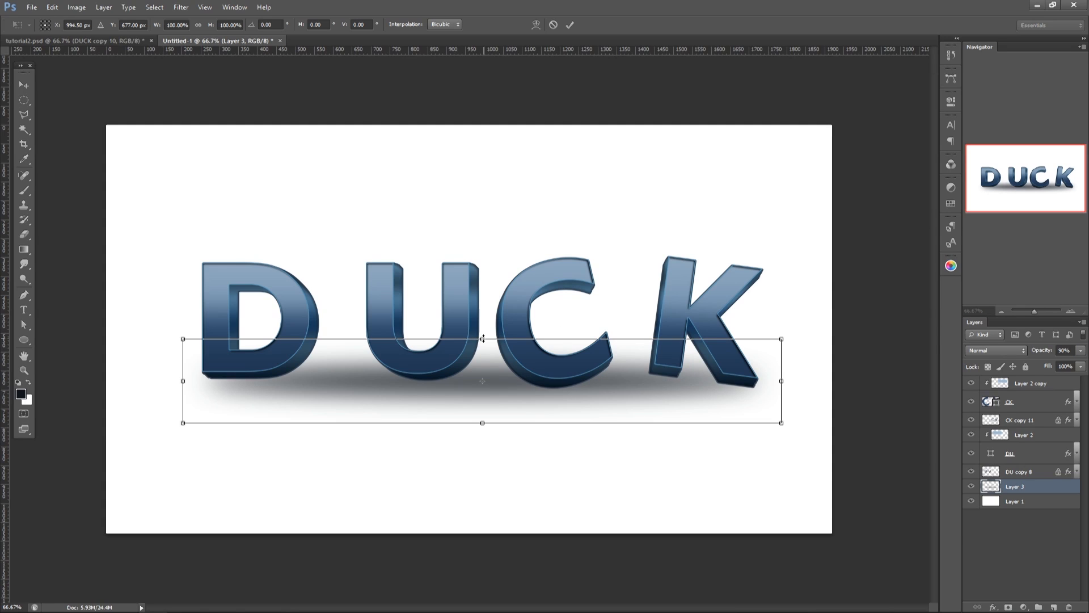
pyautogui.moveTo(483, 338); pyautogui.dragTo(495, 352)
pyautogui.moveTo(598, 404); pyautogui.dragTo(597, 400)
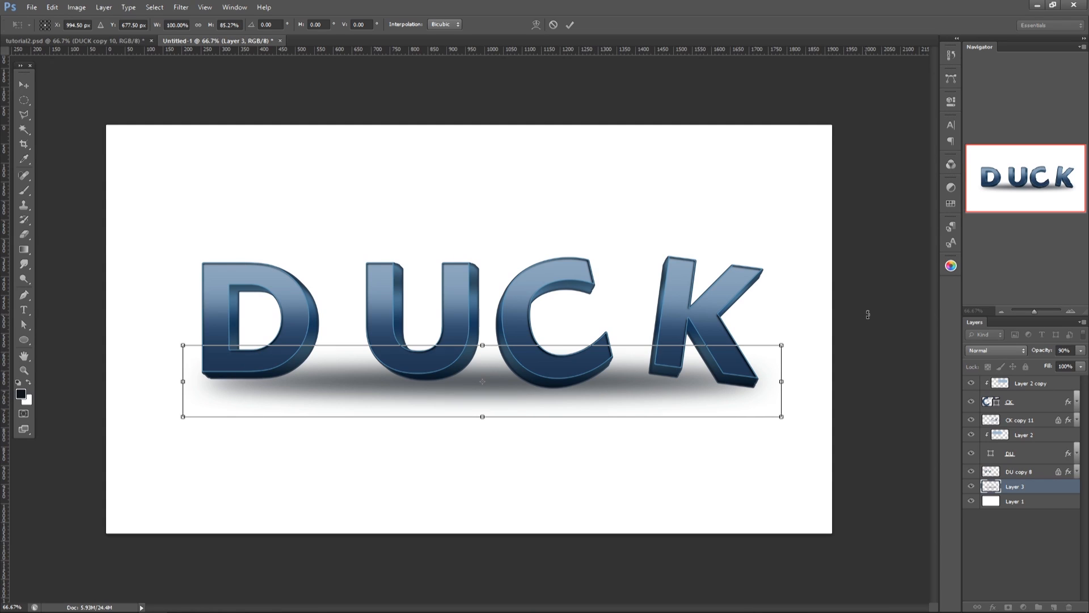
pyautogui.press('Return')
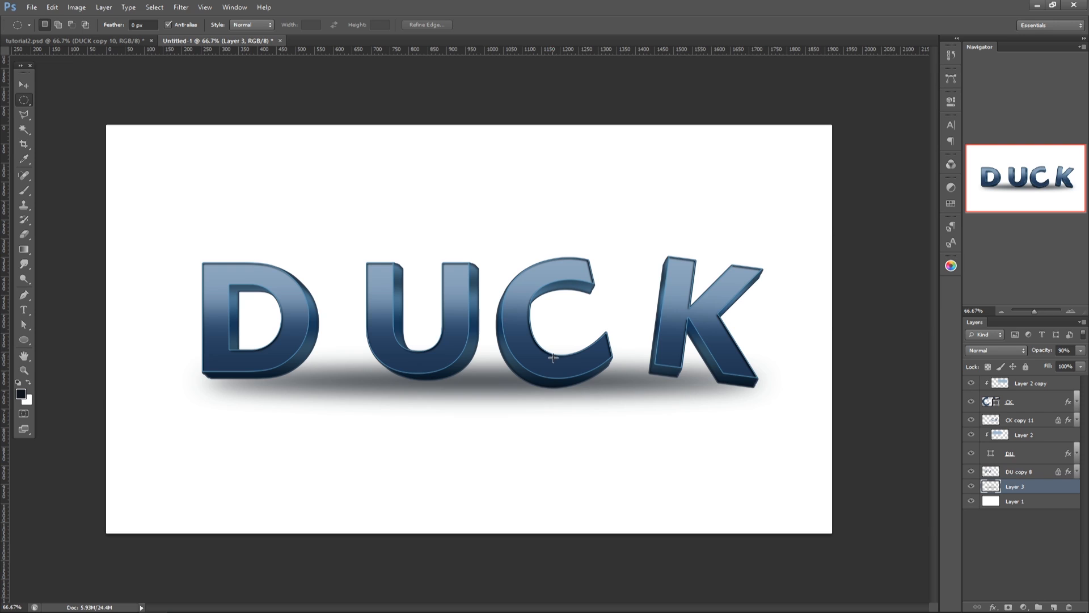
# Step: Enable Layer Mask Hides Effects in the CK layer's blending options and apply the change
pyautogui.rightClick(1013, 401)
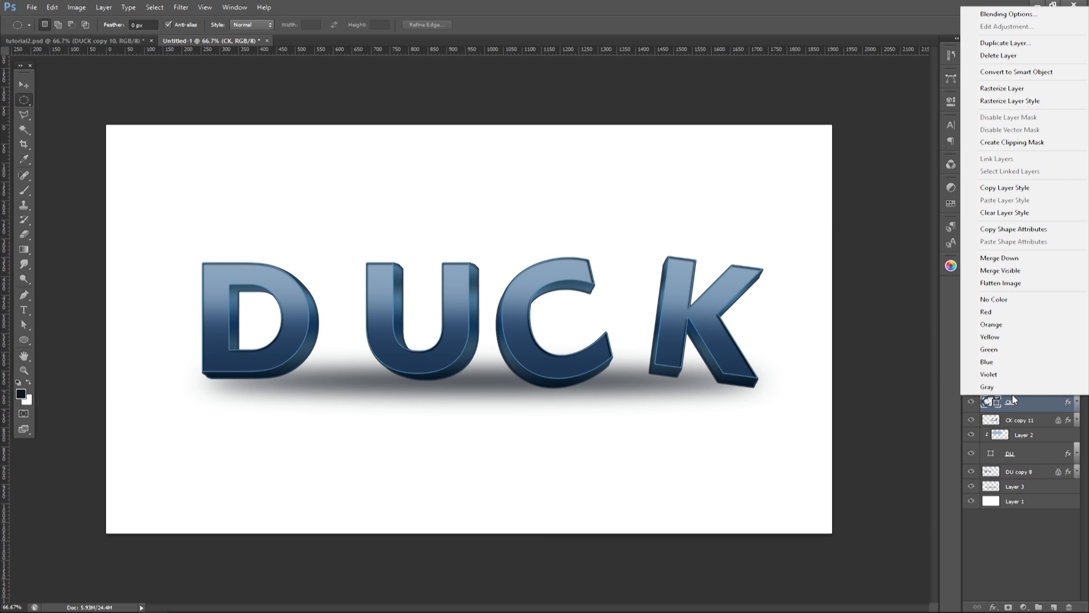
pyautogui.click(980, 20)
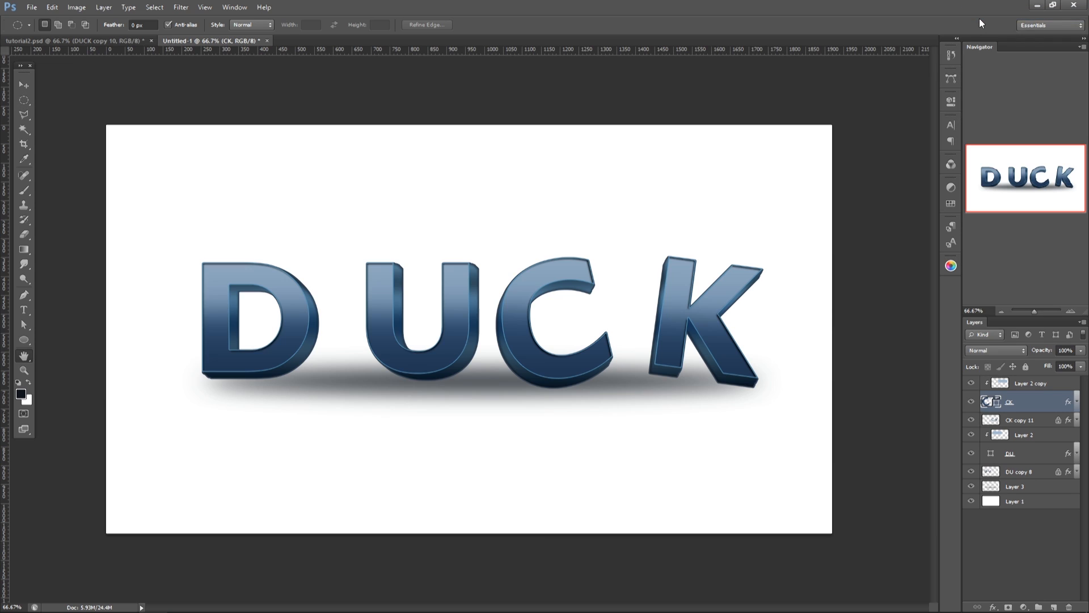
pyautogui.click(337, 343)
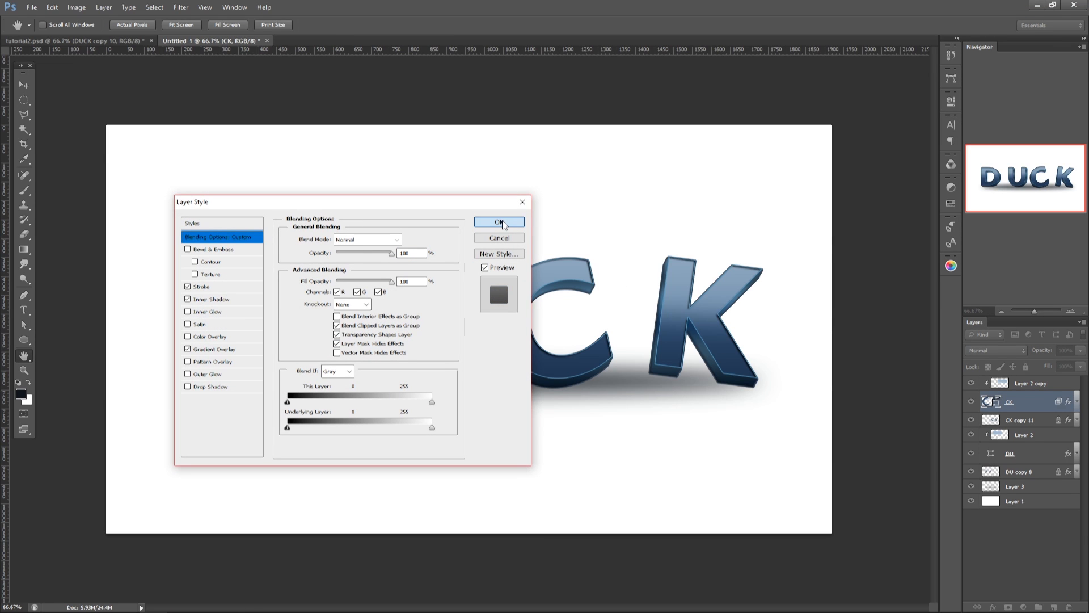
pyautogui.click(500, 223)
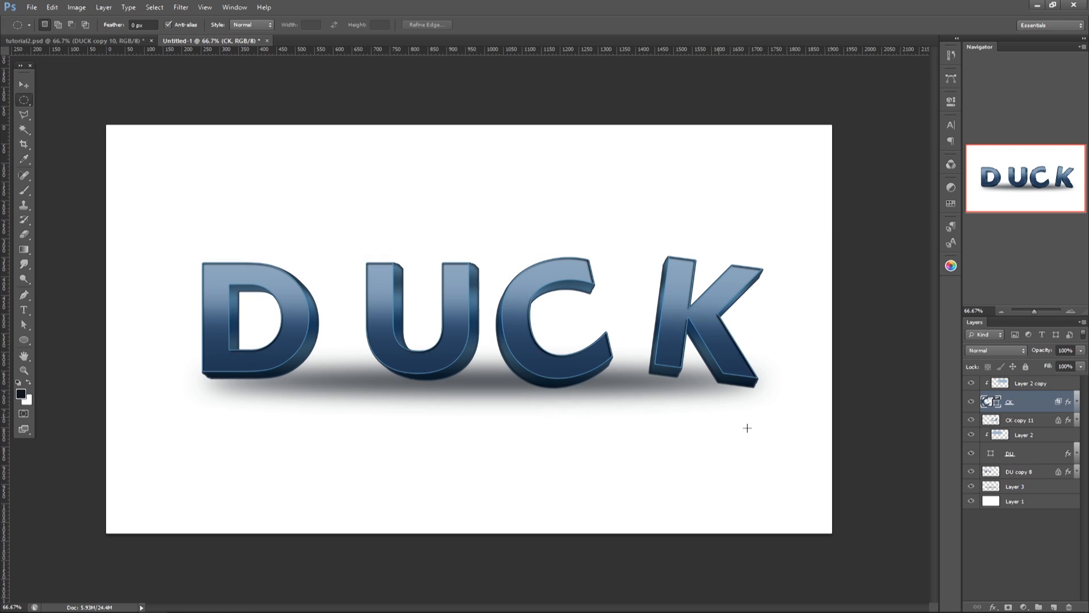
# Step: Add a layer mask to the CK layer and ready the 13 px hard round brush with black as the foreground color
pyautogui.click(1008, 607)
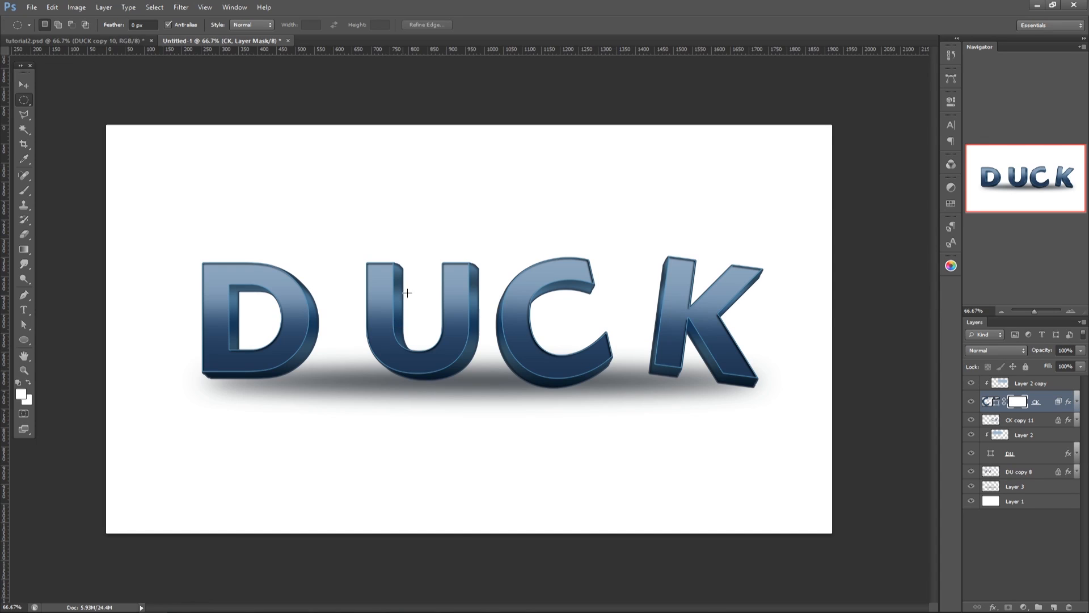
pyautogui.press('b')
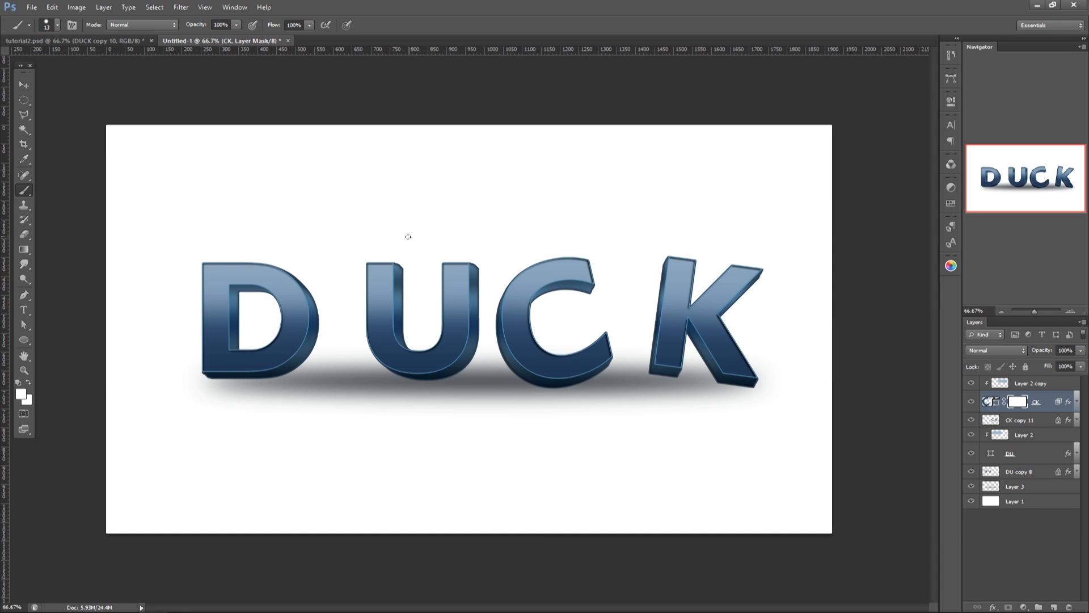
pyautogui.press('F5')
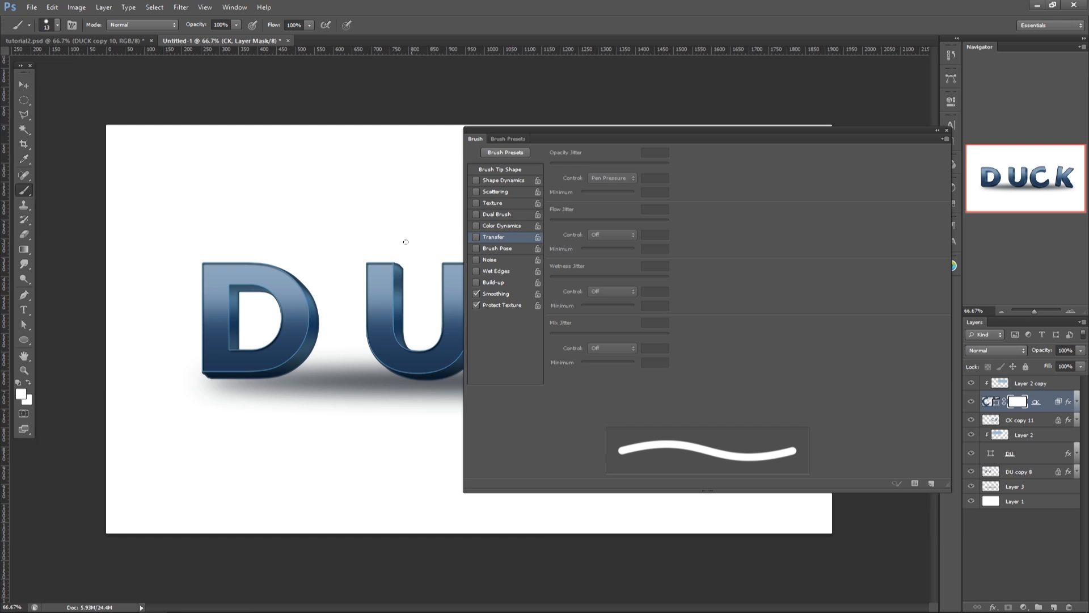
pyautogui.click(503, 138)
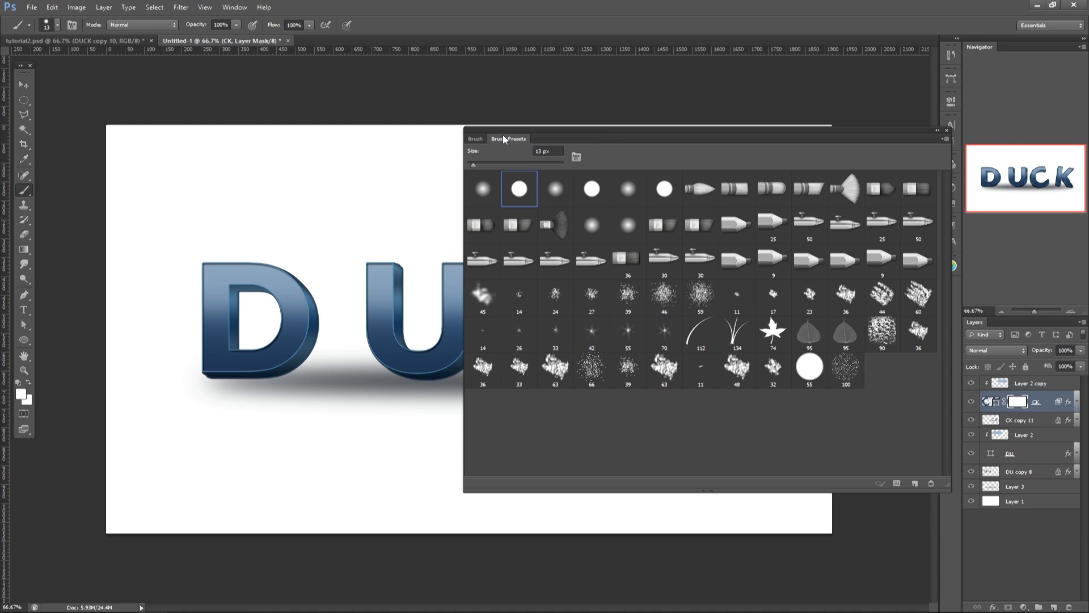
pyautogui.press('F5')
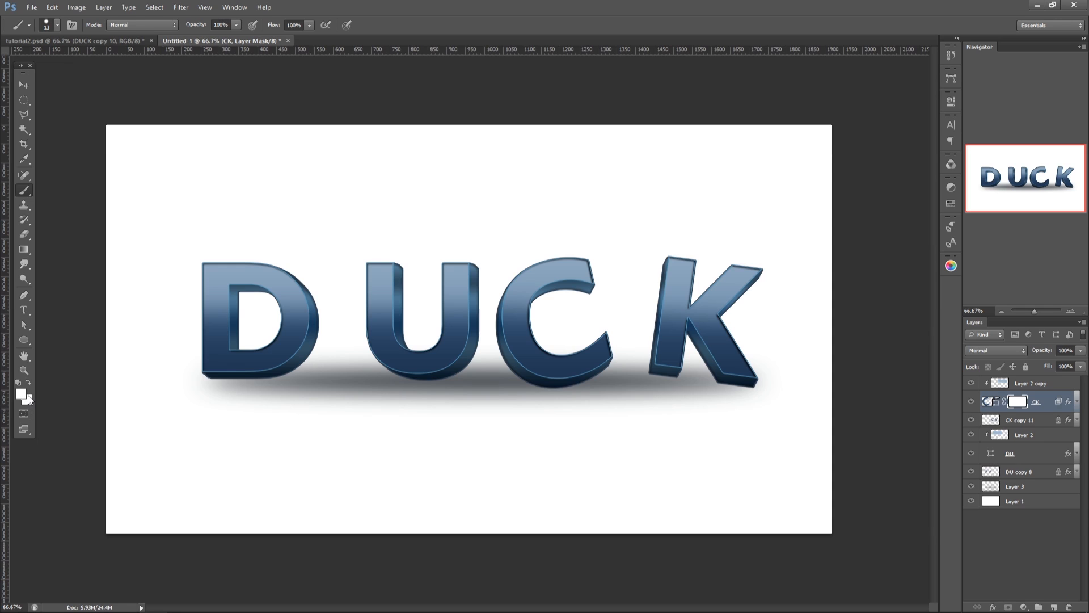
pyautogui.press('d')
pyautogui.press('x')
# Step: Add a layer mask to the CK copy 11 layer and enable Layer Mask Hides Effects in its blending options
pyautogui.click(1034, 423)
pyautogui.click(1006, 606)
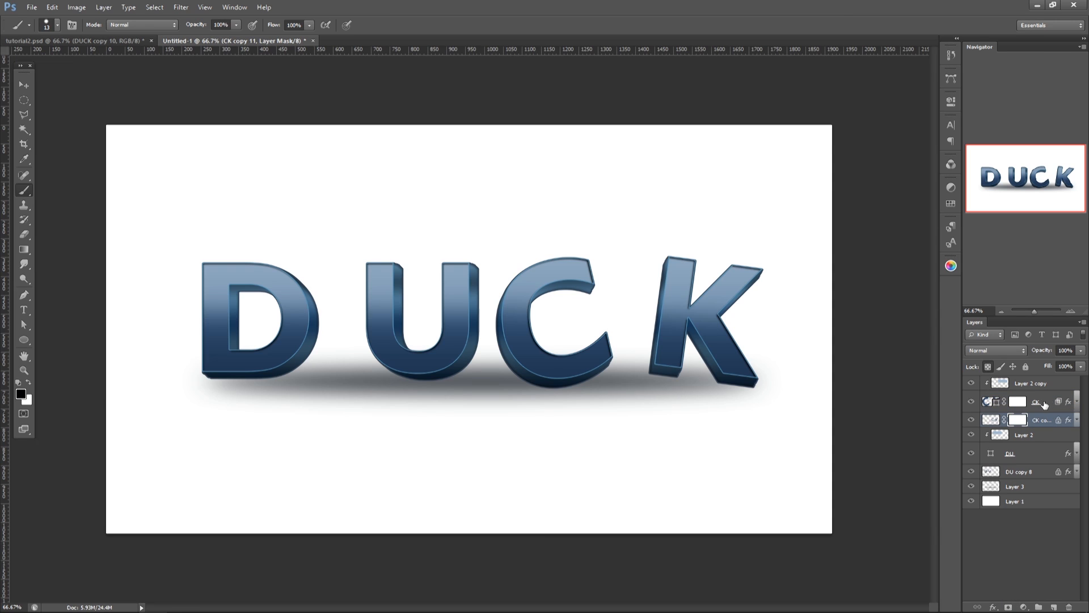
pyautogui.rightClick(1039, 421)
pyautogui.click(1008, 37)
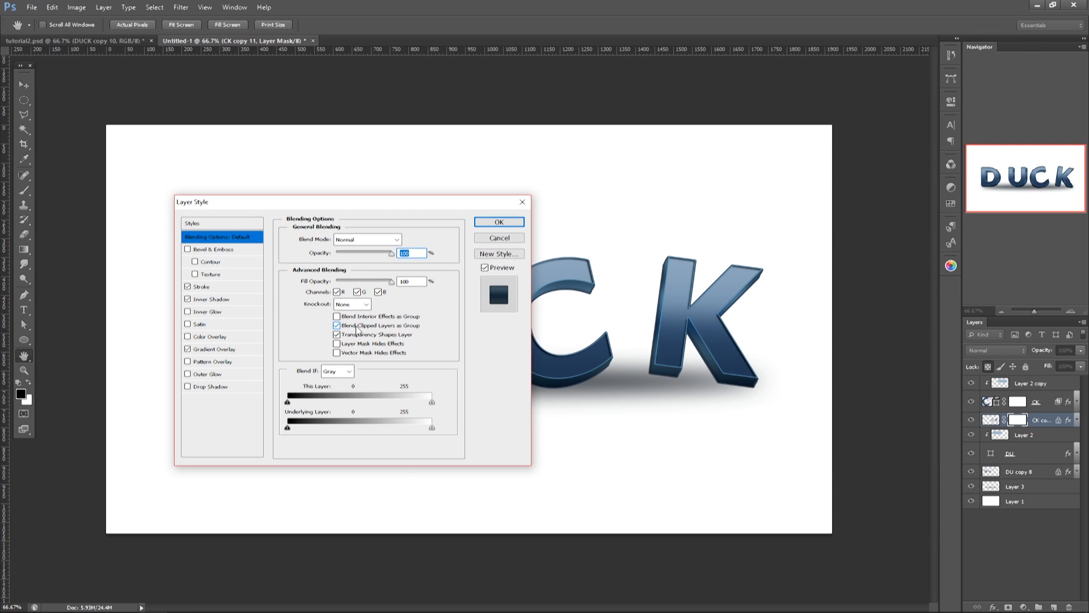
pyautogui.click(358, 344)
pyautogui.click(522, 223)
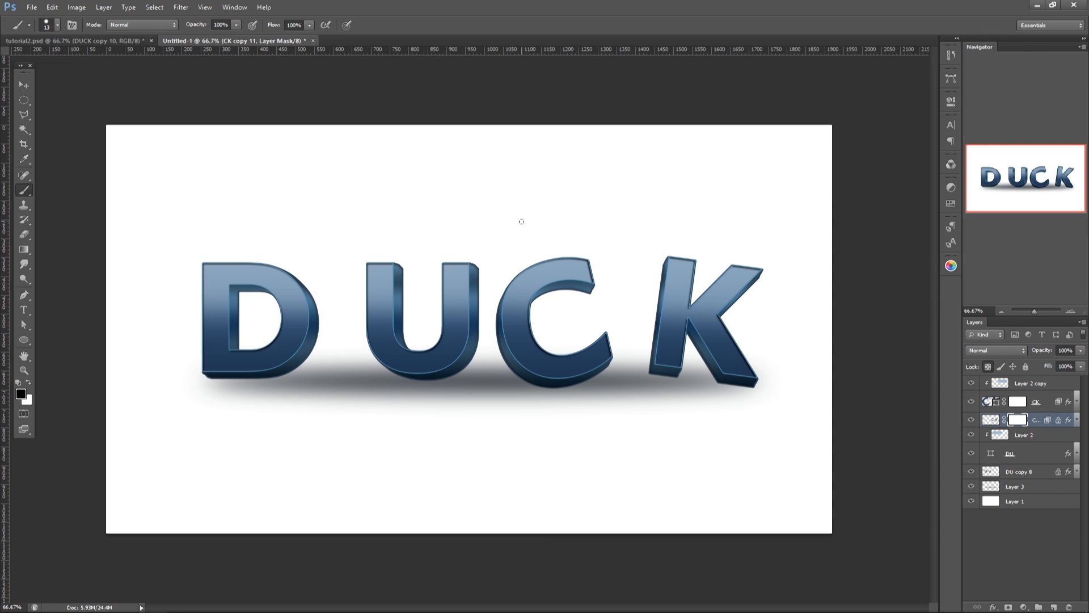
# Step: Paint black on the CK copy 11 mask to cut an uneven edge along the underside of the C's extrusion
pyautogui.hotkey('ctrl', '+')
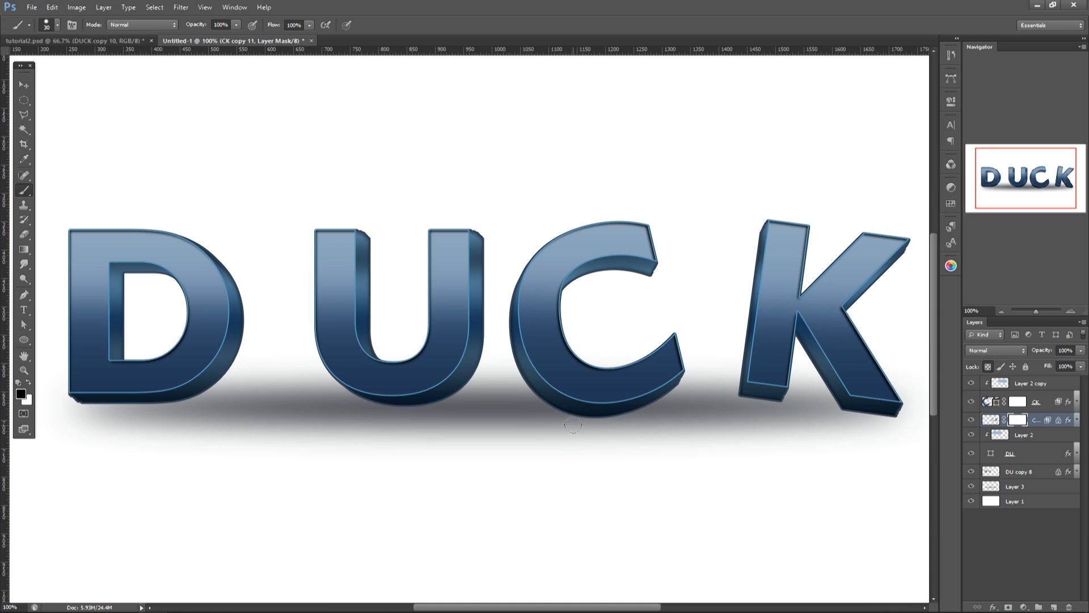
pyautogui.press('[')
pyautogui.moveTo(558, 423)
pyautogui.mouseDown()
pyautogui.moveTo(602, 423)
pyautogui.moveTo(561, 415)
pyautogui.moveTo(605, 418)
pyautogui.moveTo(654, 405)
pyautogui.moveTo(577, 410)
pyautogui.moveTo(666, 395)
pyautogui.mouseUp()
pyautogui.press('[')
pyautogui.press('[')
pyautogui.press('[')
pyautogui.press('[')
pyautogui.moveTo(582, 413)
pyautogui.mouseDown()
pyautogui.moveTo(539, 401)
pyautogui.moveTo(575, 413)
pyautogui.moveTo(552, 415)
pyautogui.mouseUp()
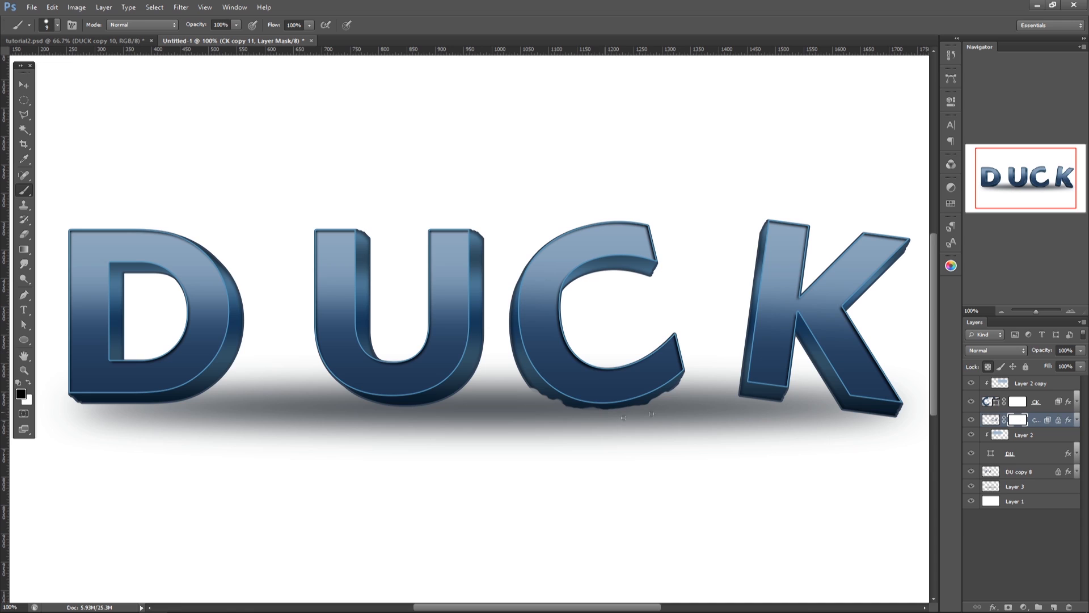
# Step: Mask out the underside of the K's slanted leg with a 15 px brush and replace the CK layer's mask with a copy of this mask
pyautogui.press(']')
pyautogui.press(']')
pyautogui.moveTo(870, 415)
pyautogui.mouseDown()
pyautogui.moveTo(905, 409)
pyautogui.moveTo(844, 412)
pyautogui.moveTo(904, 399)
pyautogui.moveTo(876, 409)
pyautogui.moveTo(900, 403)
pyautogui.mouseUp()
pyautogui.moveTo(1020, 420); pyautogui.dragTo(1023, 400)
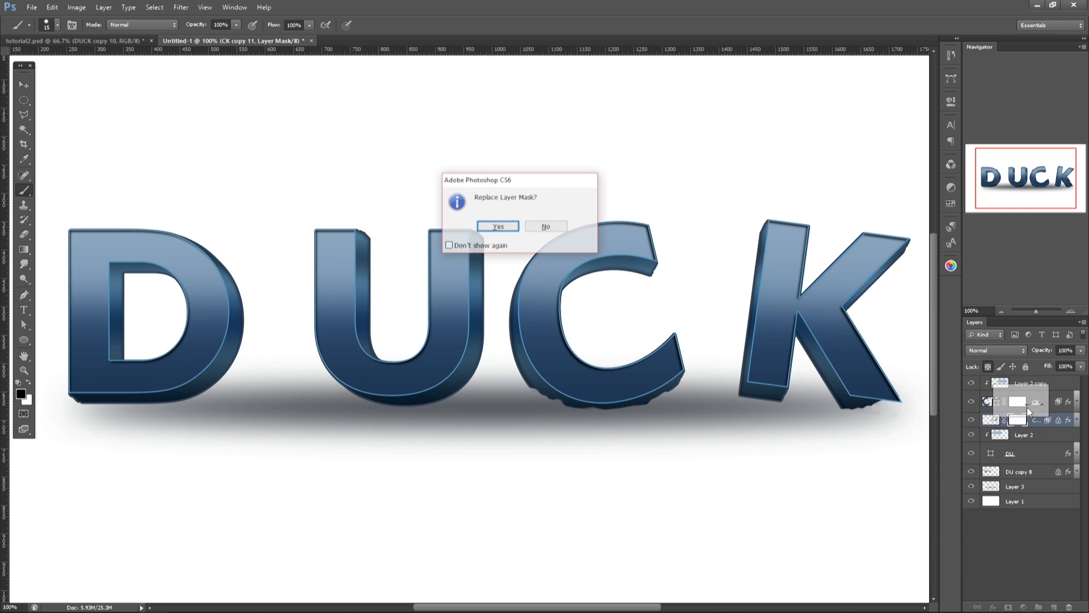
pyautogui.click(504, 226)
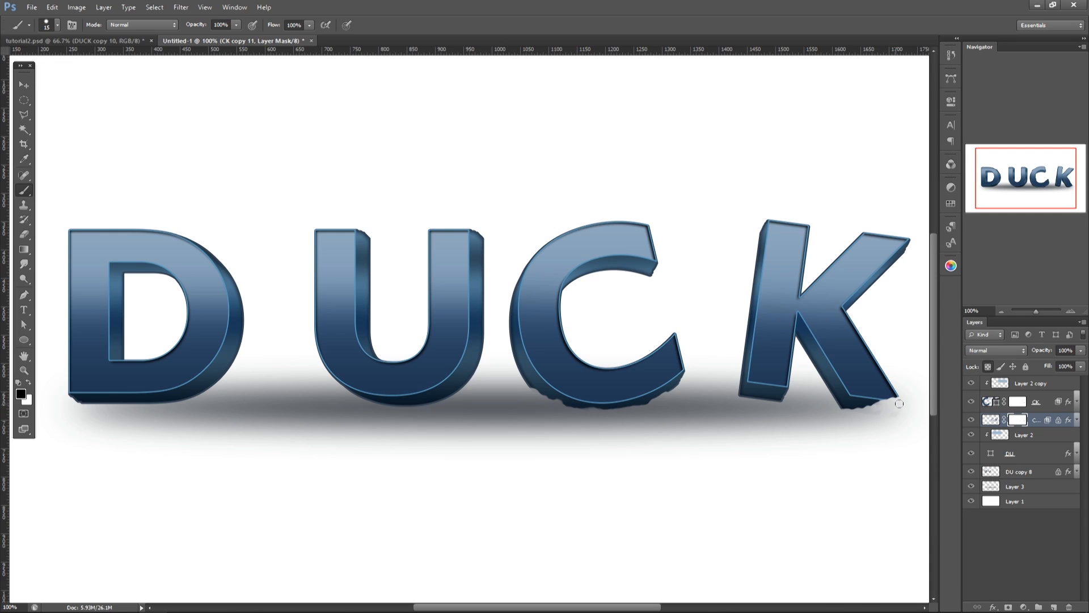
# Step: Try a masking stroke at the tip of the K's leg on the CK layer mask, undo it and review the layer's blending options
pyautogui.click(1021, 401)
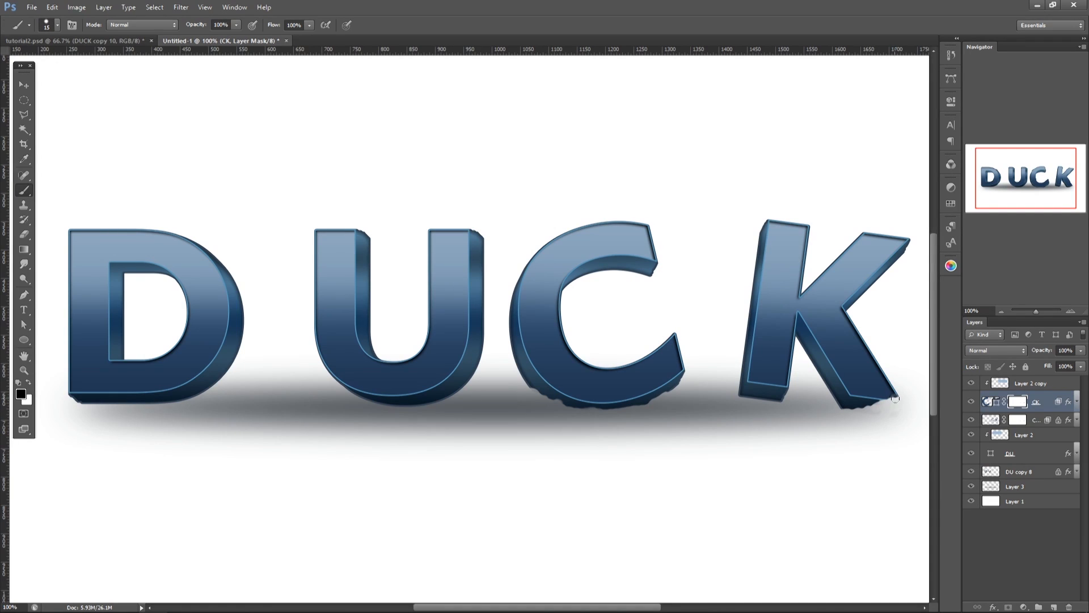
pyautogui.moveTo(881, 401); pyautogui.dragTo(892, 397)
pyautogui.hotkey('ctrl', 'z')
pyautogui.rightClick(1036, 401)
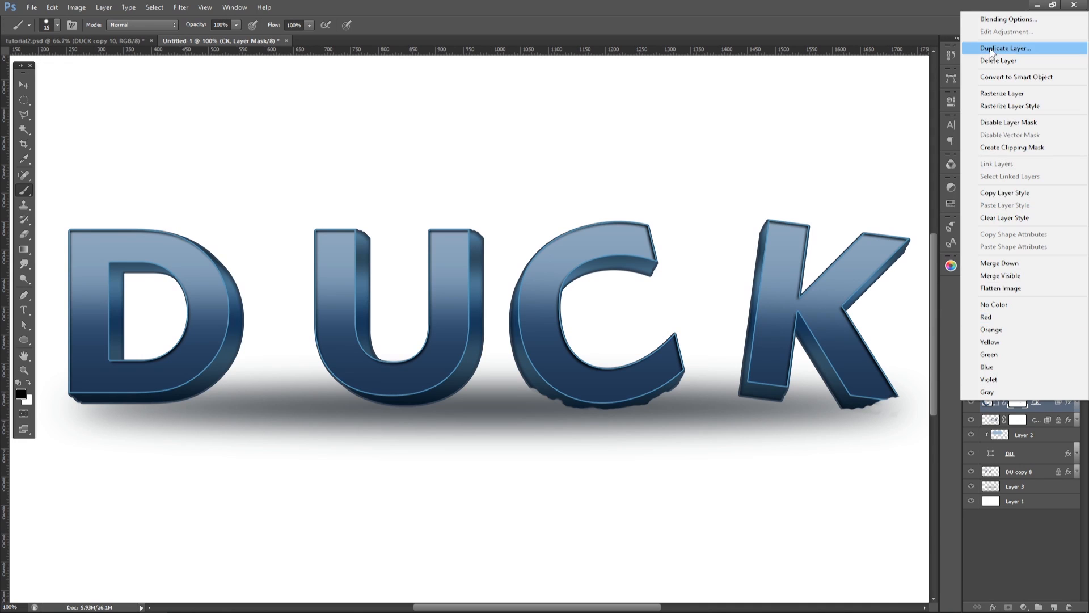
pyautogui.click(501, 223)
# Step: Touch up the ragged underside of the K's slanted leg on the CK copy 11 mask with a small brush
pyautogui.click(1020, 422)
pyautogui.moveTo(857, 413)
pyautogui.mouseDown()
pyautogui.moveTo(842, 412)
pyautogui.moveTo(861, 410)
pyautogui.mouseUp()
pyautogui.press('[')
pyautogui.press('[')
pyautogui.press('[')
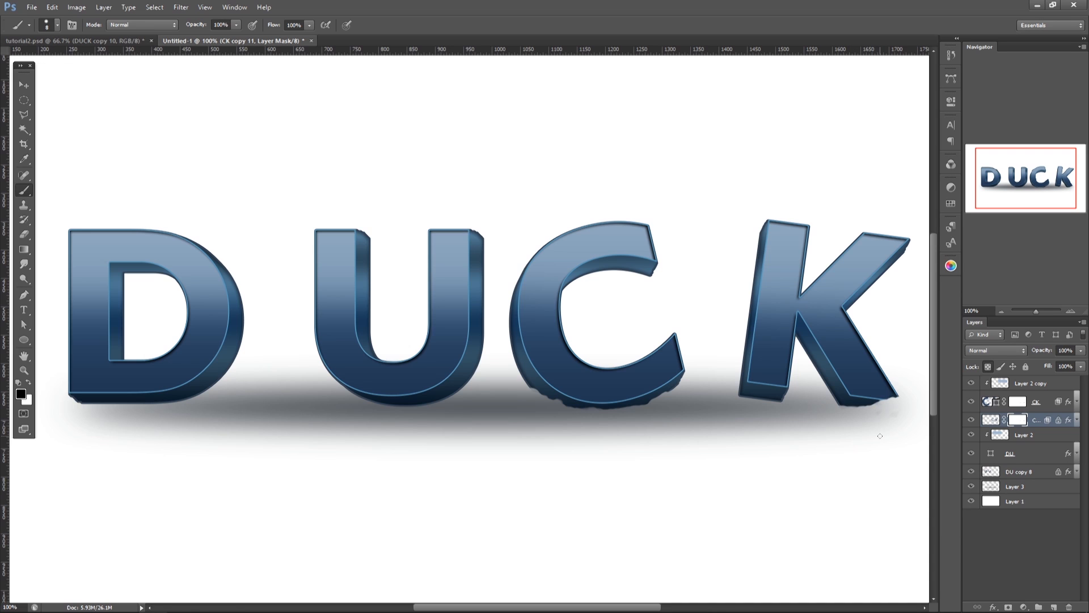
pyautogui.hotkey('ctrl', '-')
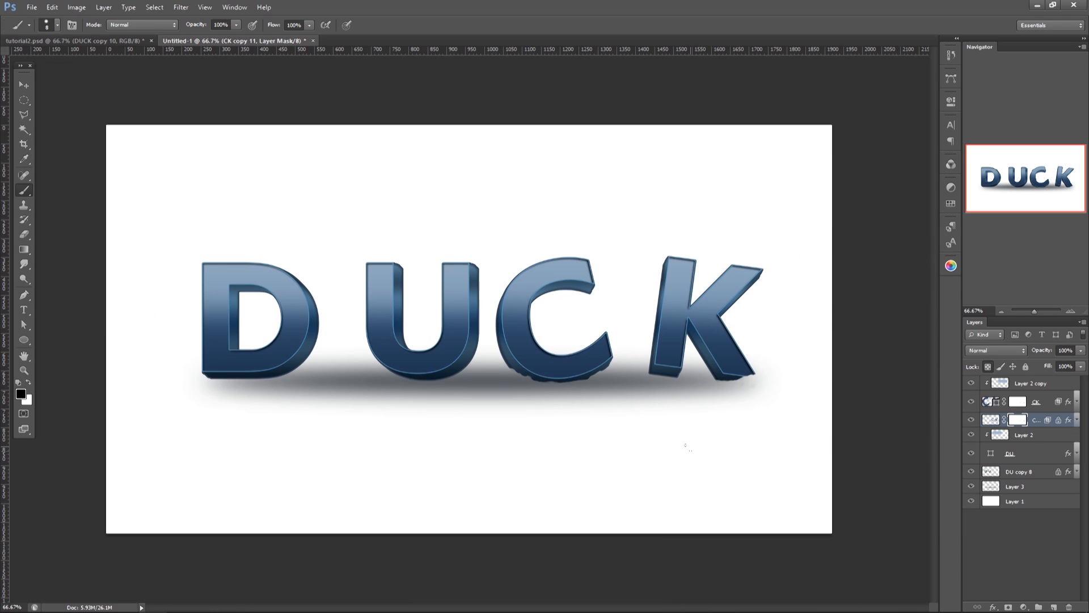